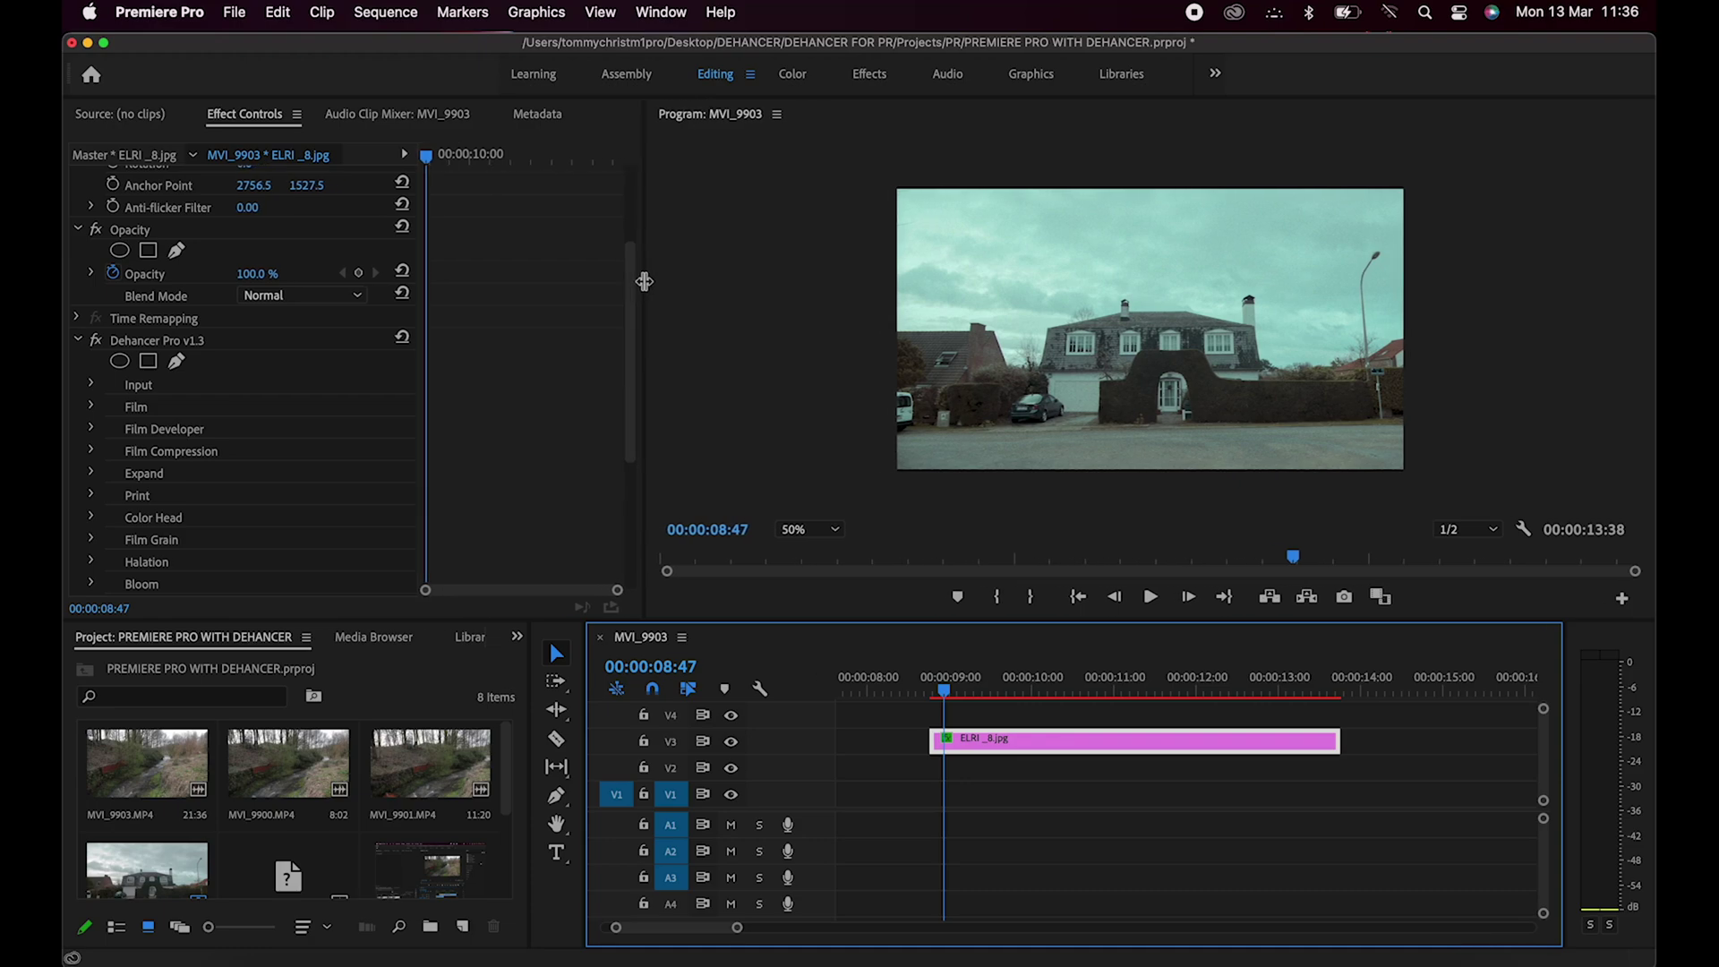
Step: Try different magnifications for the program preview and set it to 75%
left_click(803, 530)
left_click(811, 644)
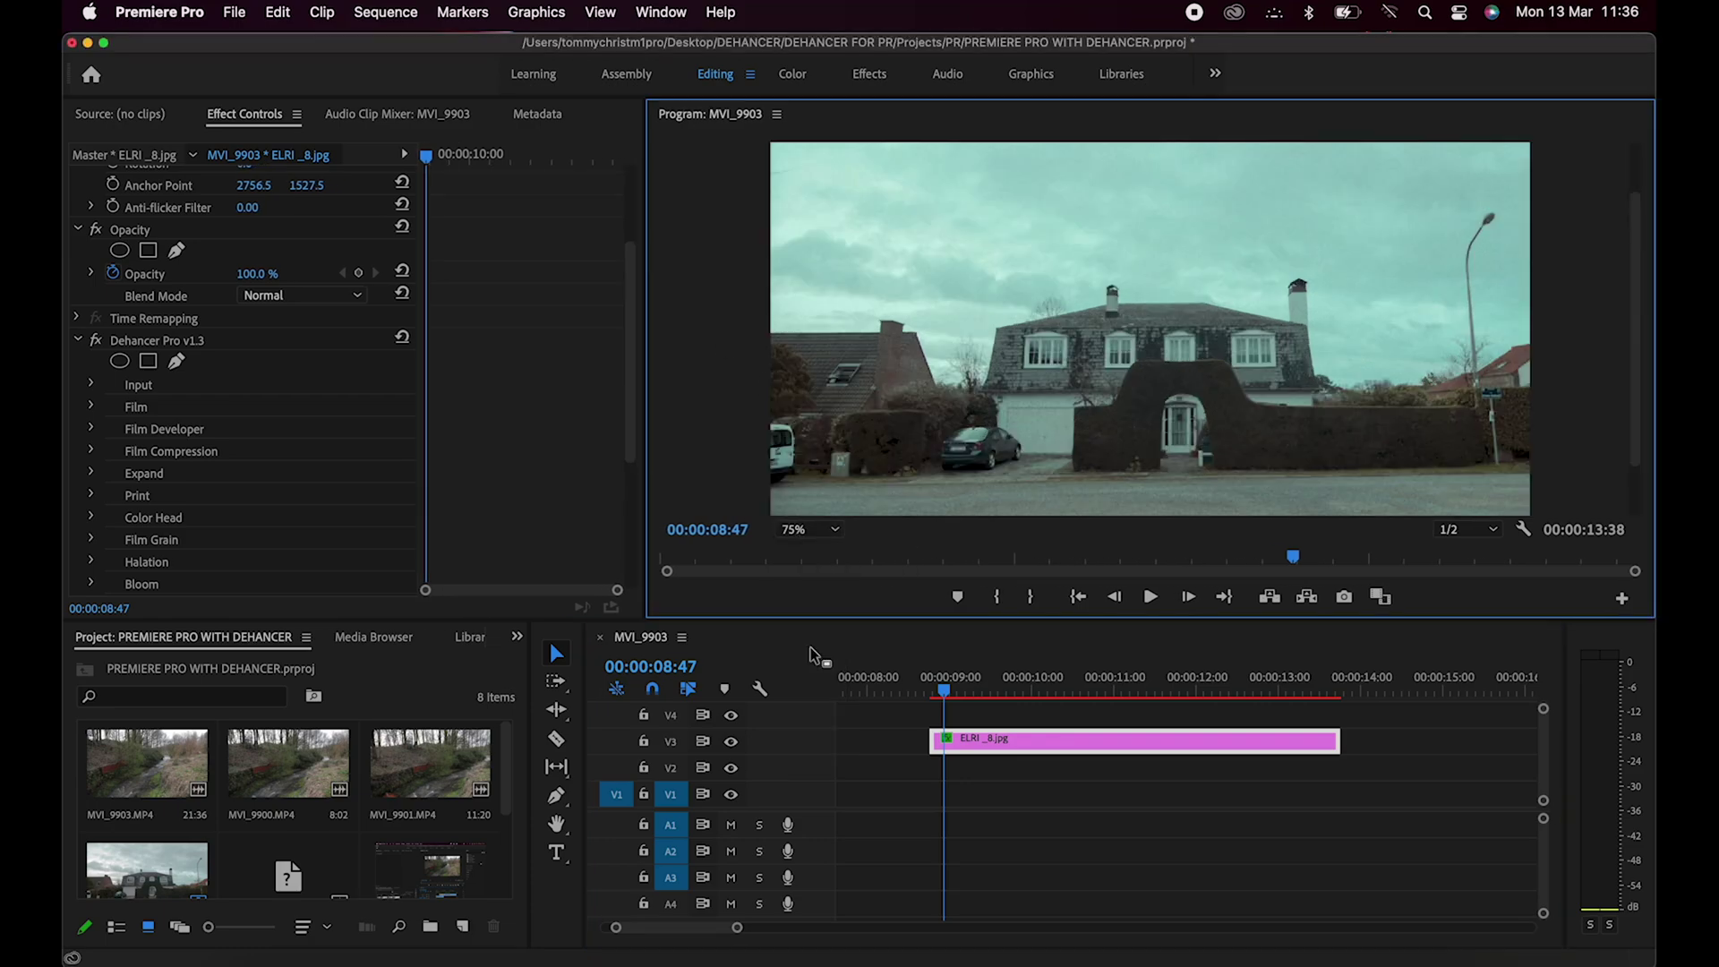
left_click(809, 534)
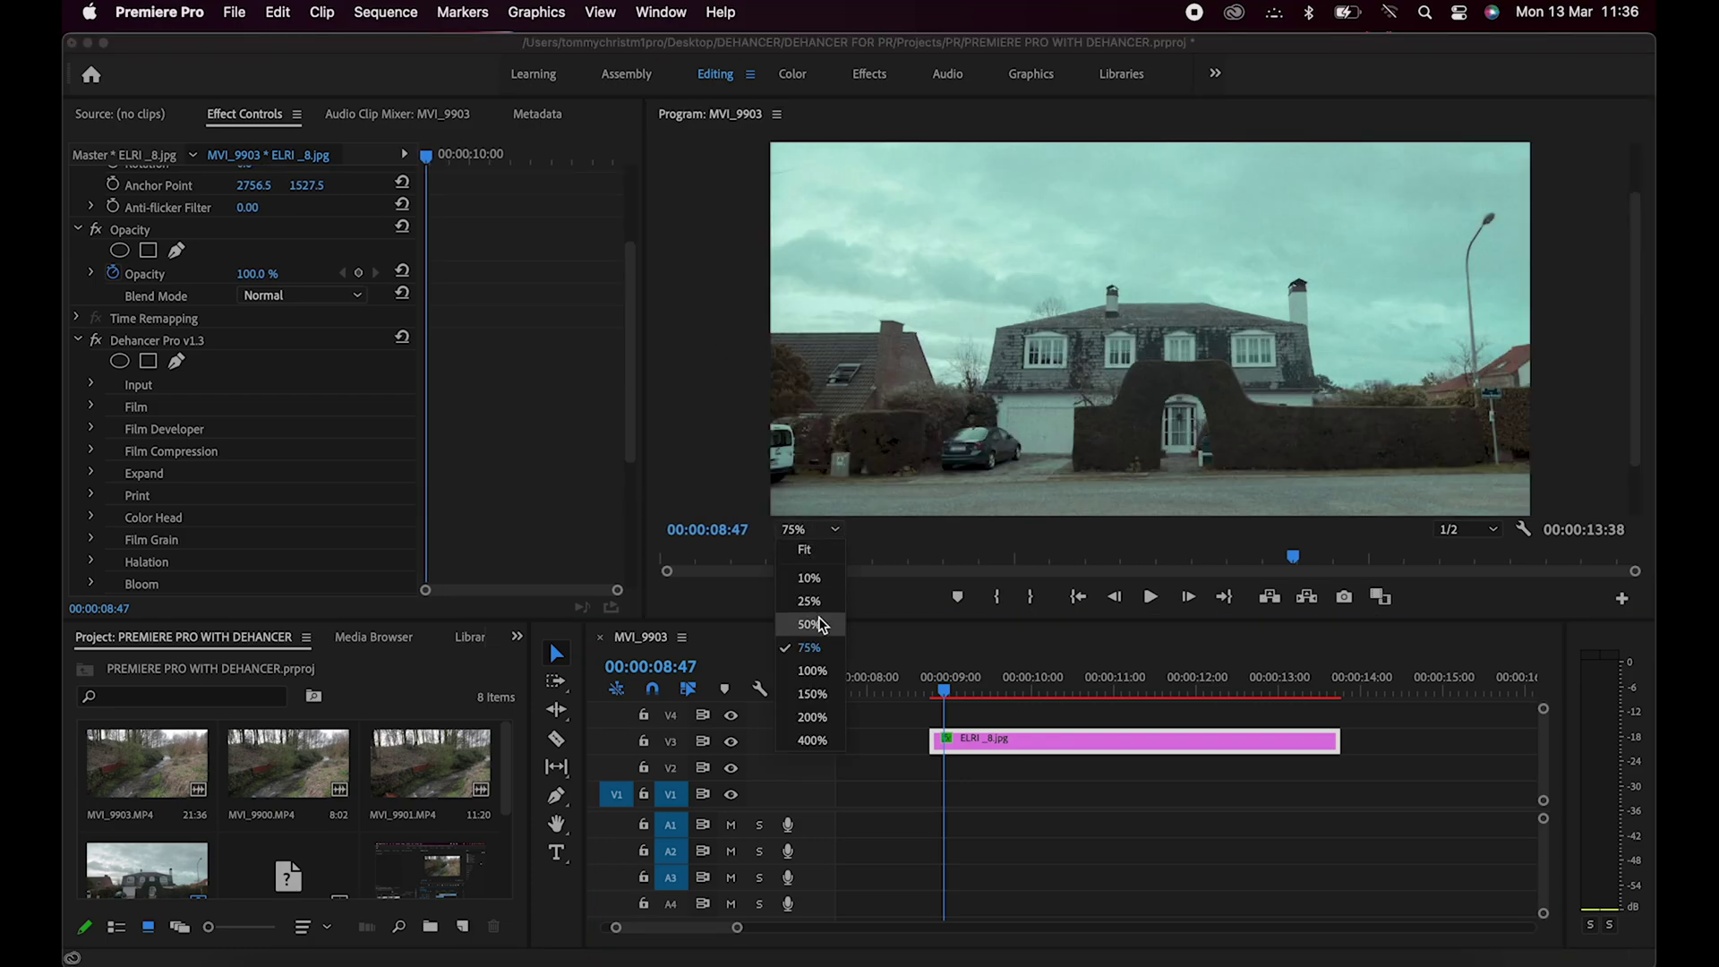
left_click(819, 622)
left_click(817, 530)
left_click(822, 646)
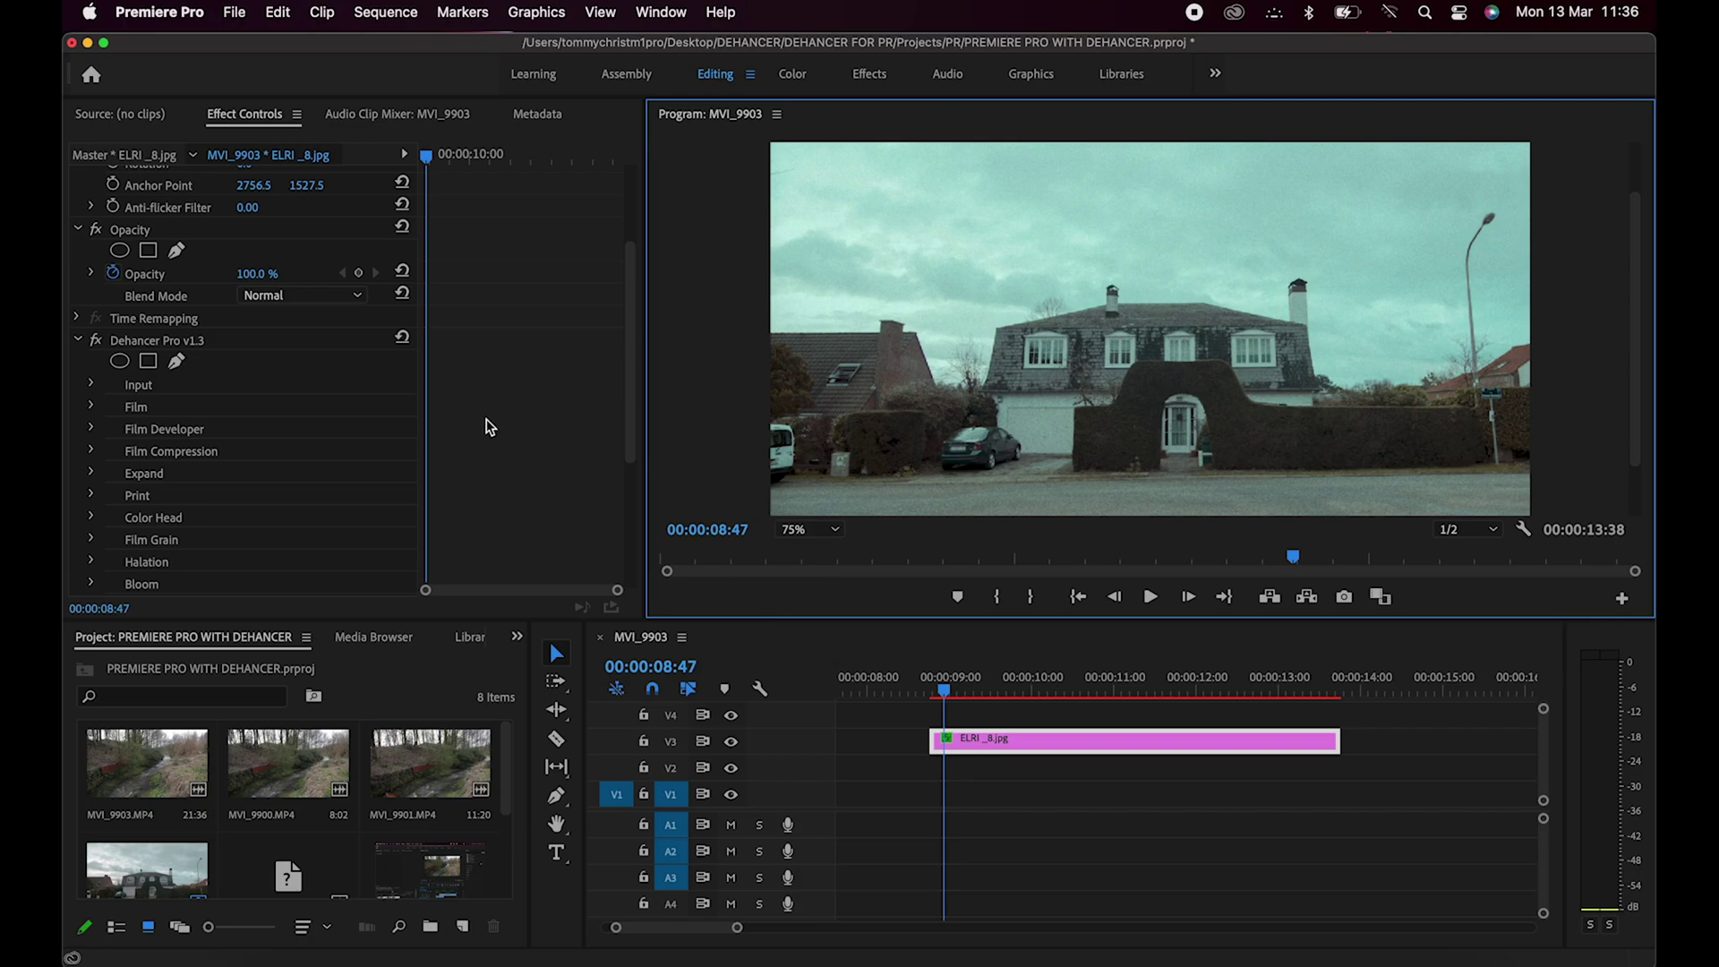
Step: Toggle the Dehancer Pro effect to compare the house image with and without it, leaving it bypassed
left_click(95, 341)
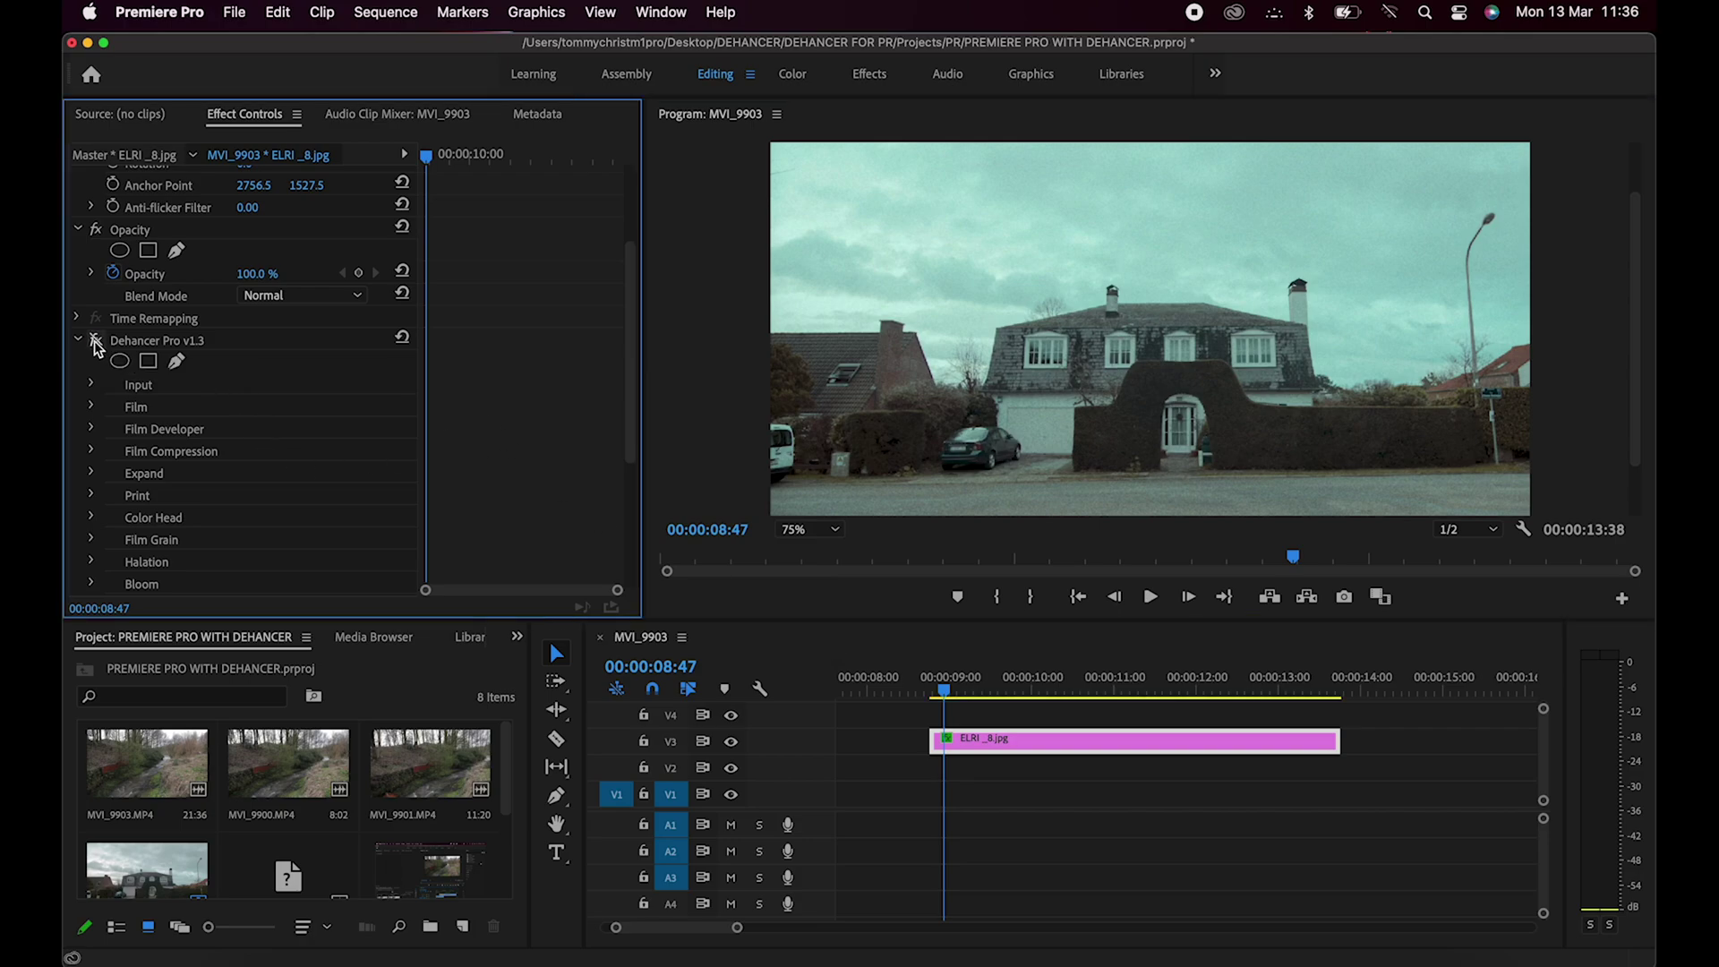
left_click(95, 341)
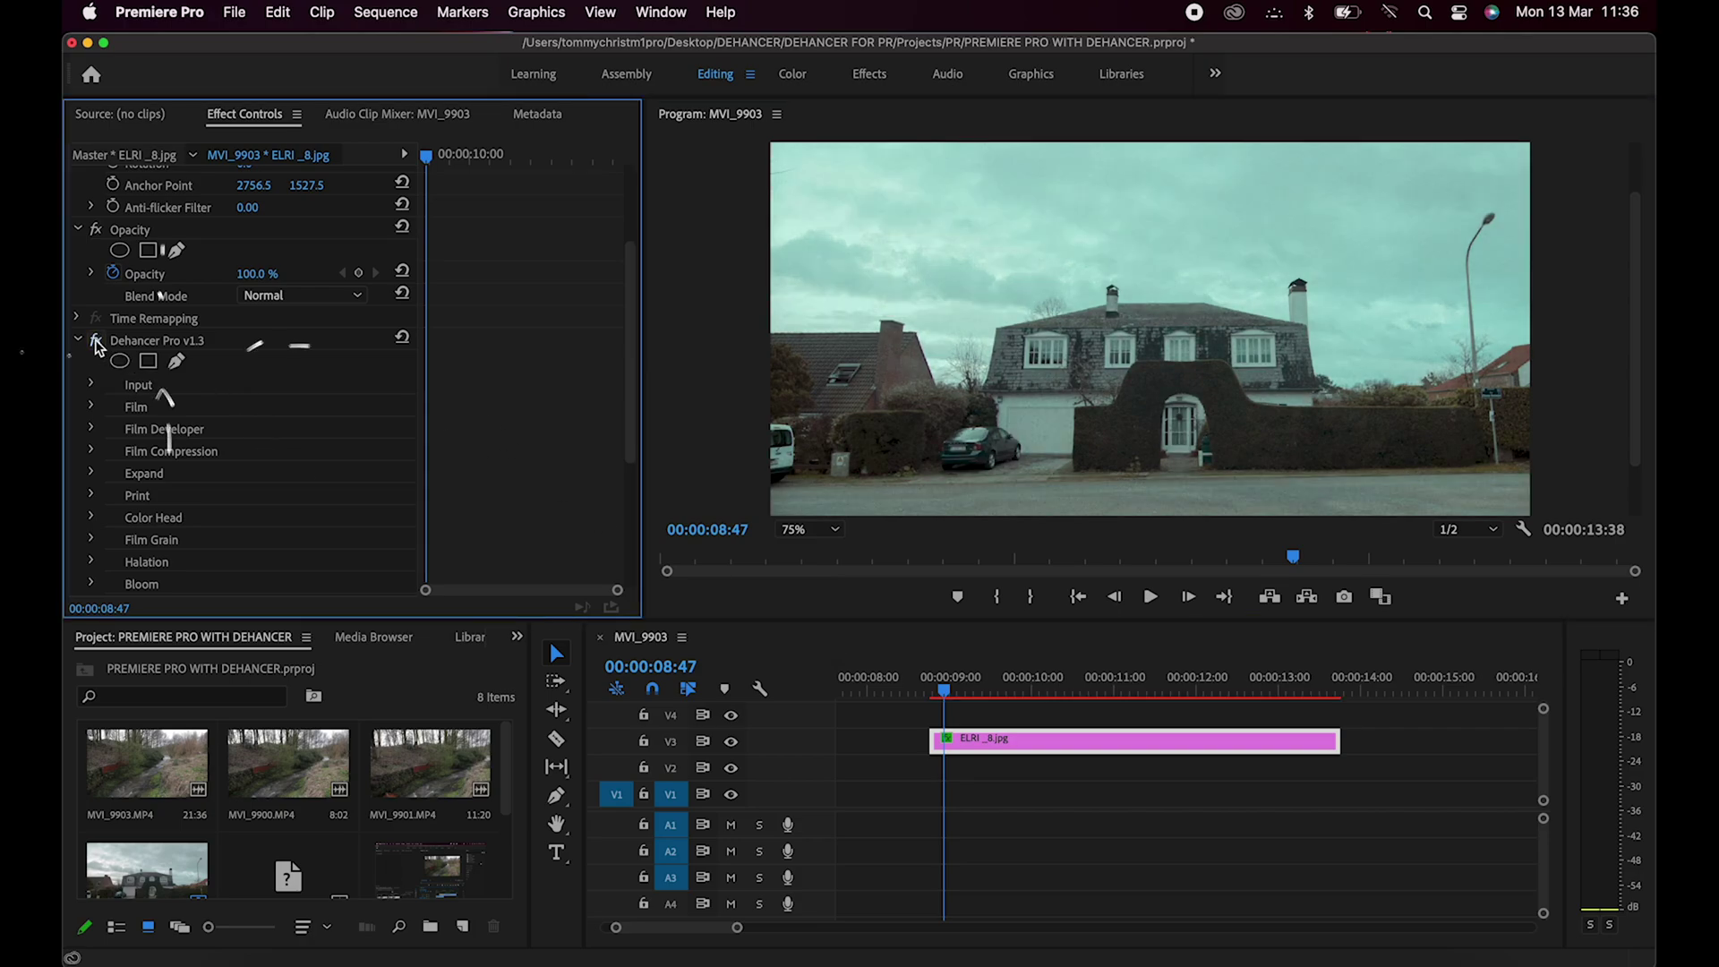
left_click(96, 342)
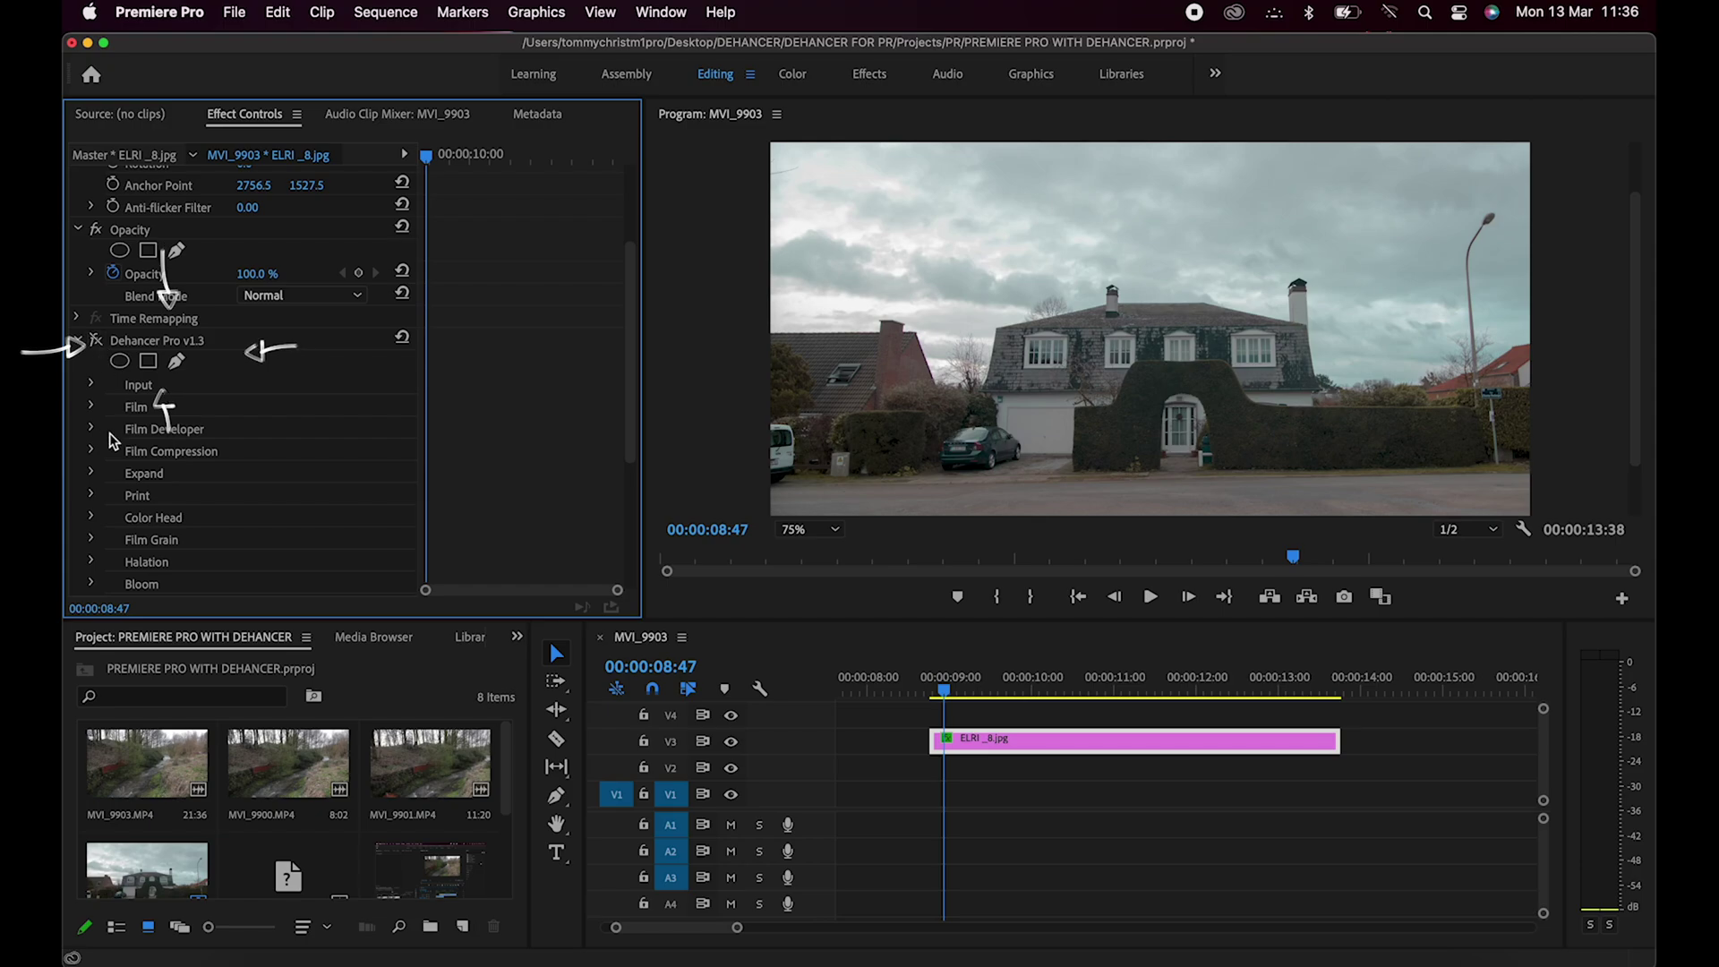
Step: Disable Film Grain in the Dehancer Pro effect and switch the whole effect back on
scroll(132, 461, "down", 3)
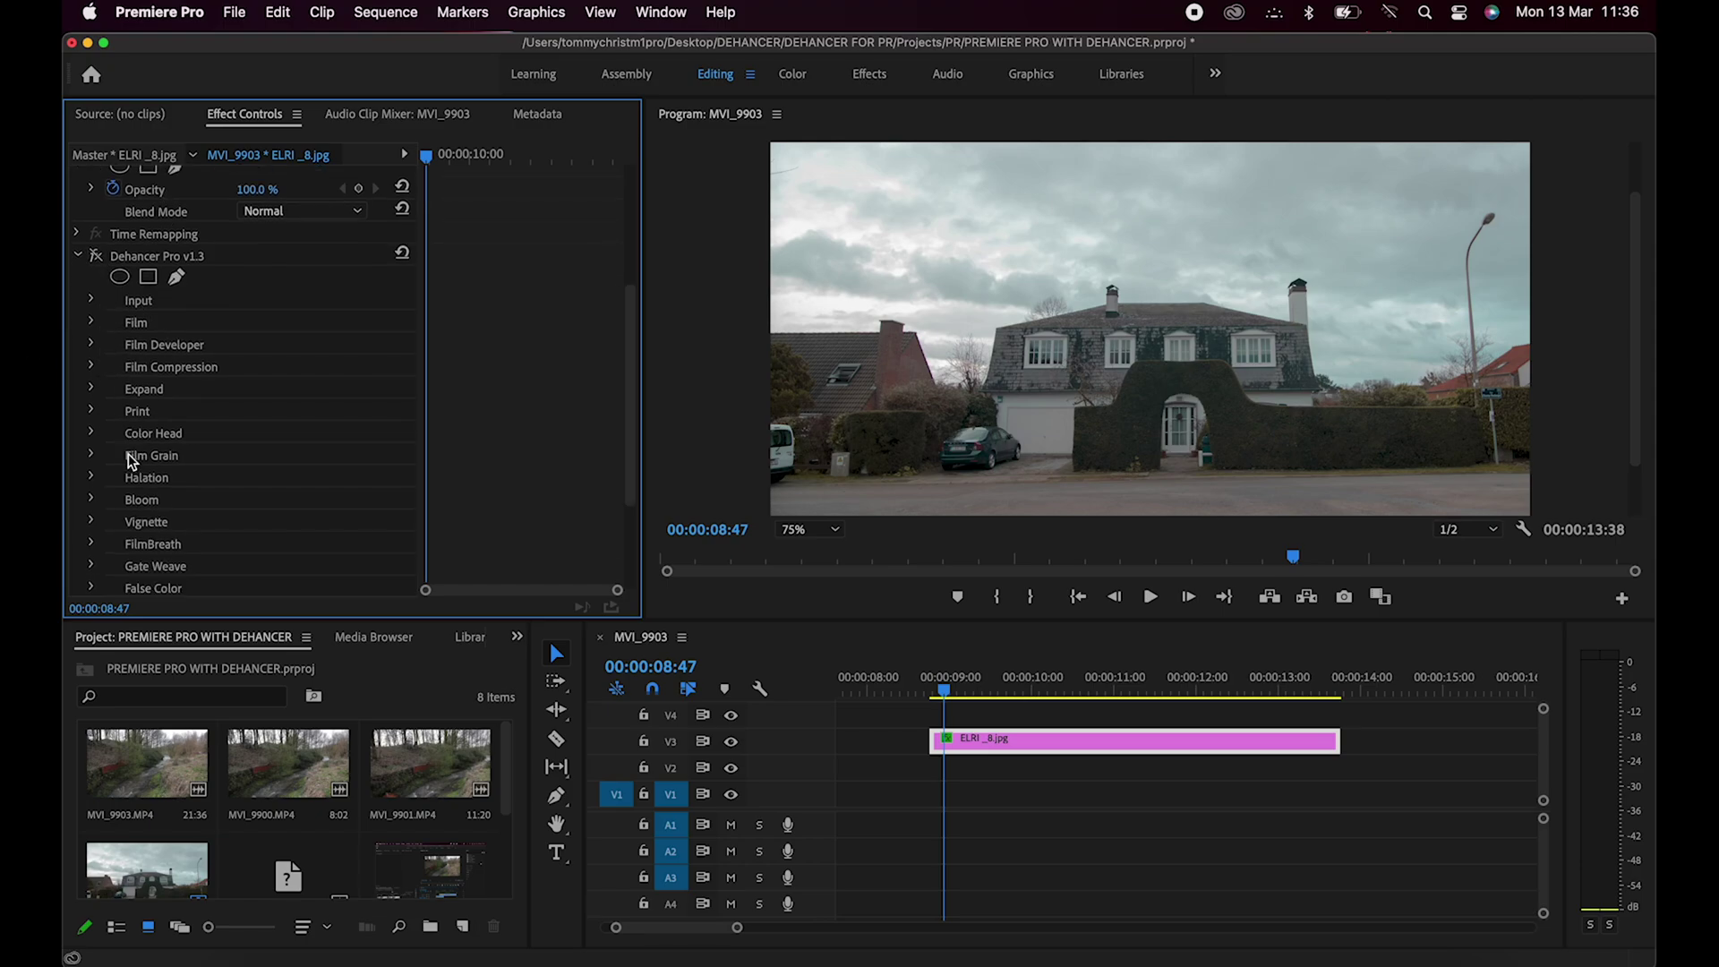
left_click(93, 457)
scroll(209, 519, "down", 6)
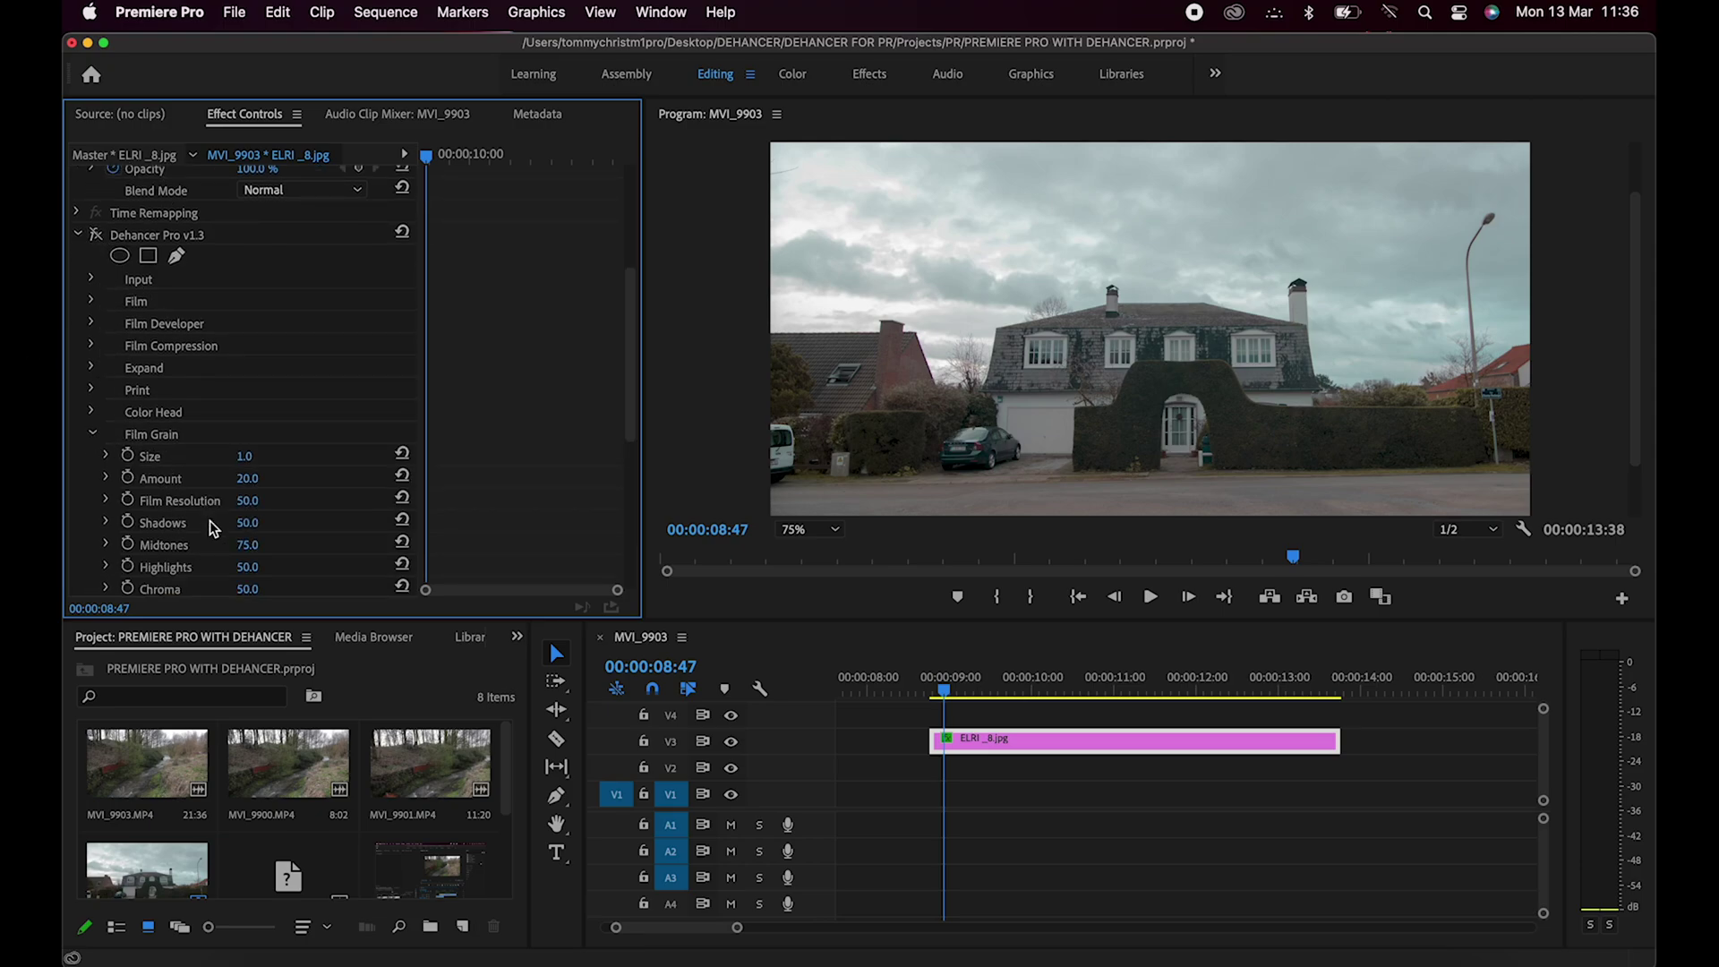
left_click(244, 507)
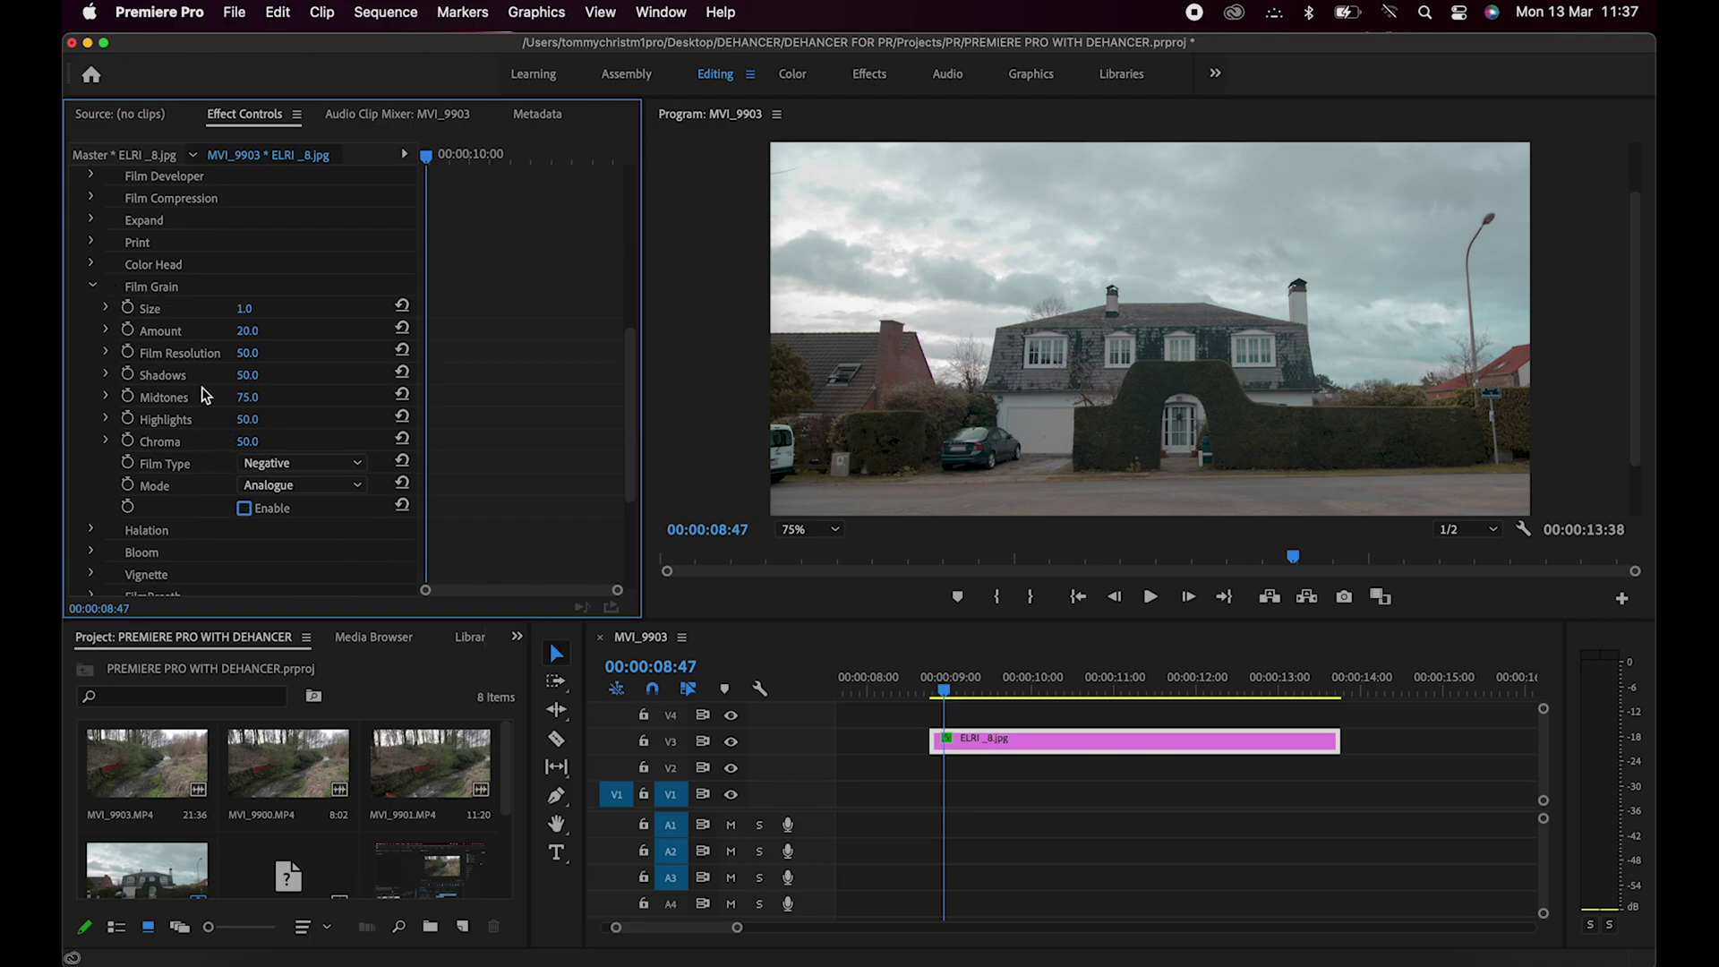
scroll(201, 386, "up", 5)
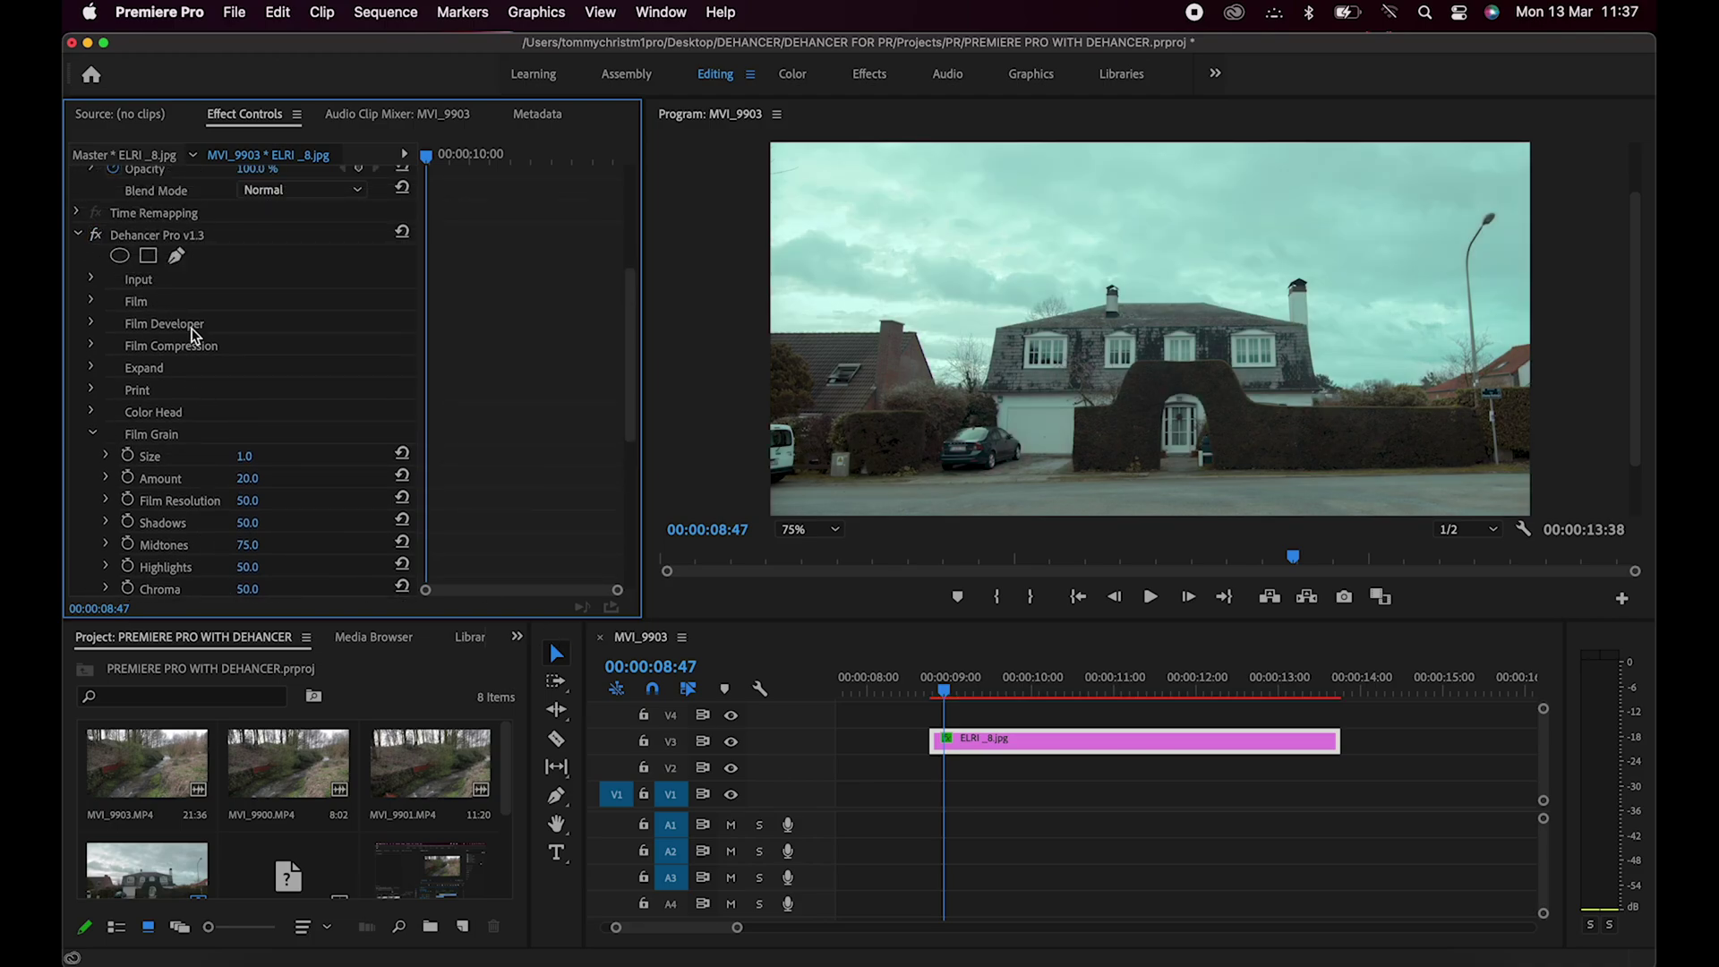
Step: Compare the image with and without Film Grain at 150% preview magnification, leaving grain disabled and returning the preview to 75%
scroll(298, 436, "down", 4)
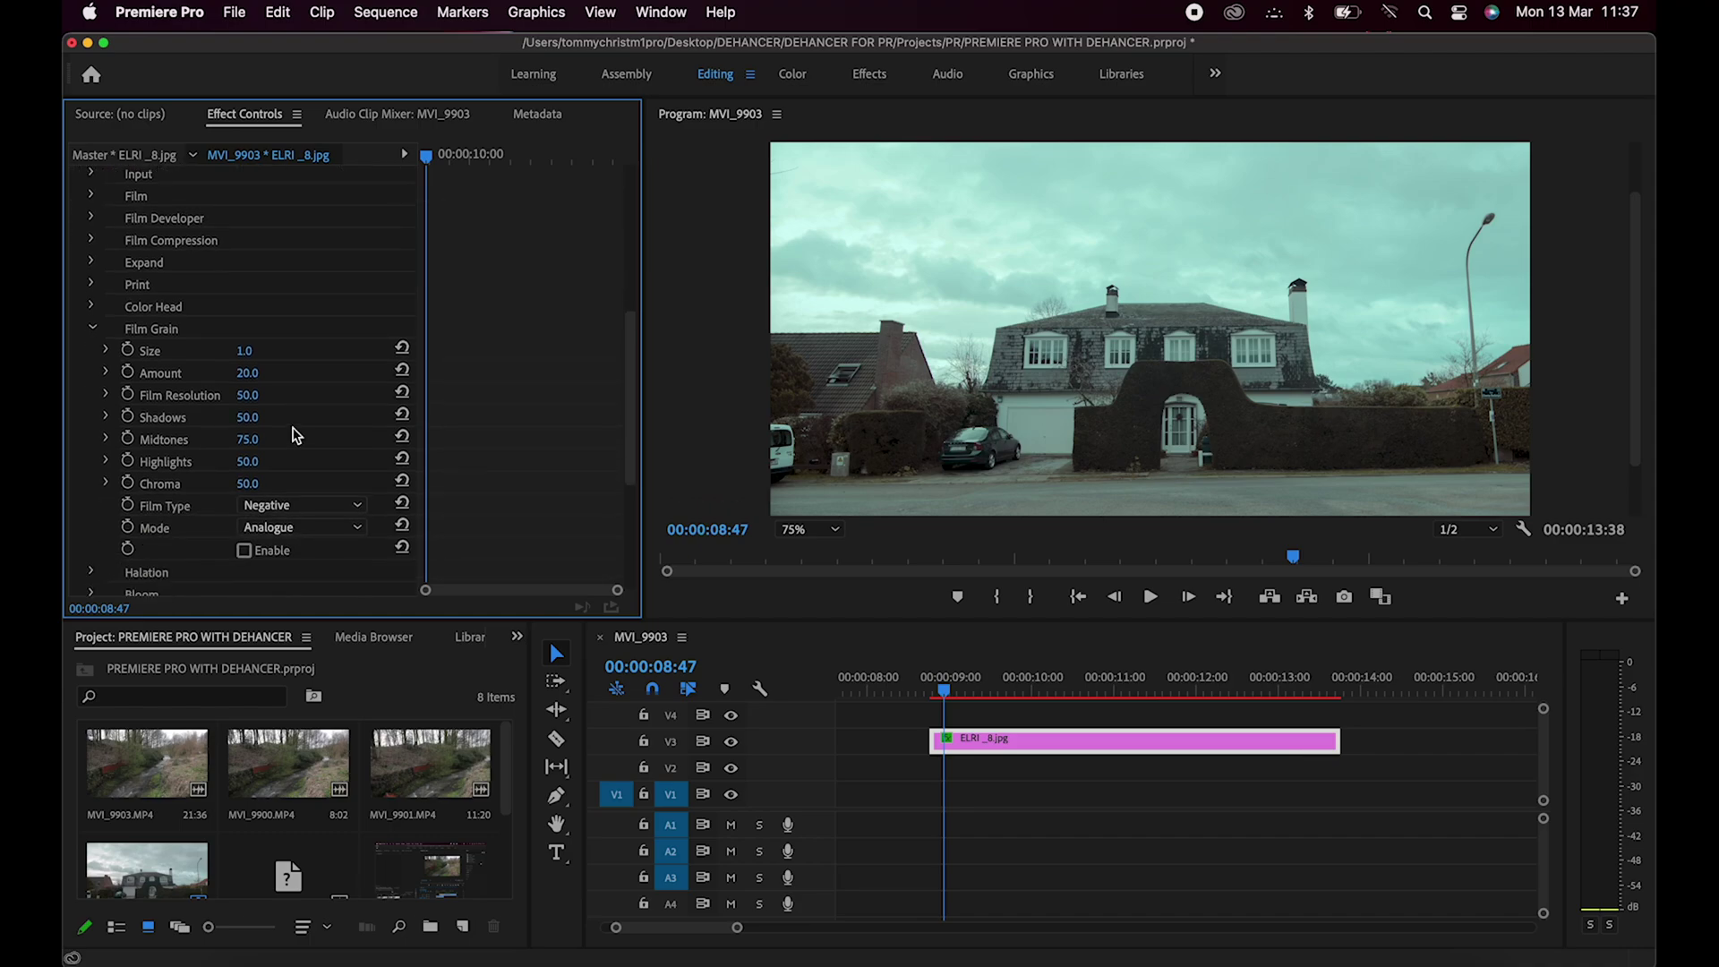
left_click(245, 487)
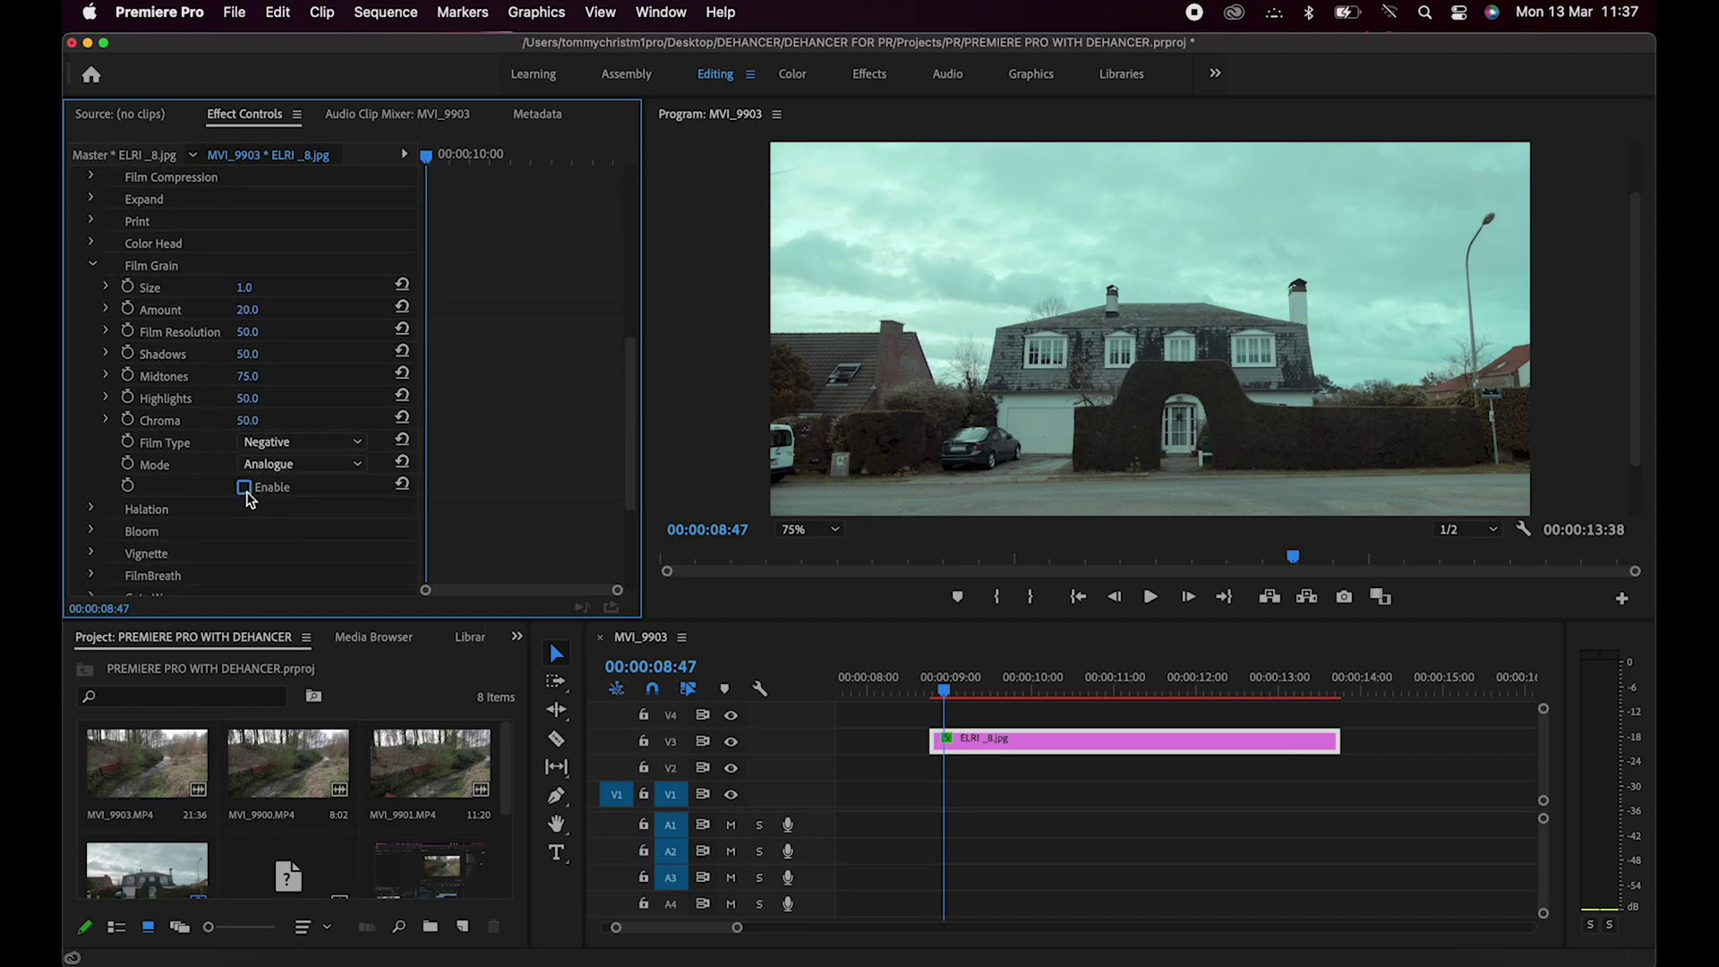
left_click(807, 529)
left_click(814, 698)
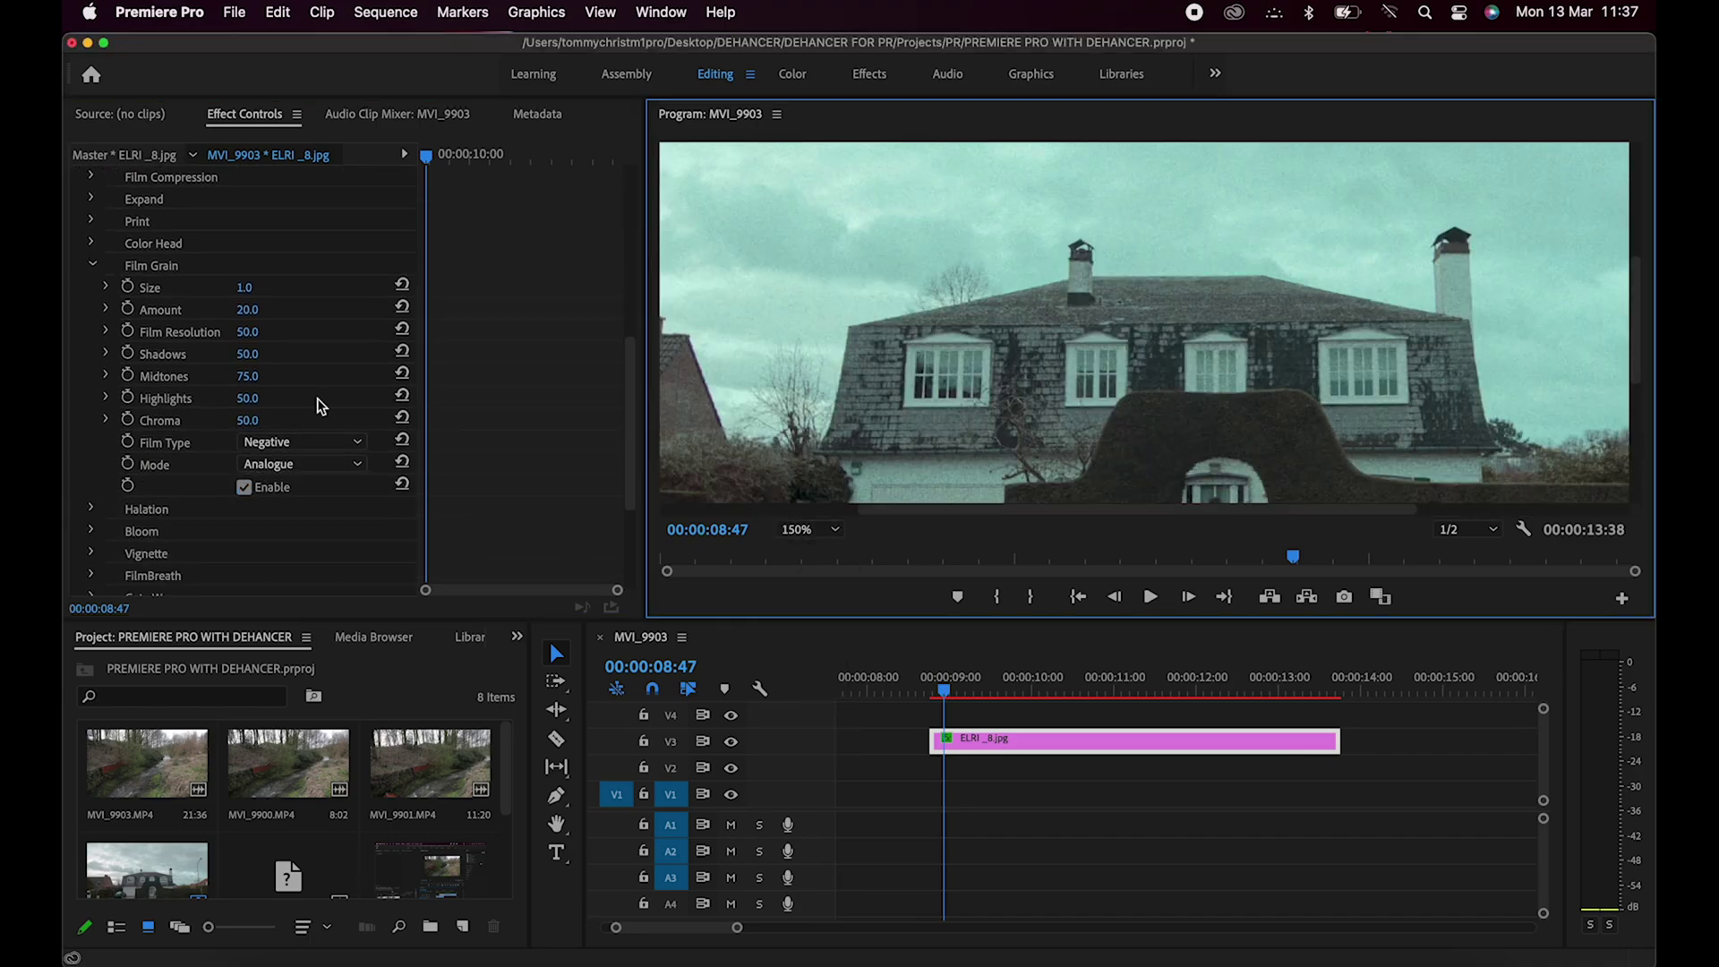
left_click(244, 487)
left_click(246, 490)
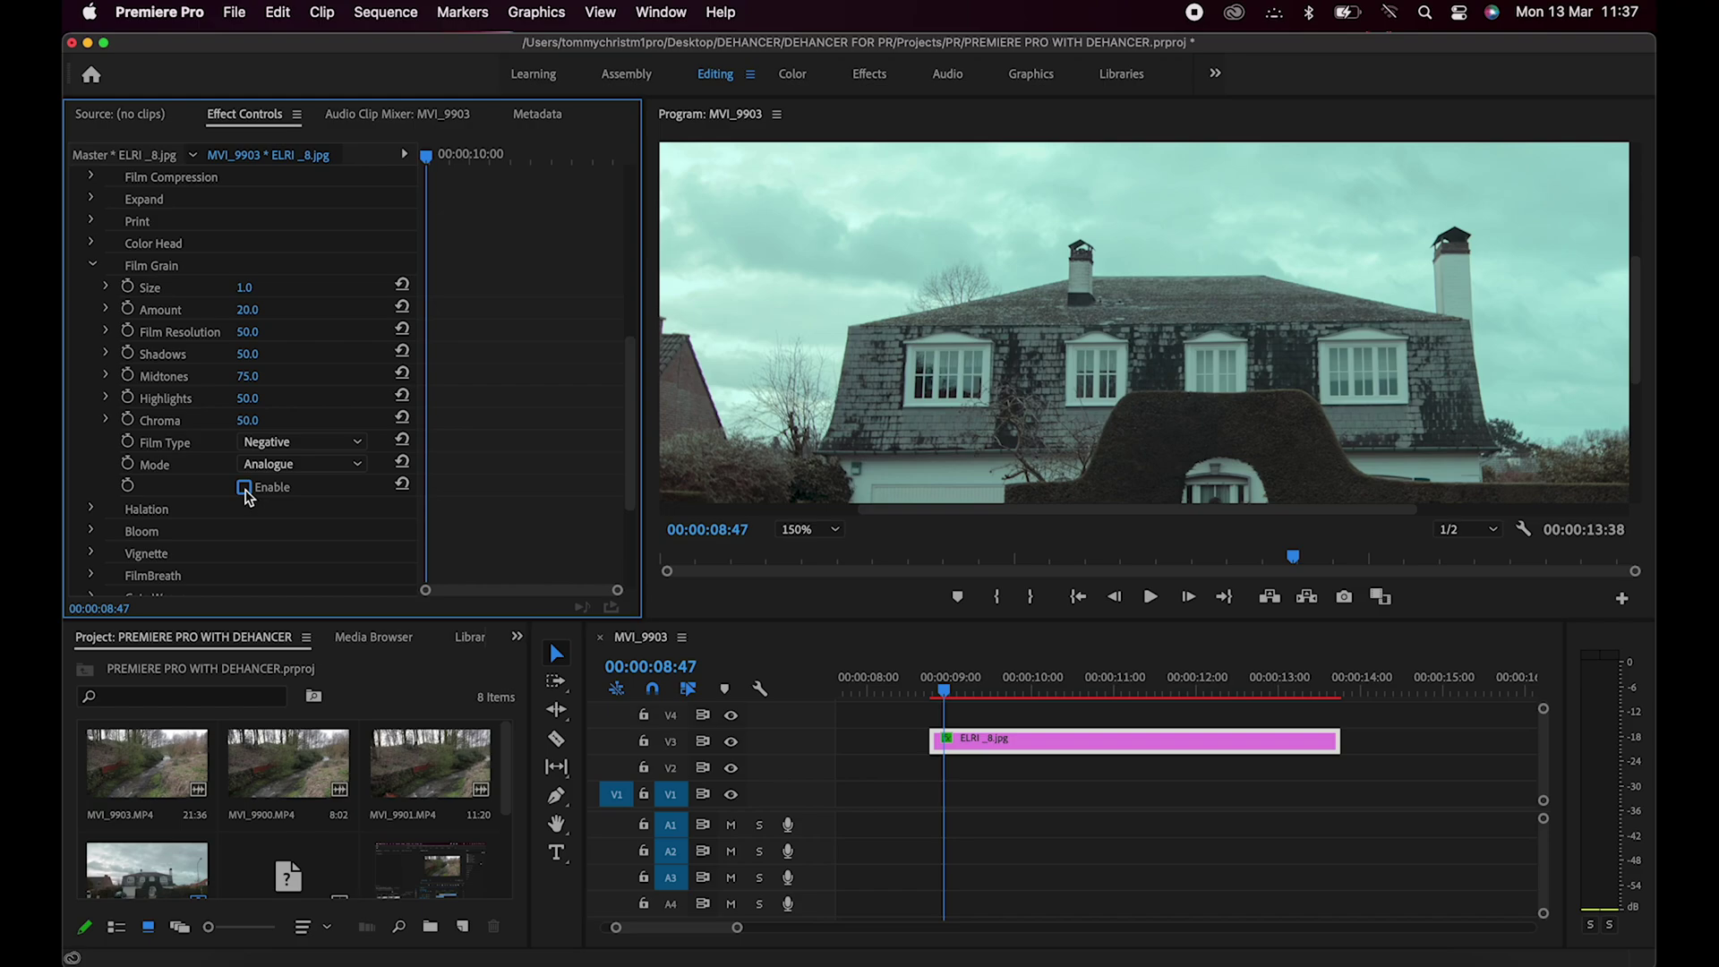
left_click(244, 489)
left_click(810, 530)
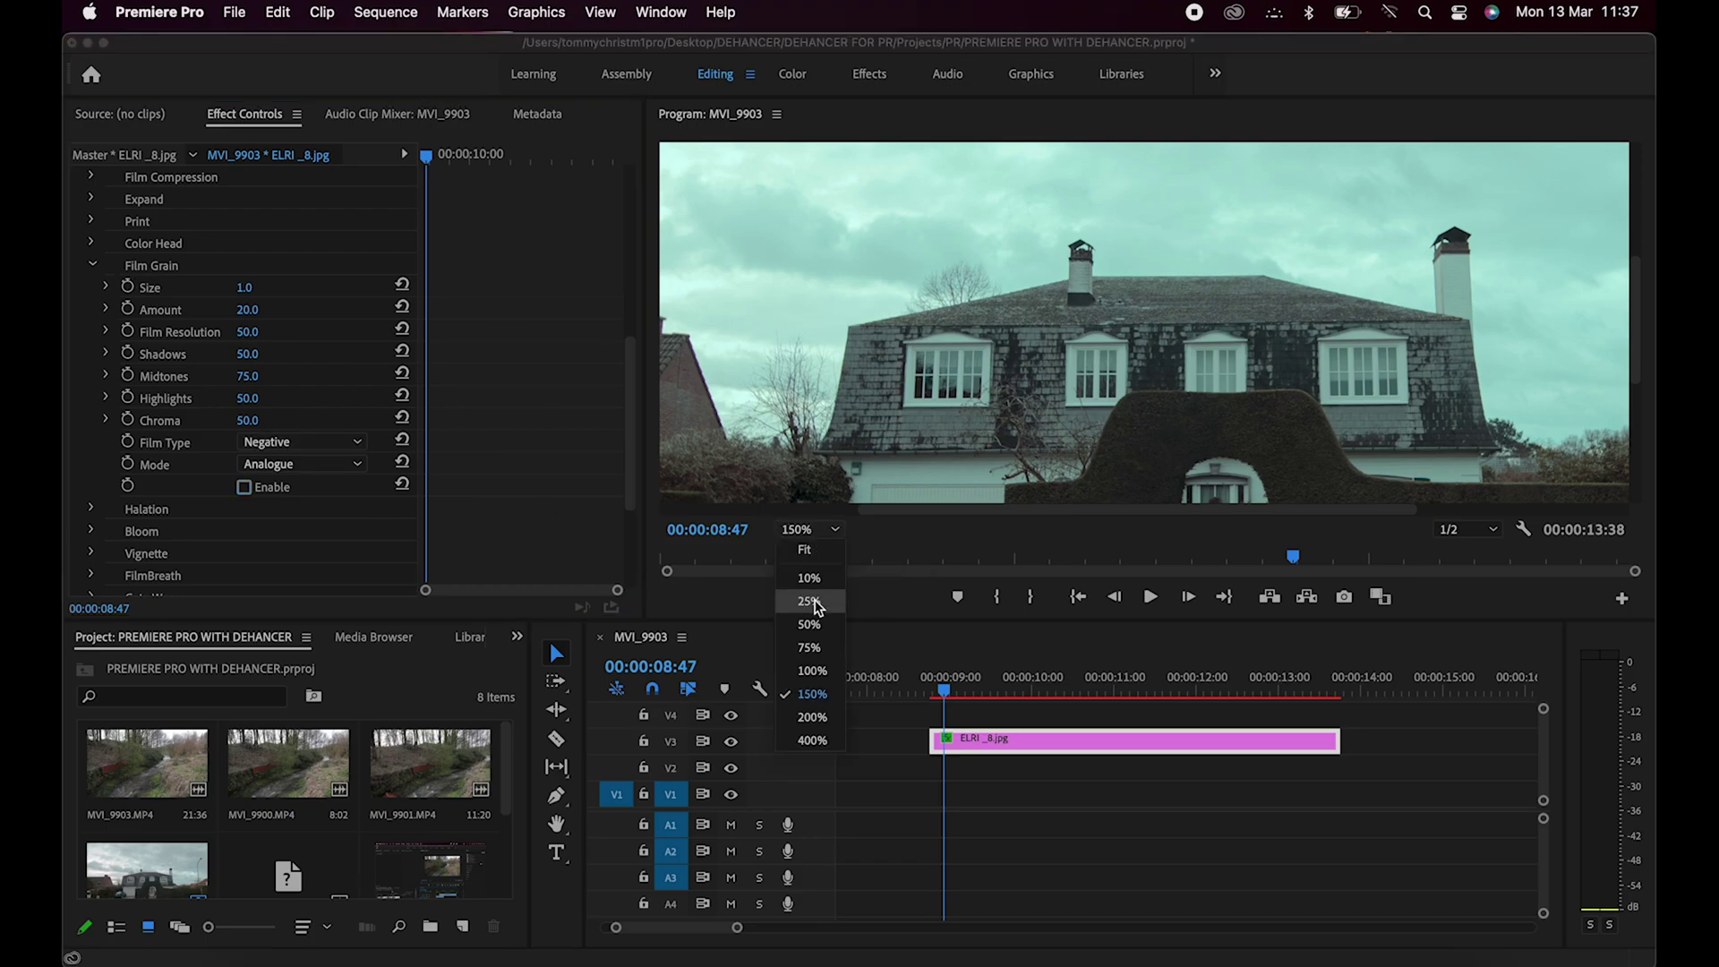
left_click(814, 639)
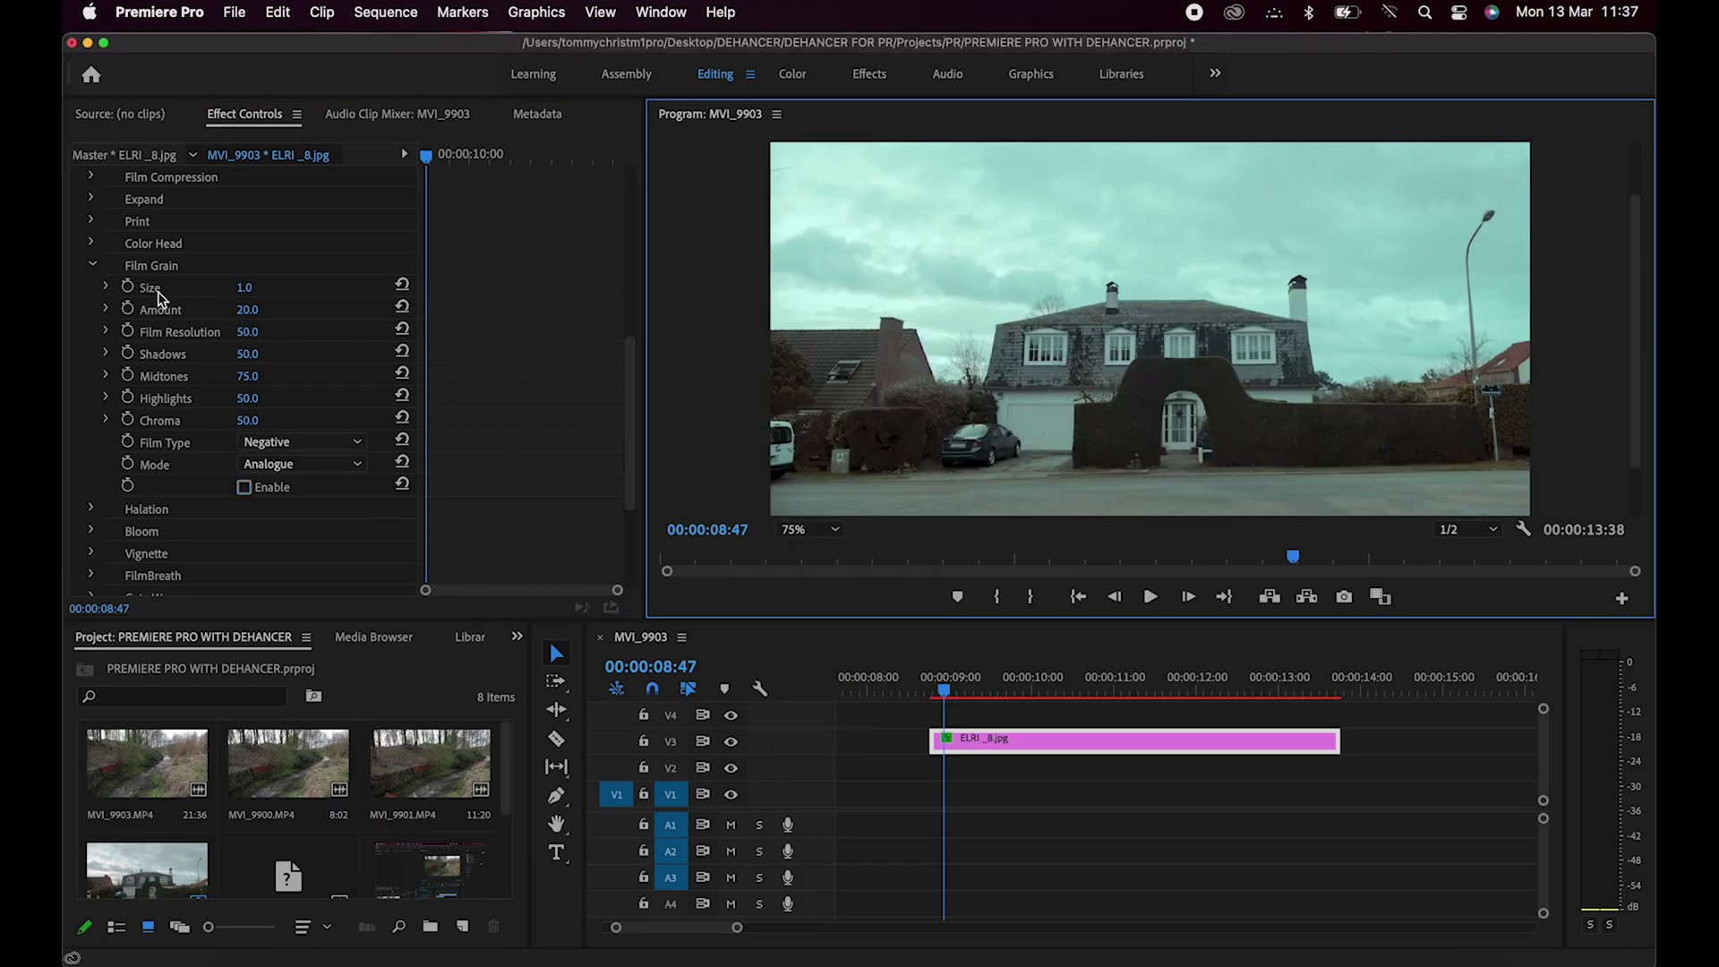
Step: Collapse the Film Grain settings and expand the Input settings of the Dehancer Pro effect
left_click(91, 264)
scroll(89, 262, "up", 5)
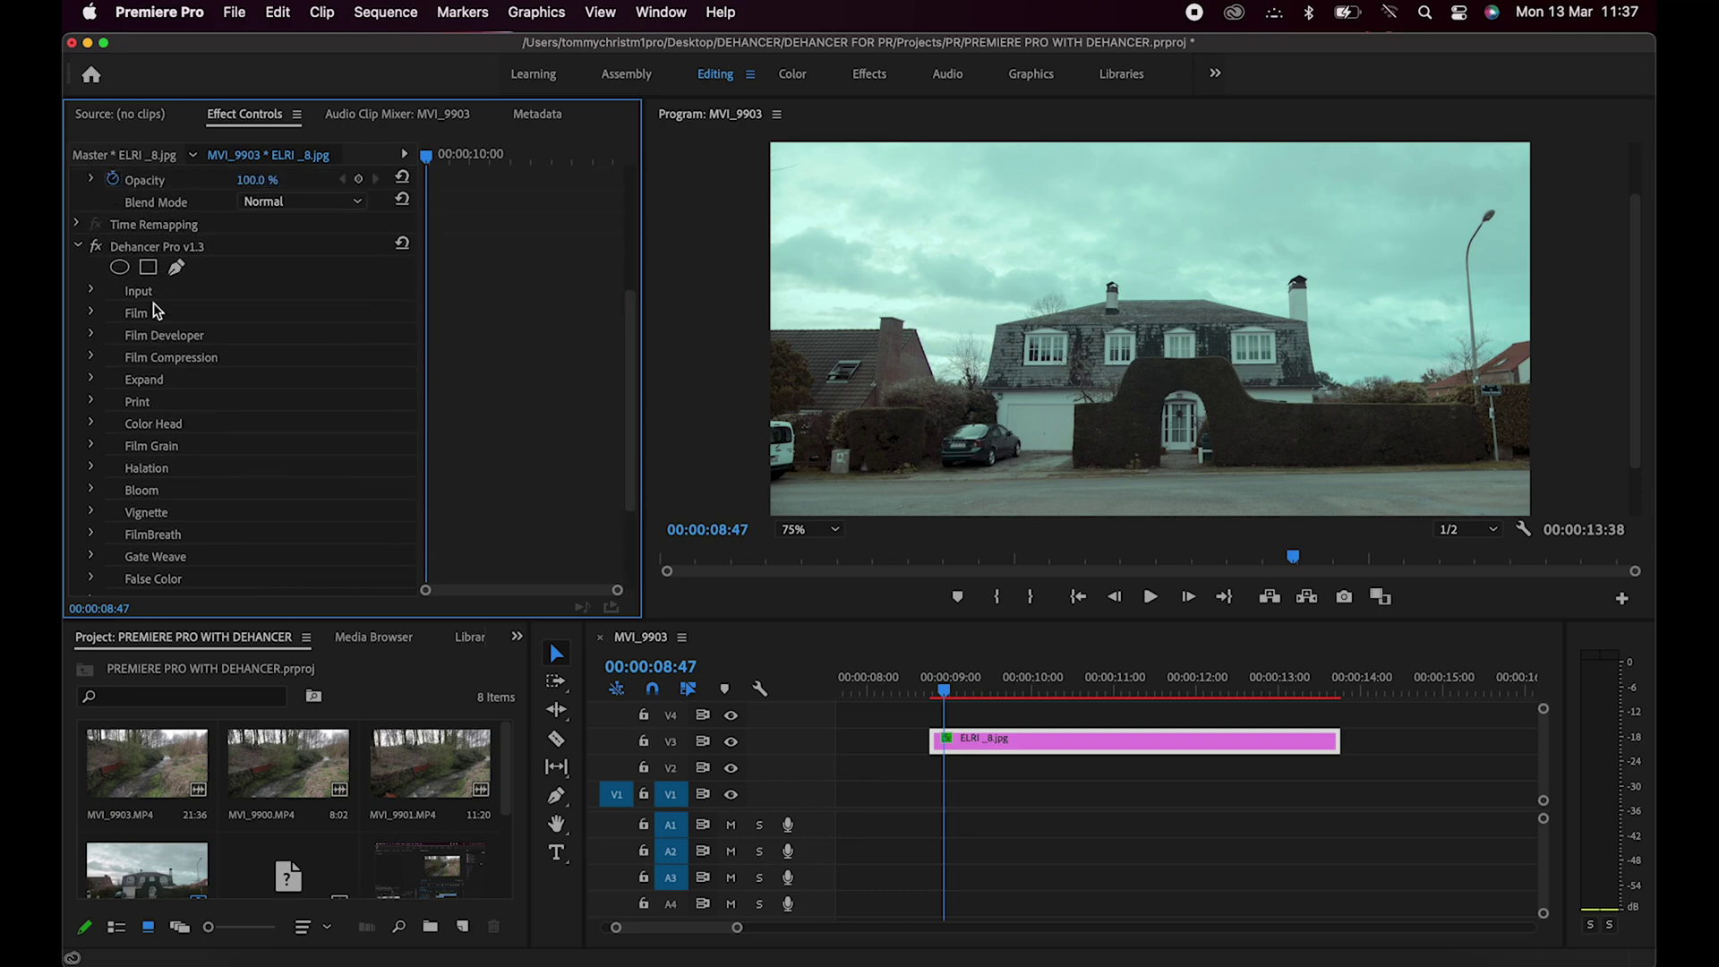
left_click(94, 287)
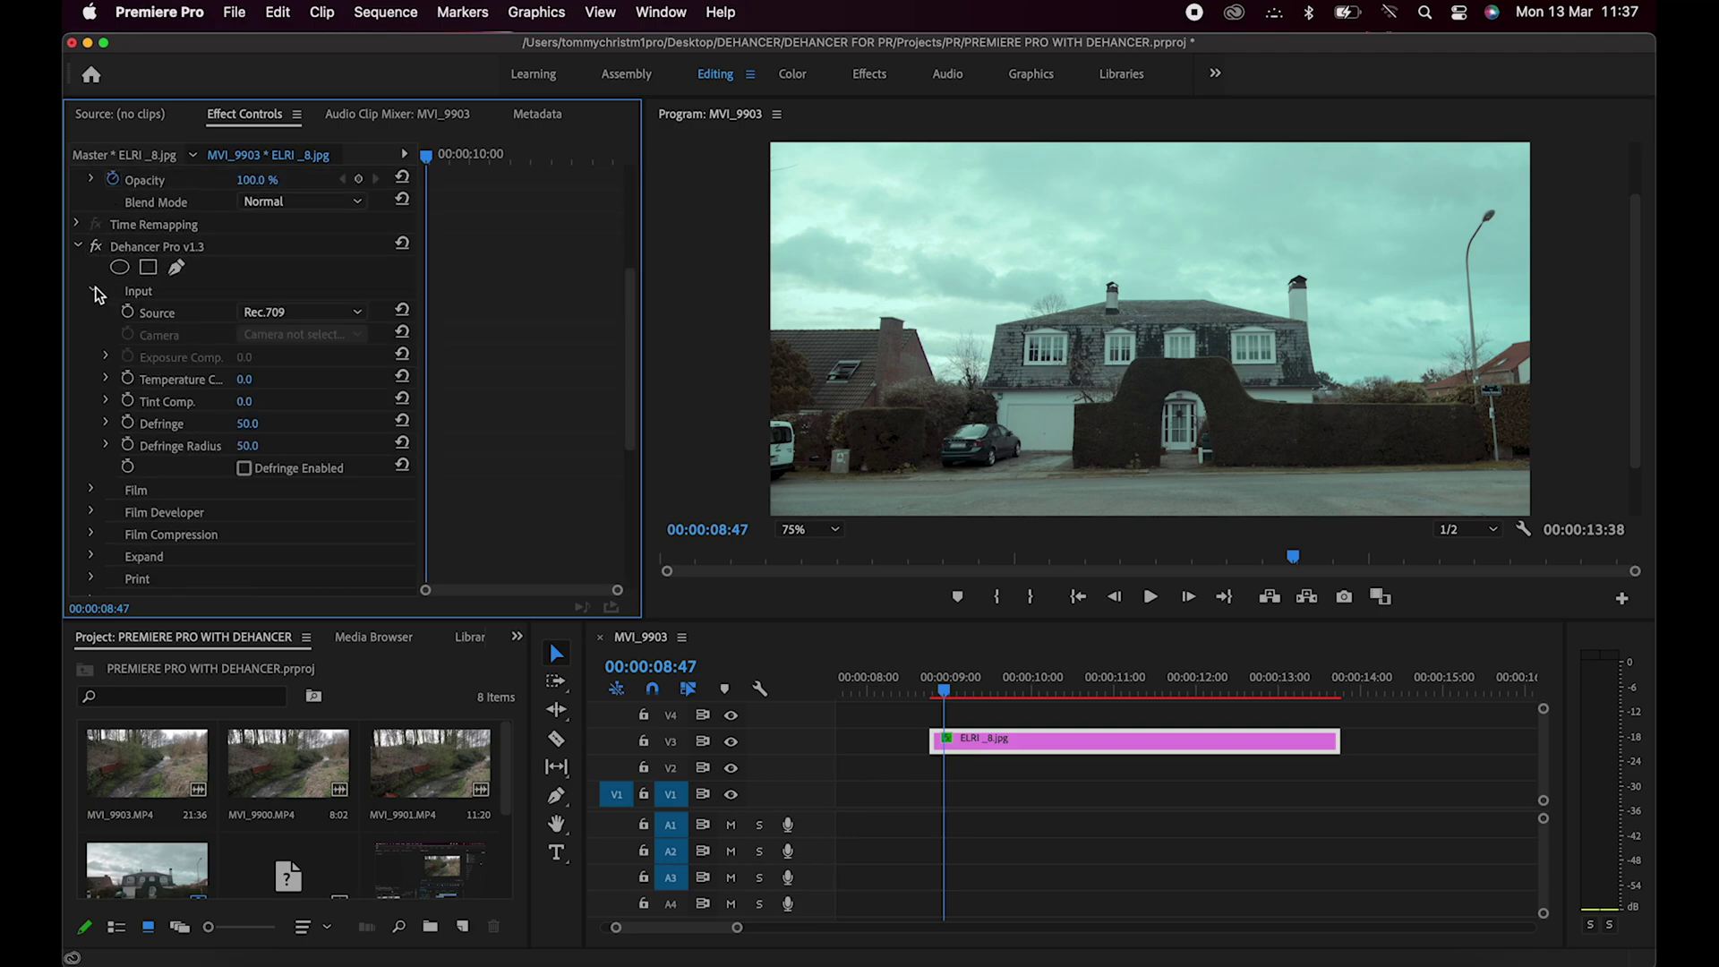
Step: Try DVR WG/Rec709, DVR WG/Intermediate, Cineon Film Log and ACEScct (AP1) as the Dehancer input source
left_click(311, 315)
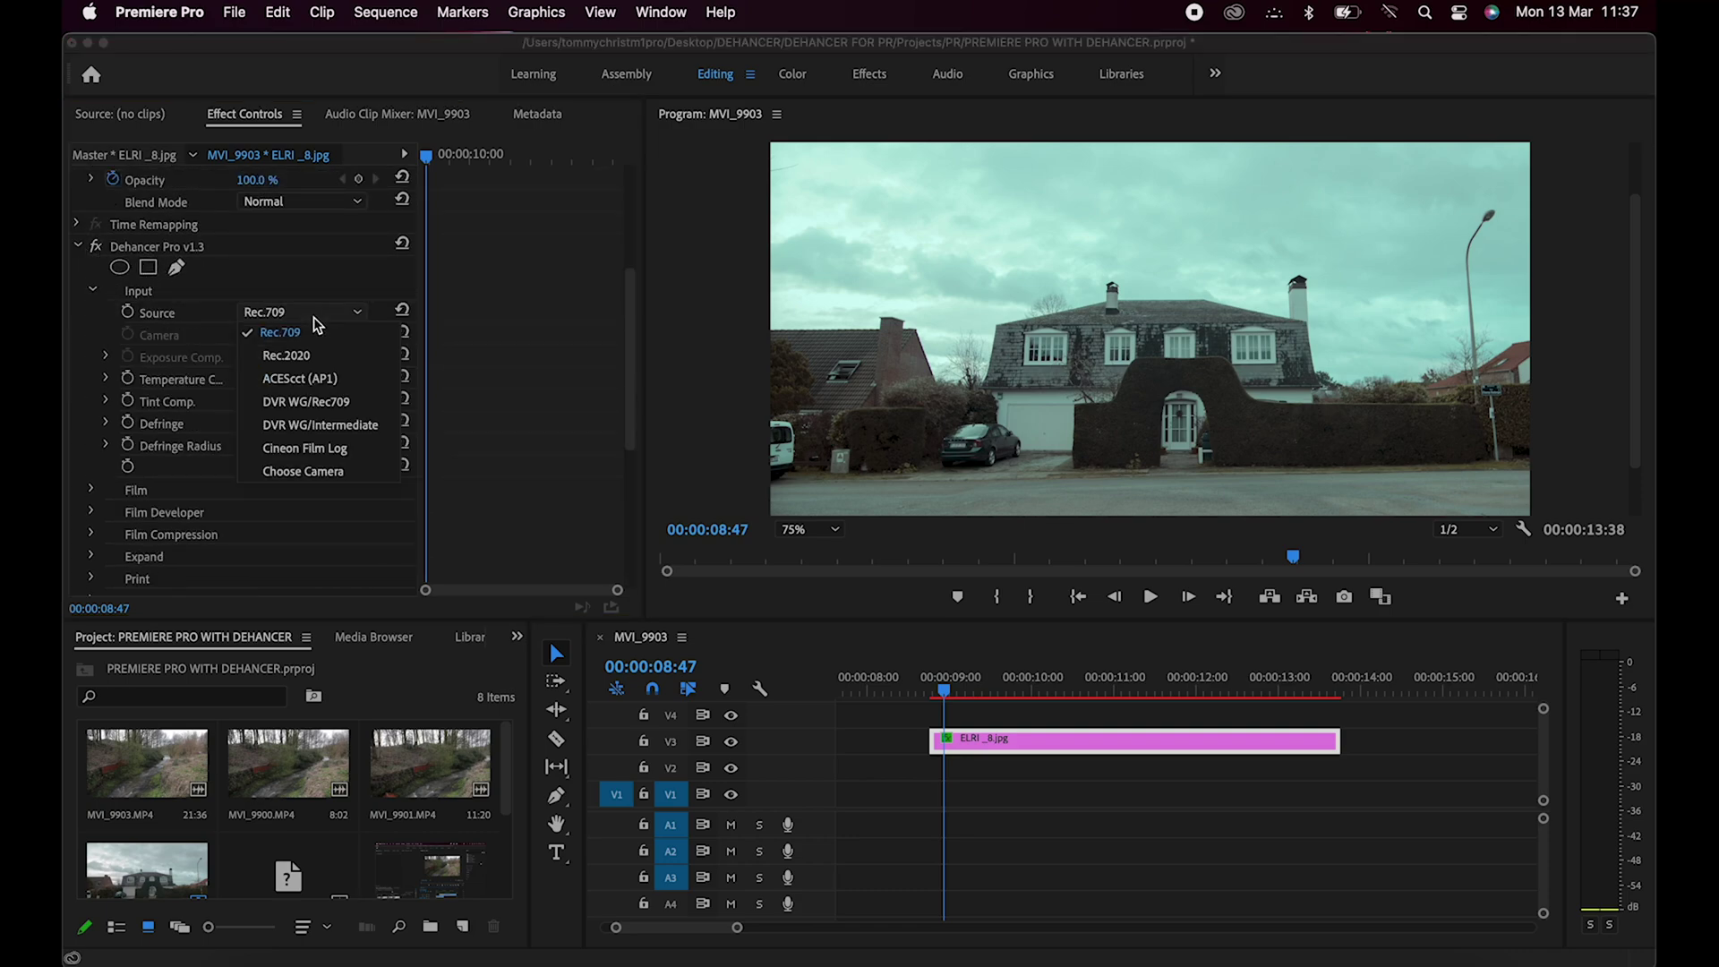
left_click(321, 407)
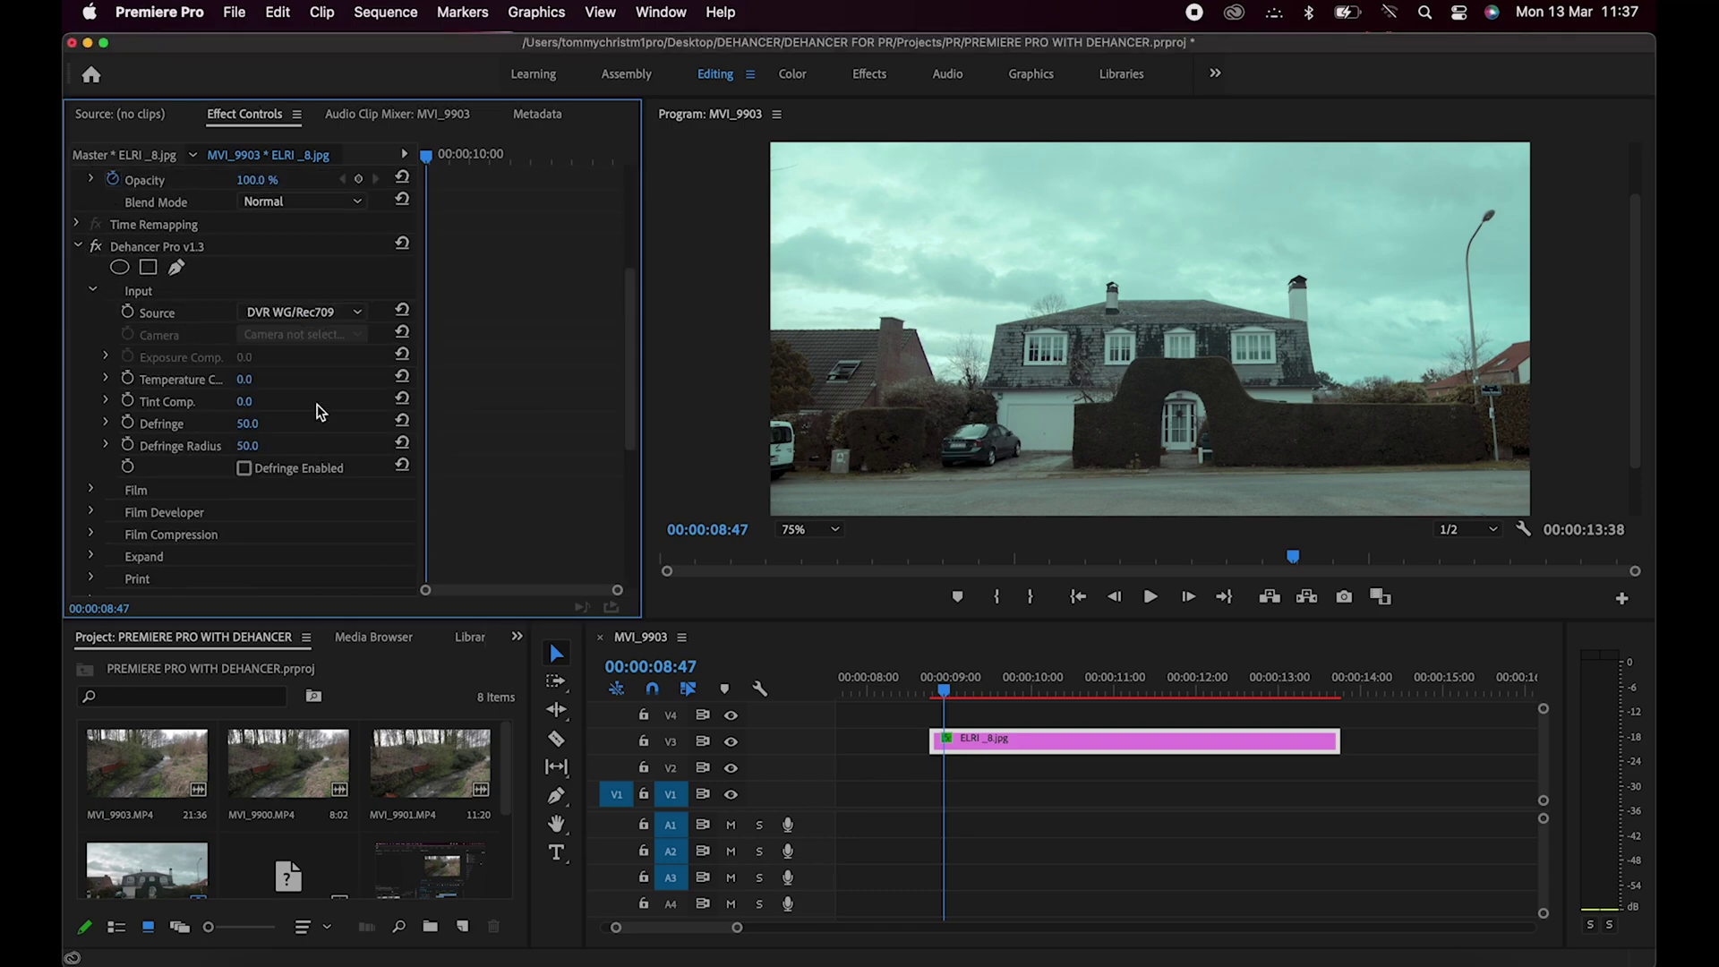
left_click(315, 319)
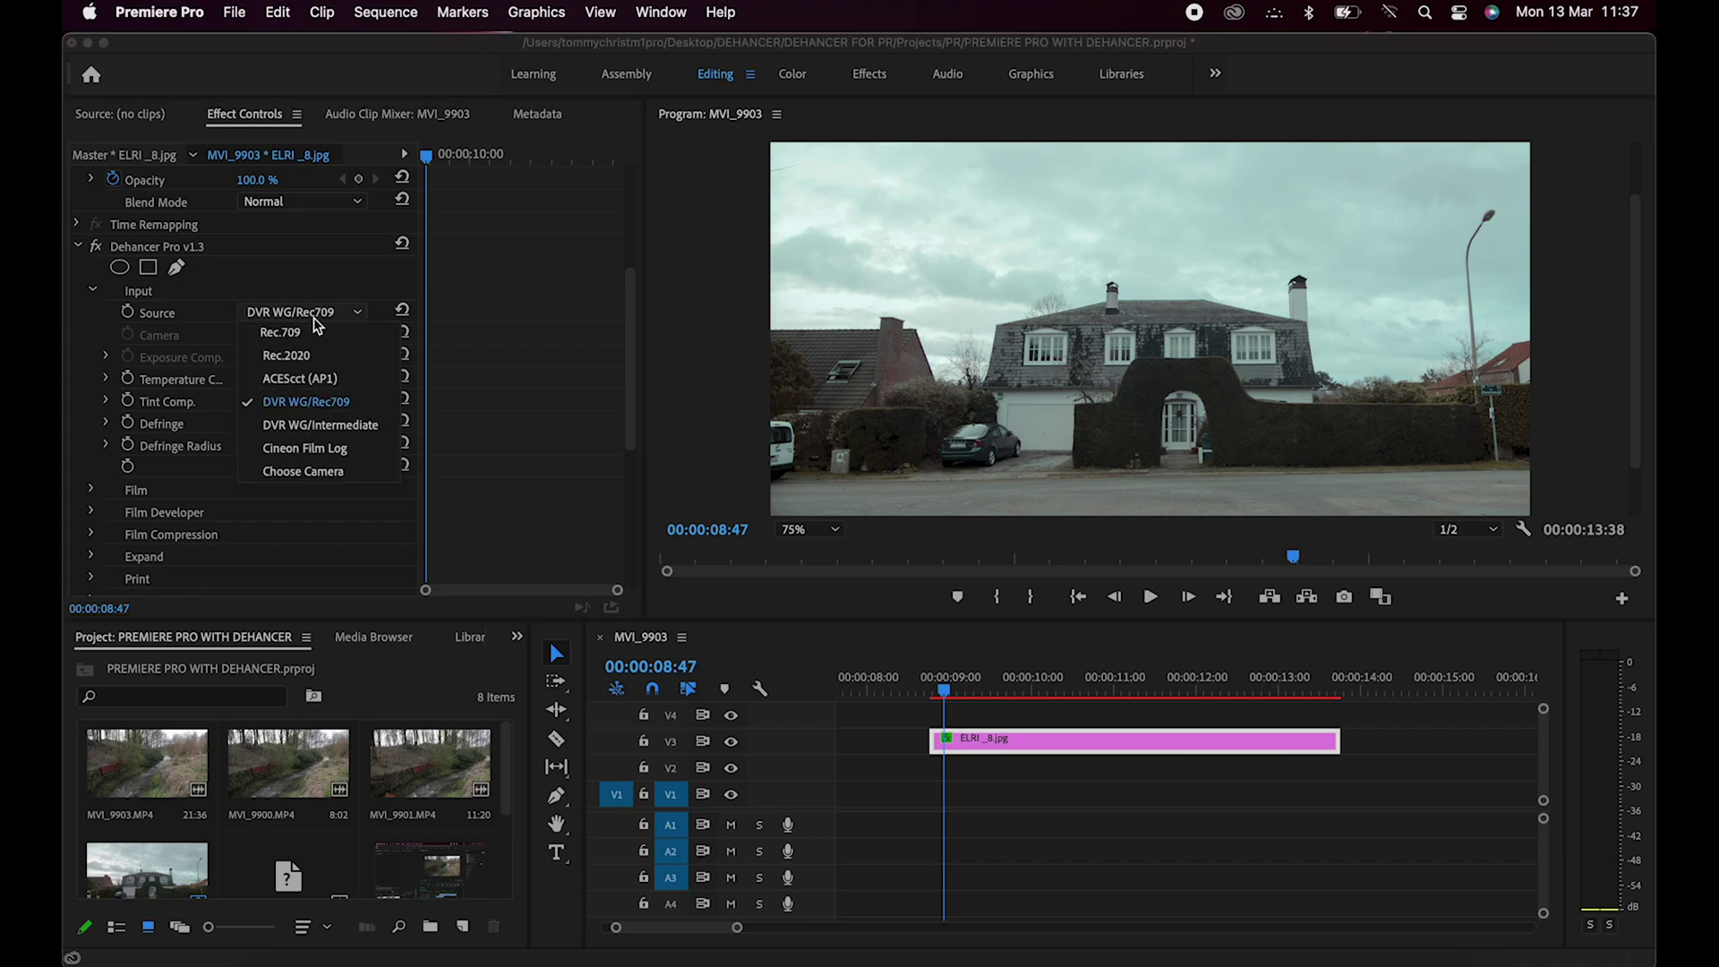
left_click(315, 424)
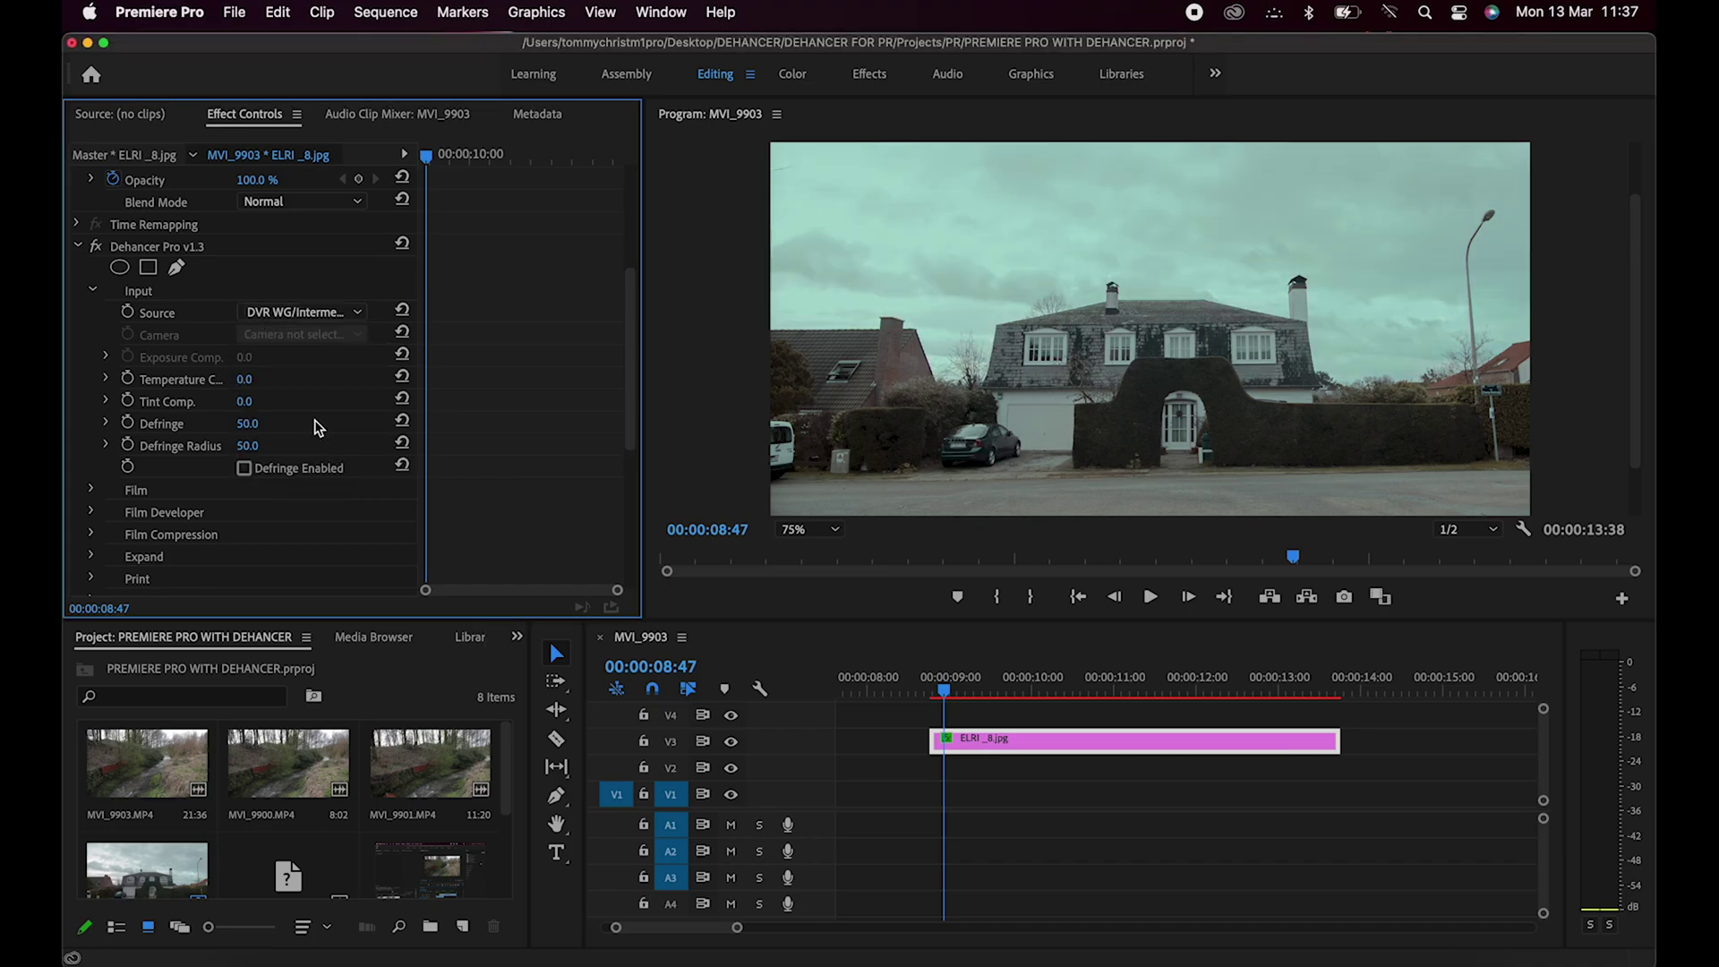
left_click(319, 315)
left_click(308, 448)
left_click(297, 315)
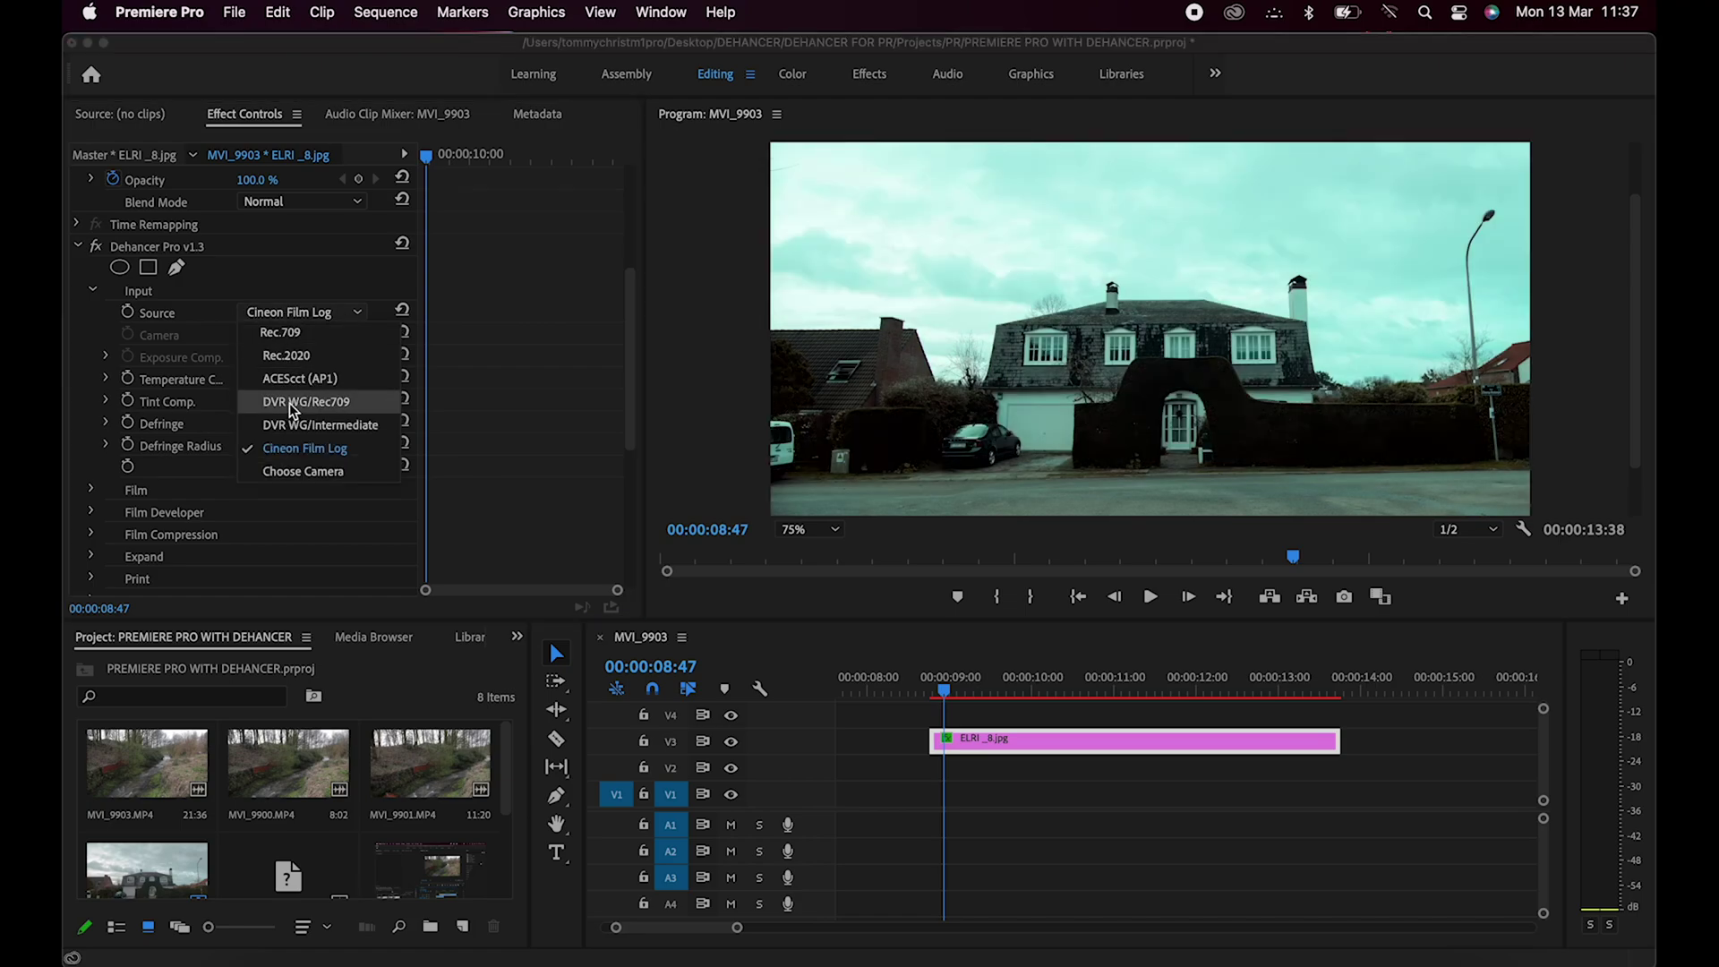
left_click(291, 378)
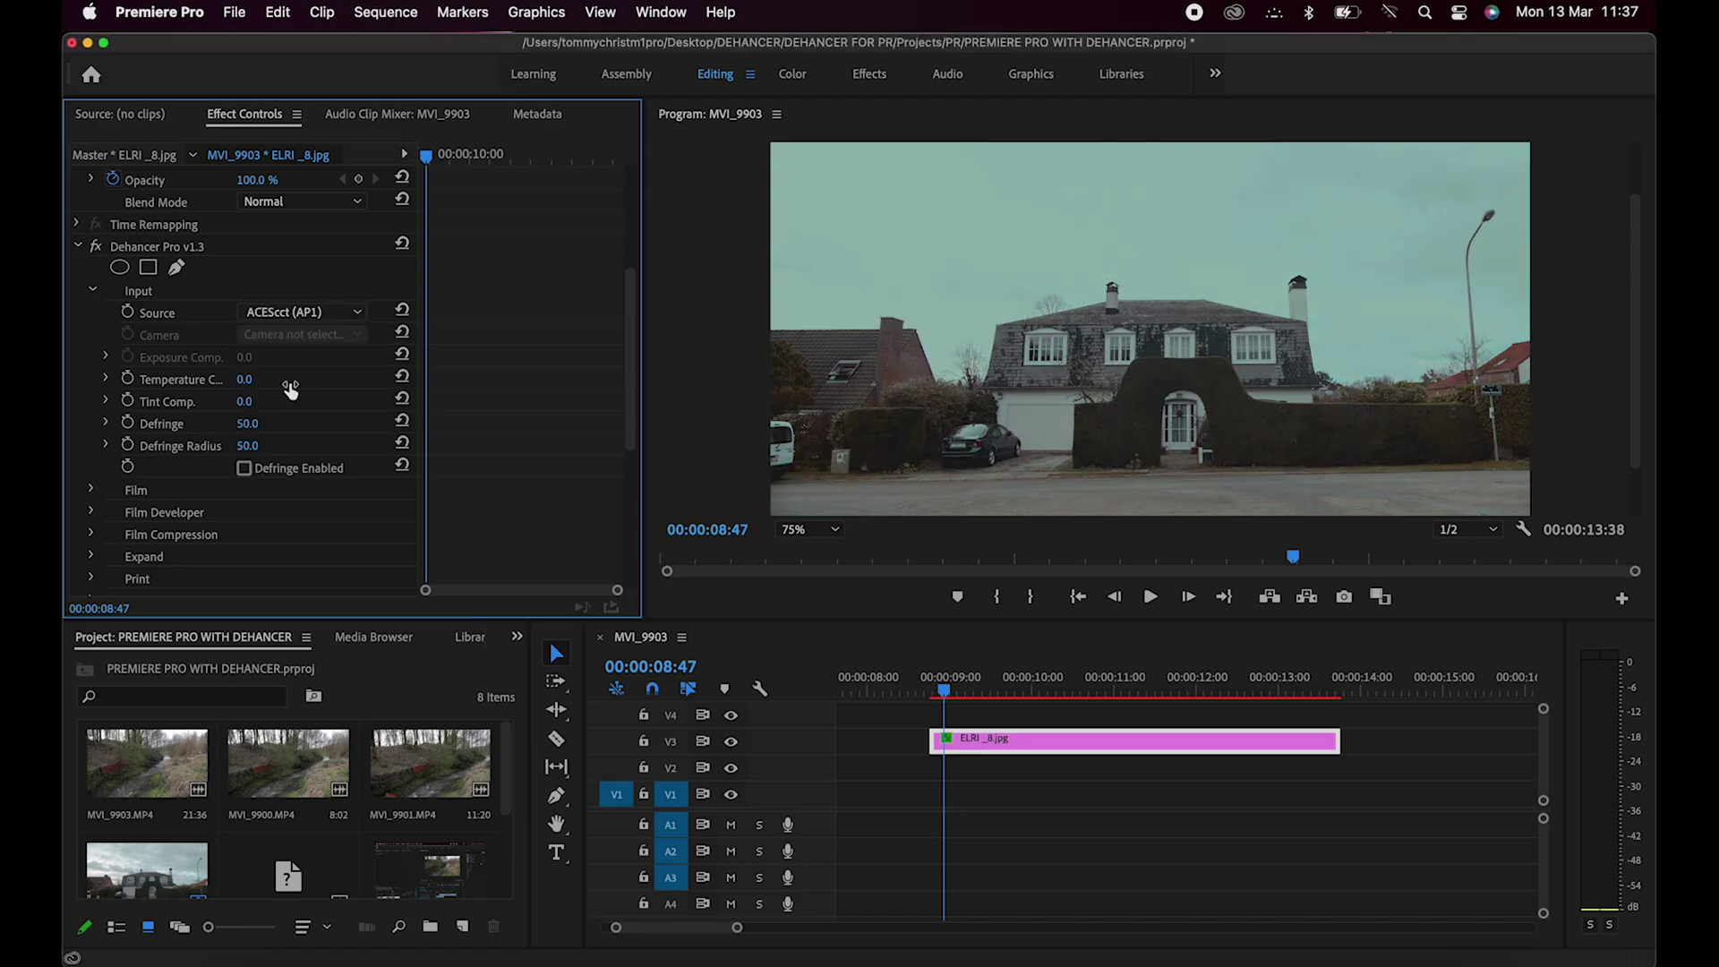
Step: Set the Dehancer input source to Rec.2020 and both temperature and tint compensation to 11
left_click(295, 312)
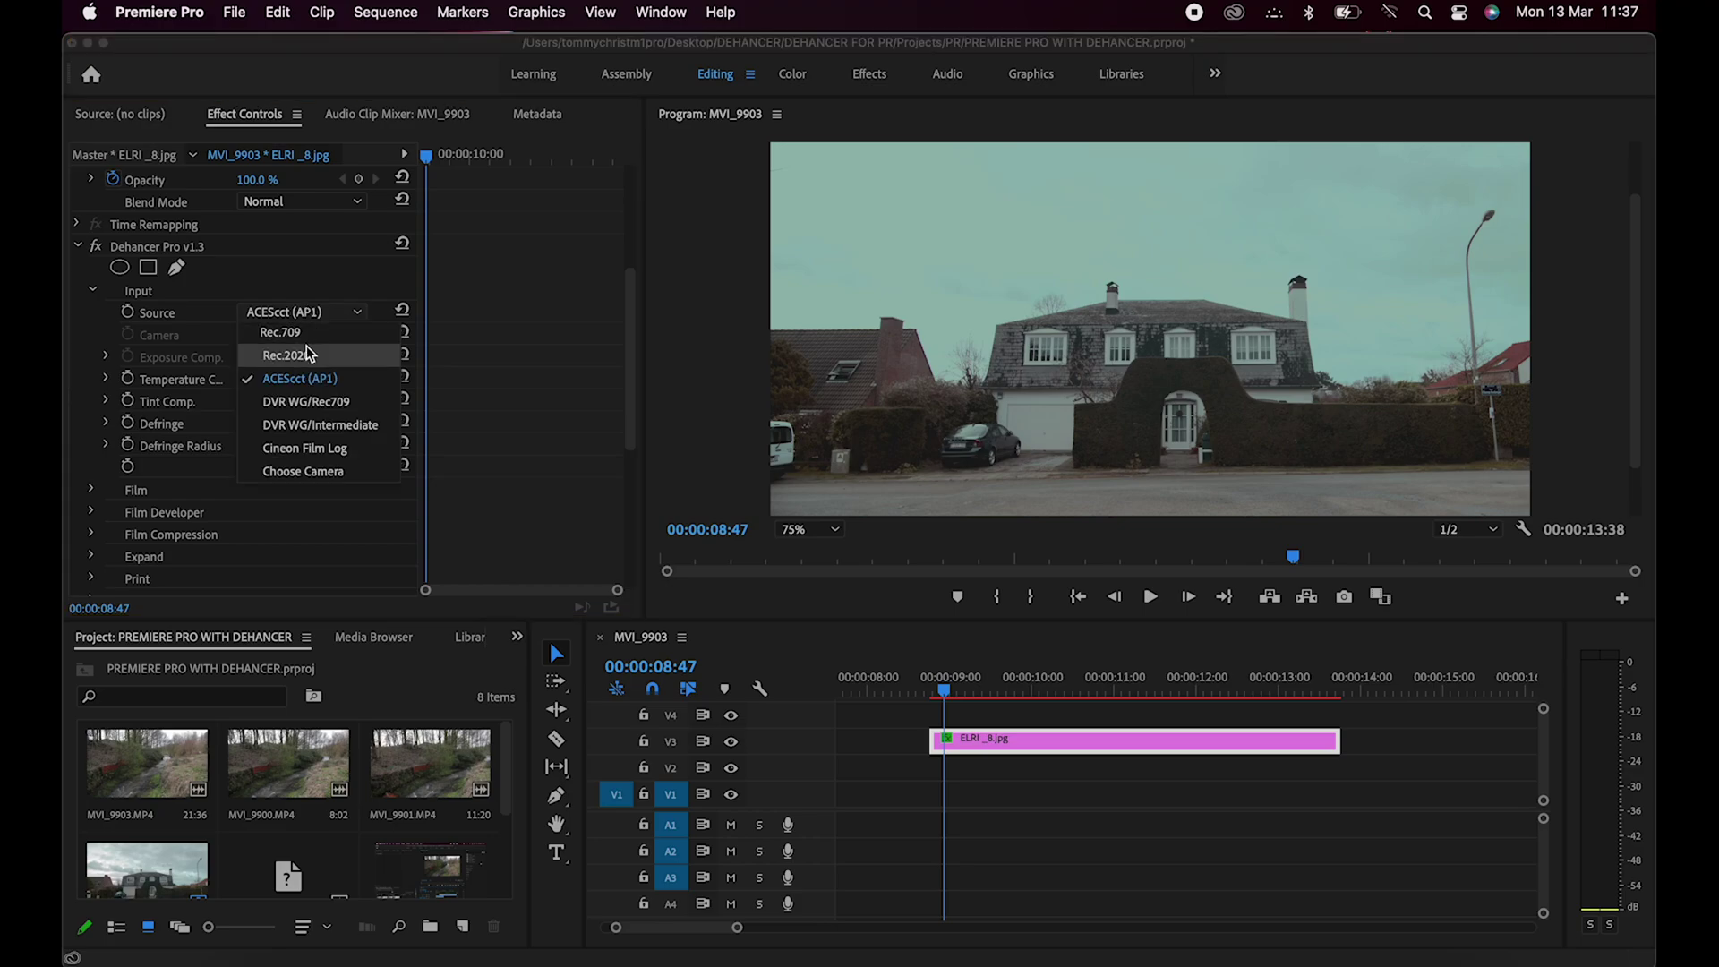
left_click(306, 352)
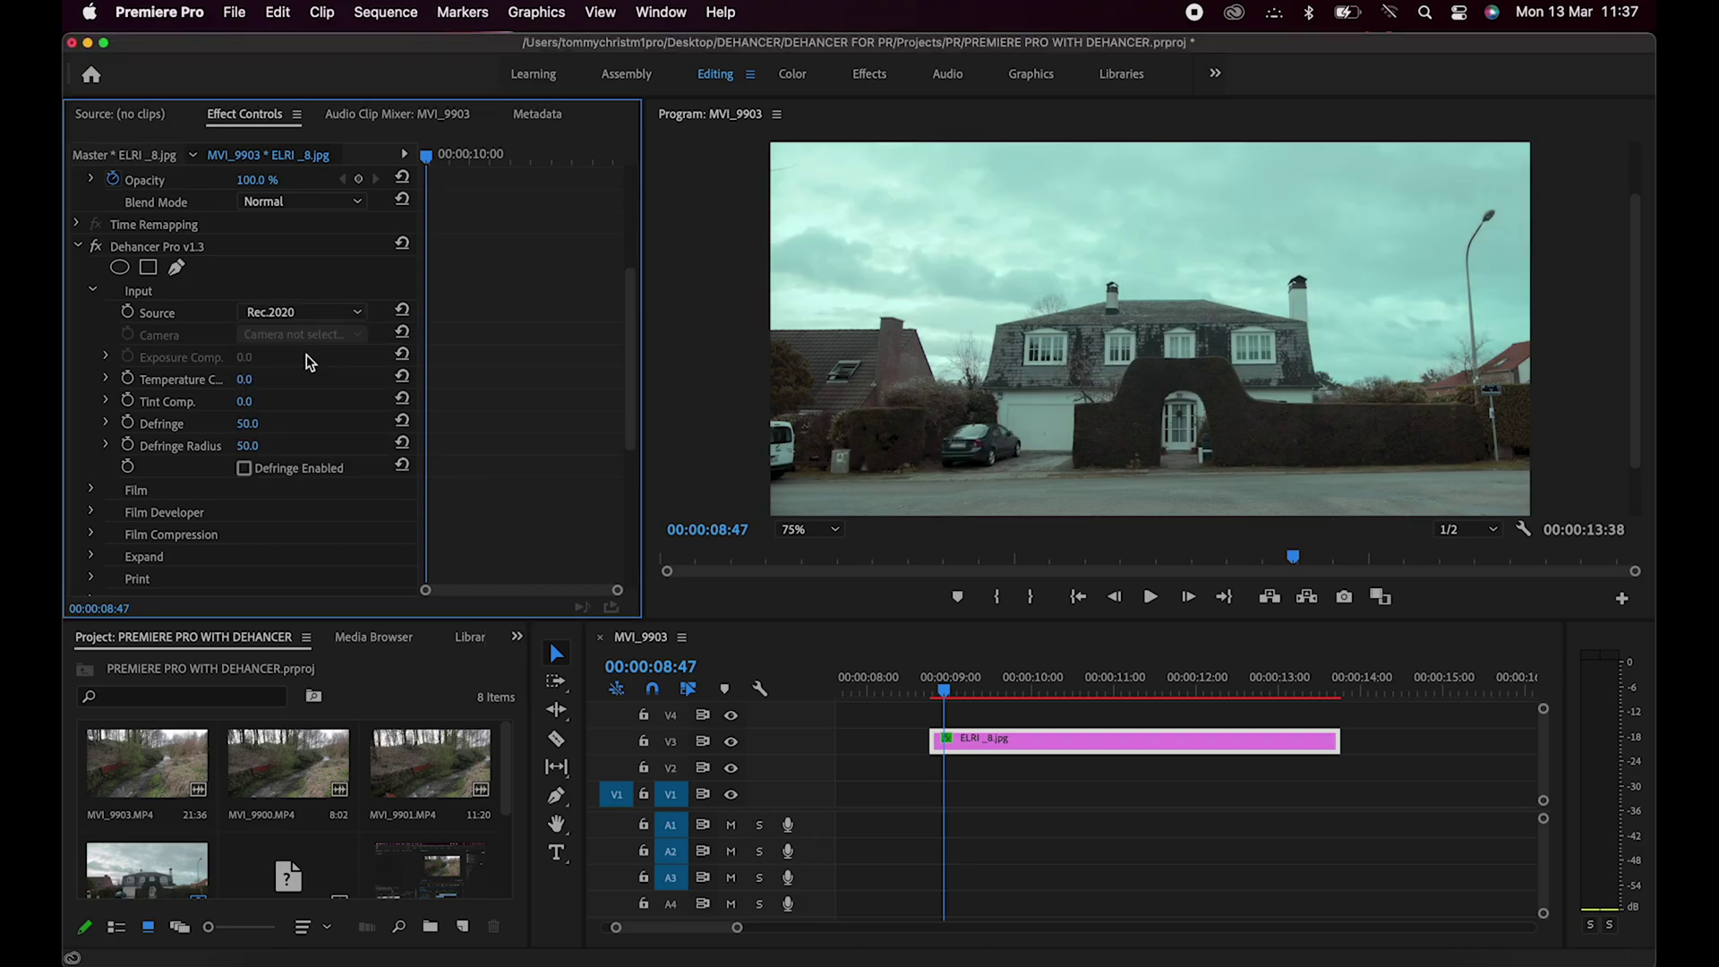
left_click(262, 313)
left_click(260, 310)
left_click_drag(244, 379, 267, 402)
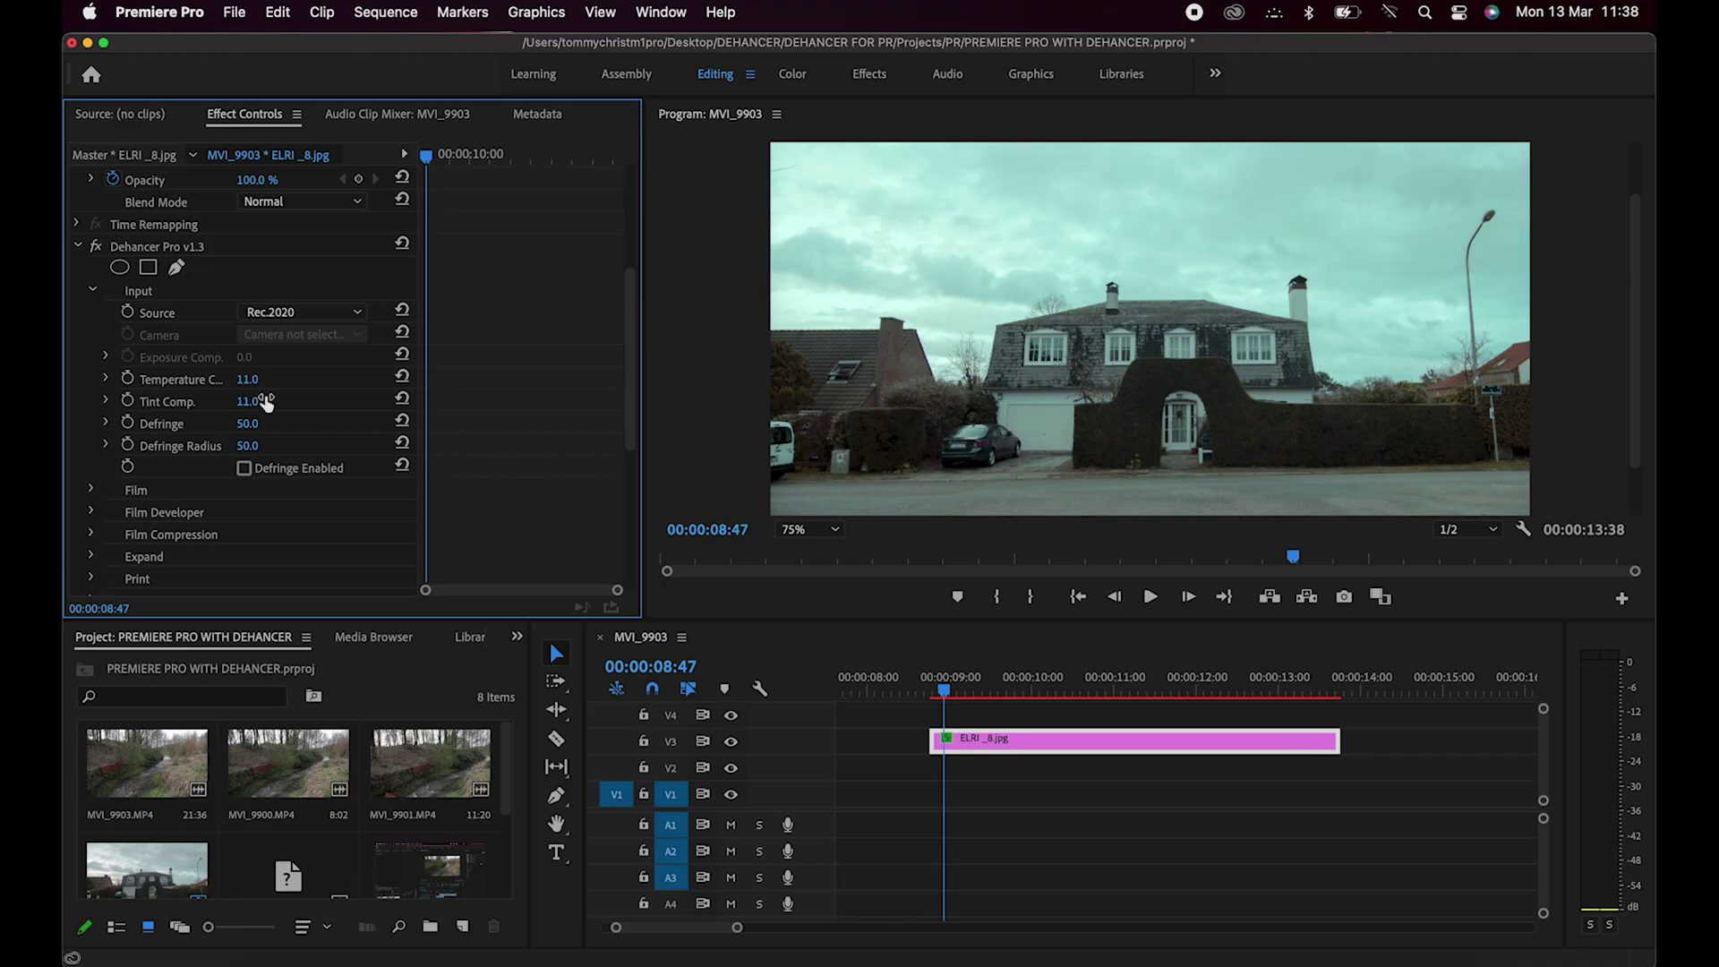
Step: Try the Kodak Vision3 500T film profile in the Dehancer Film settings
left_click(93, 489)
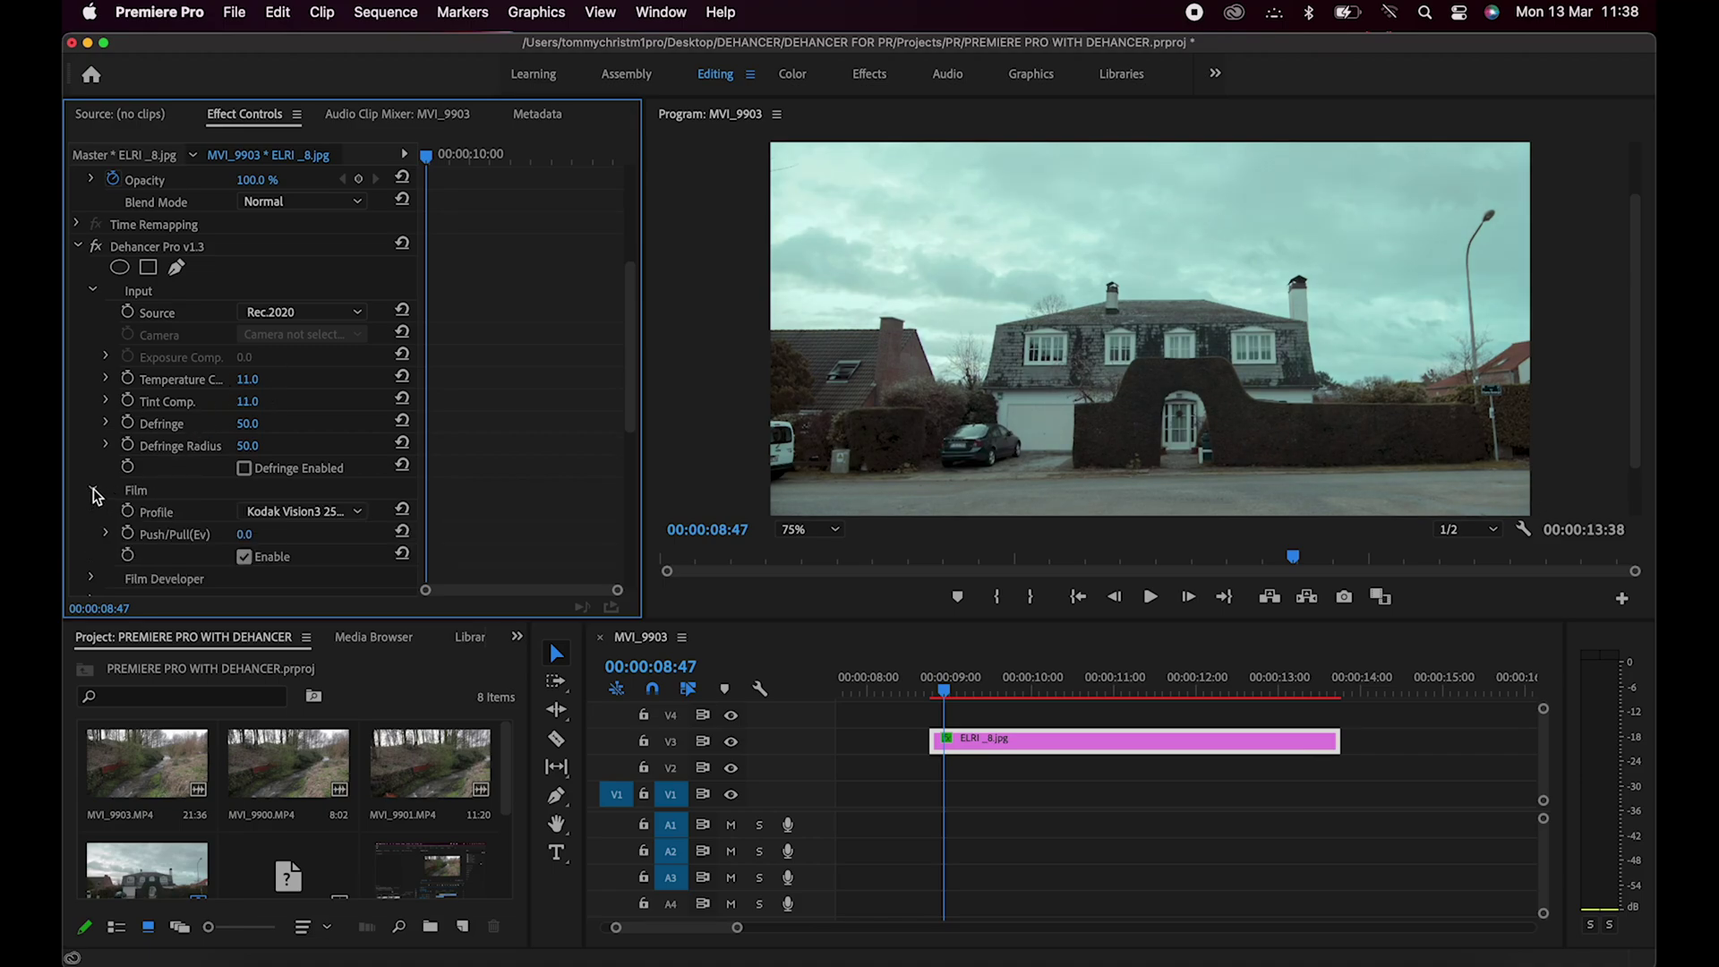
left_click(287, 511)
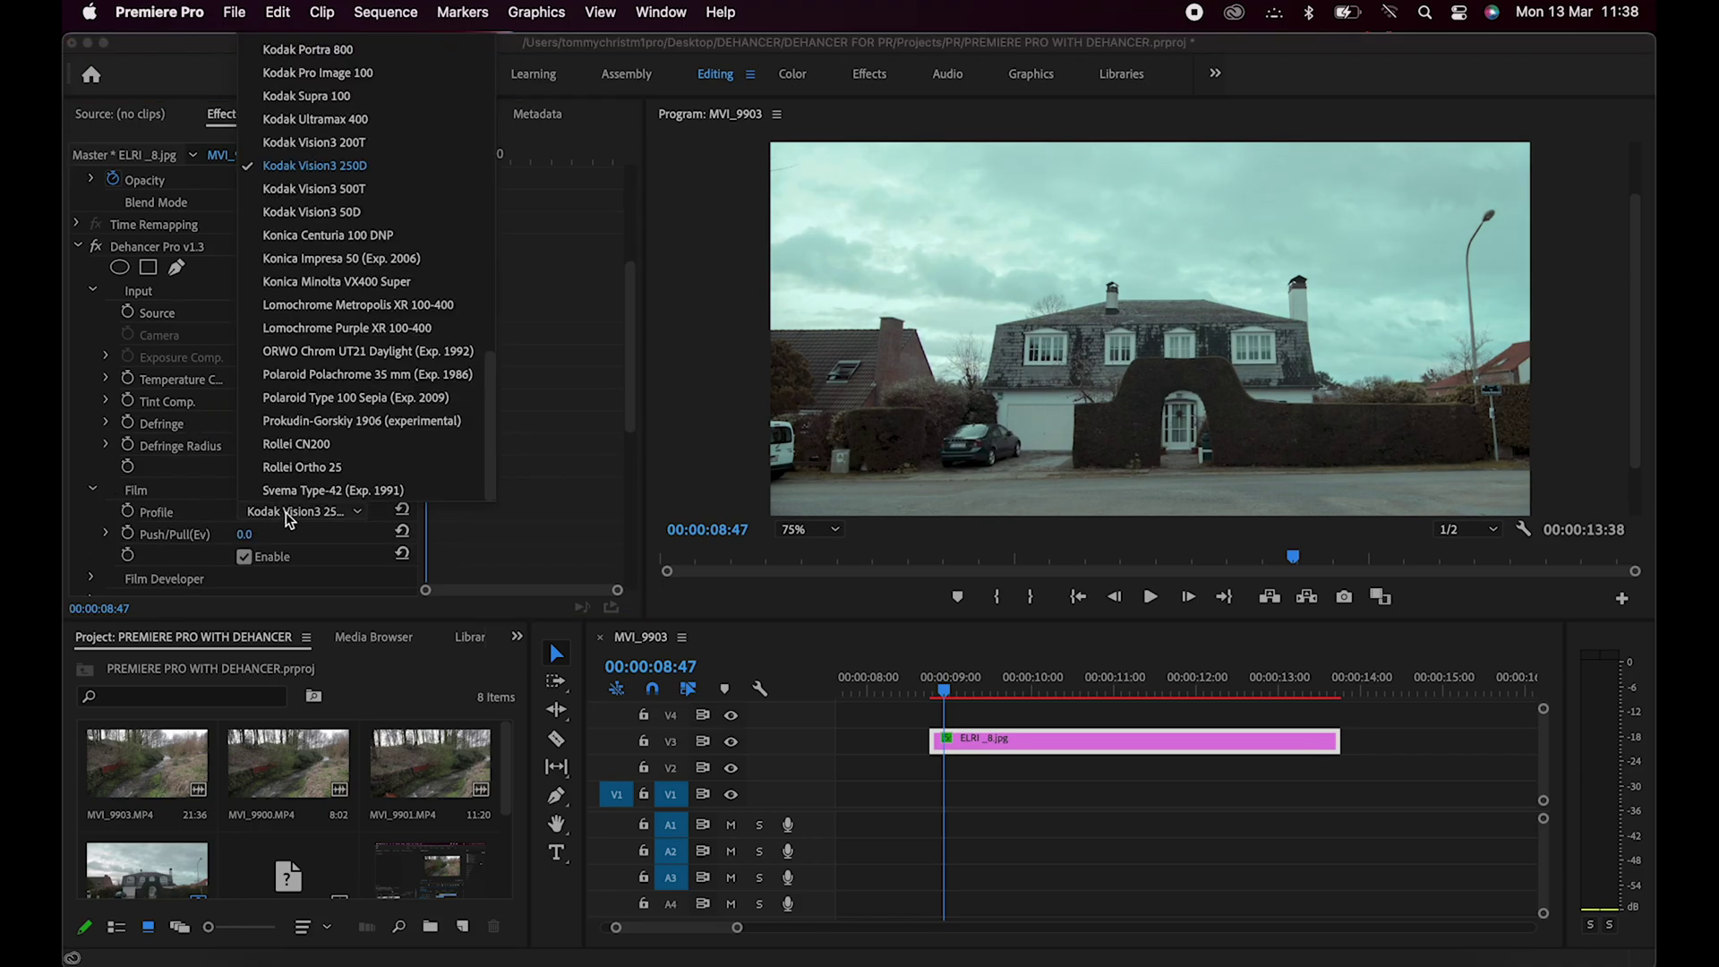
left_click(363, 189)
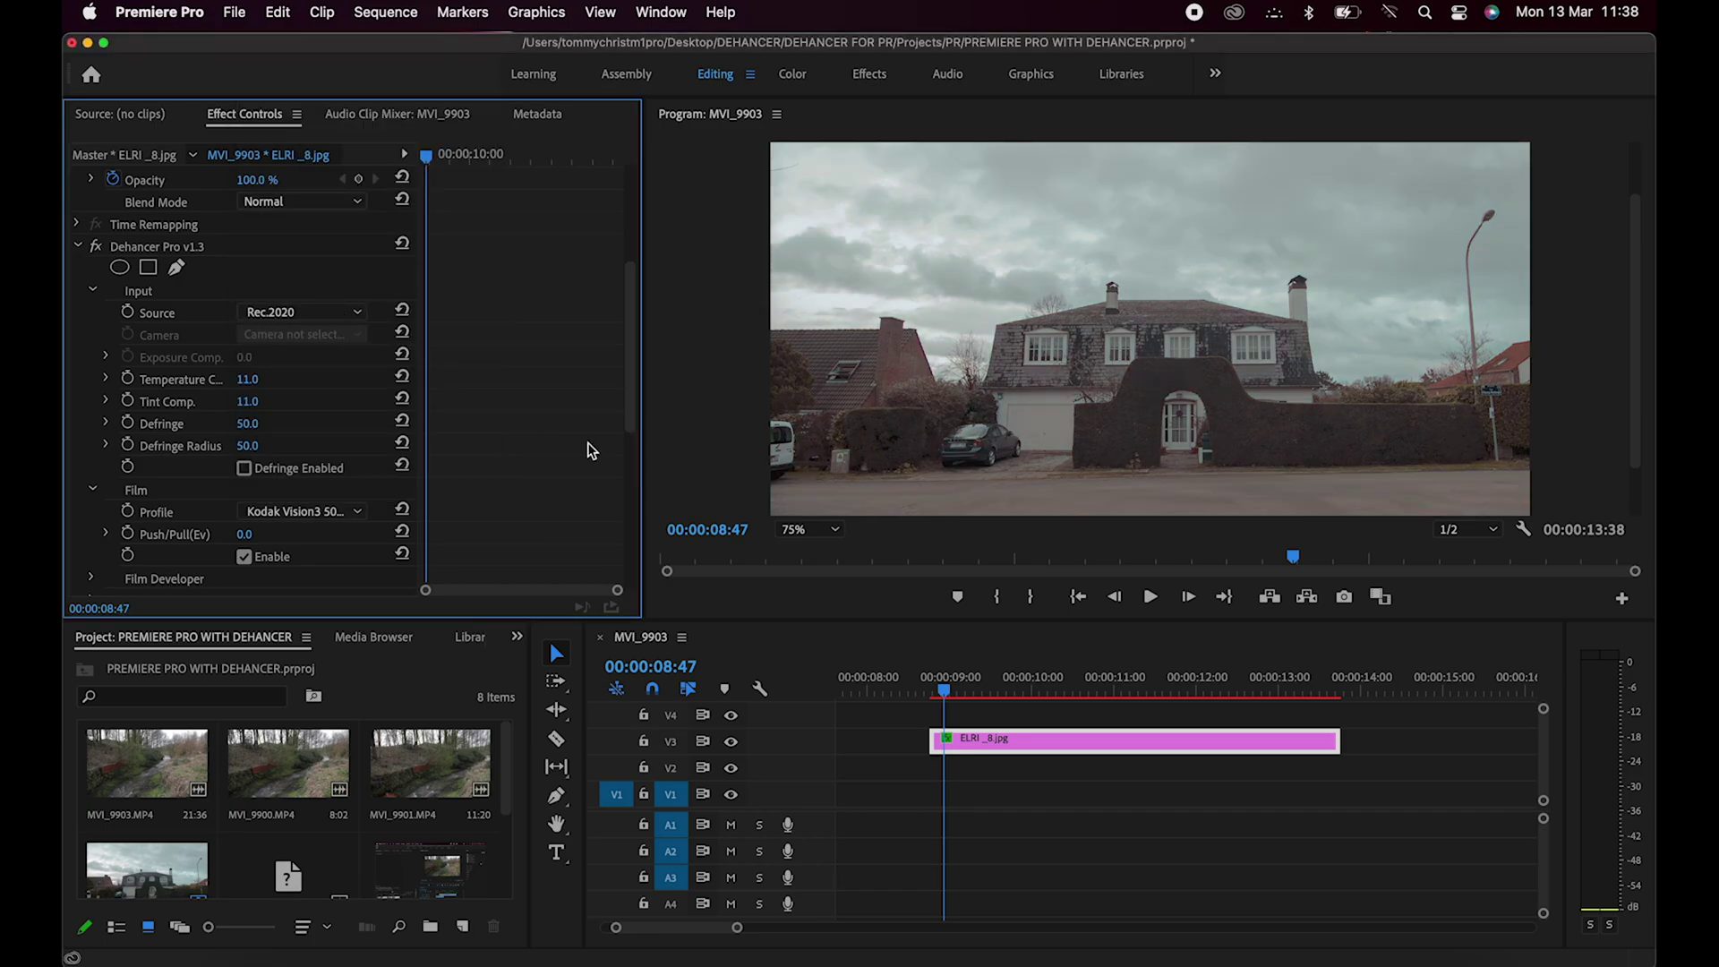
Step: Compare the Kodak Vision3 500T look with the original image by toggling the Dehancer Pro effect
left_click(96, 247)
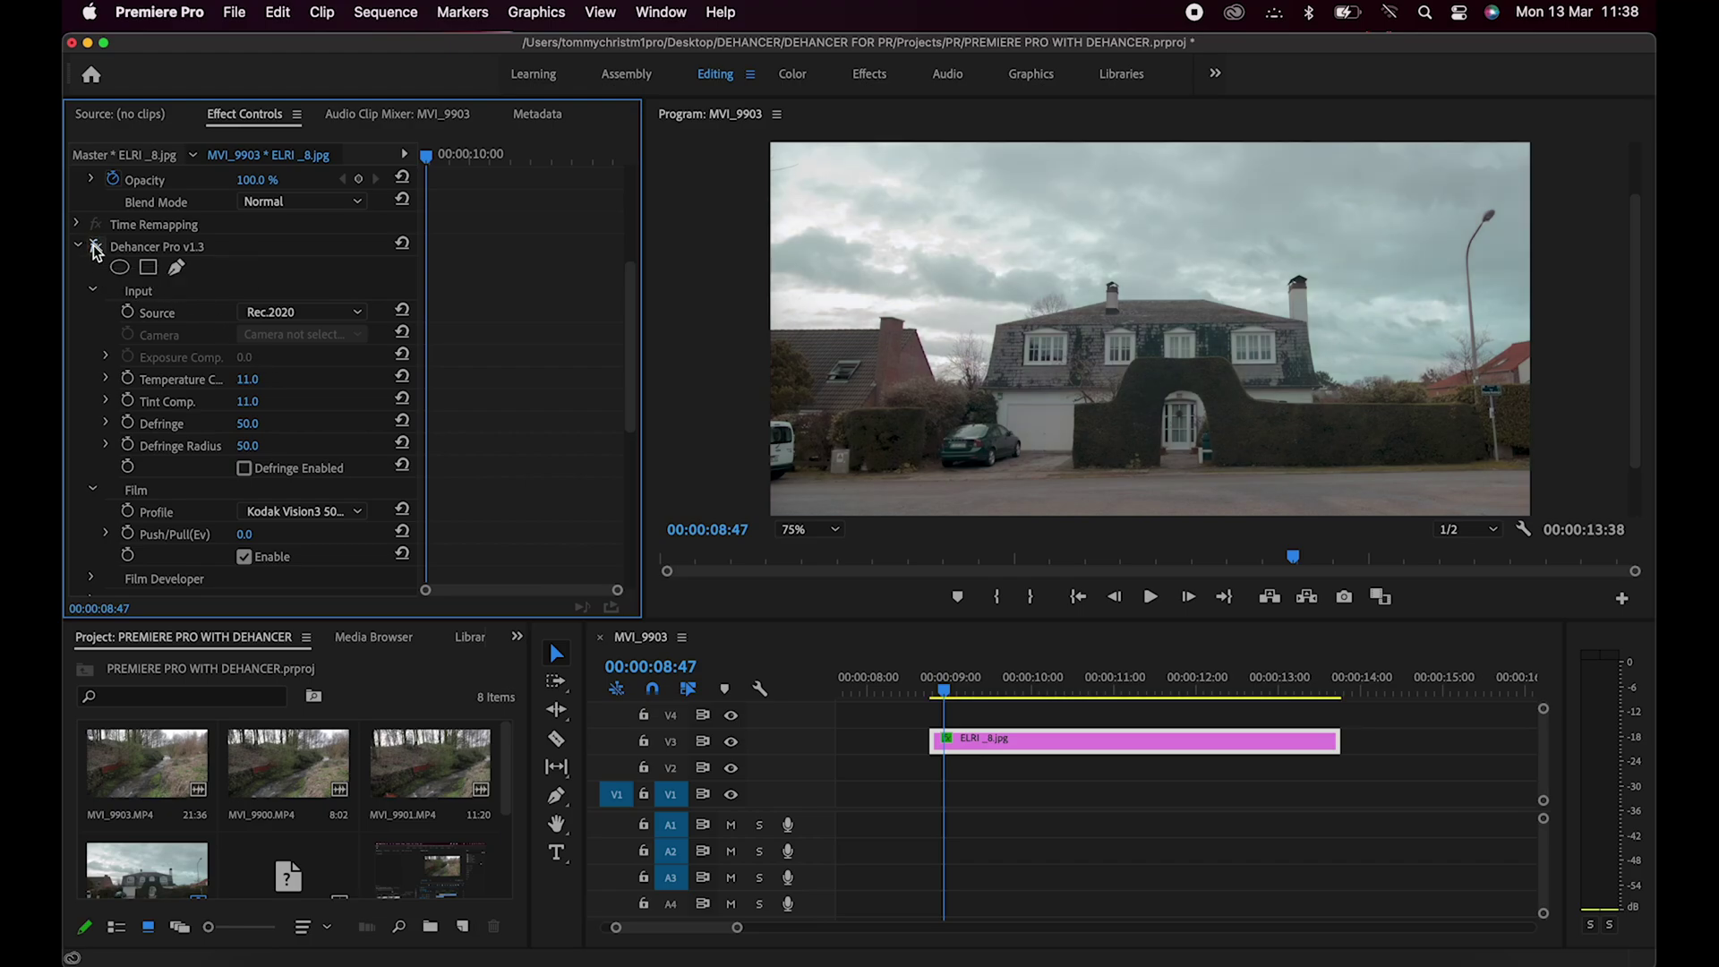
left_click(96, 247)
left_click(96, 247)
left_click(96, 247)
Step: Change the Dehancer film profile to Kodak Portra 160
left_click(301, 511)
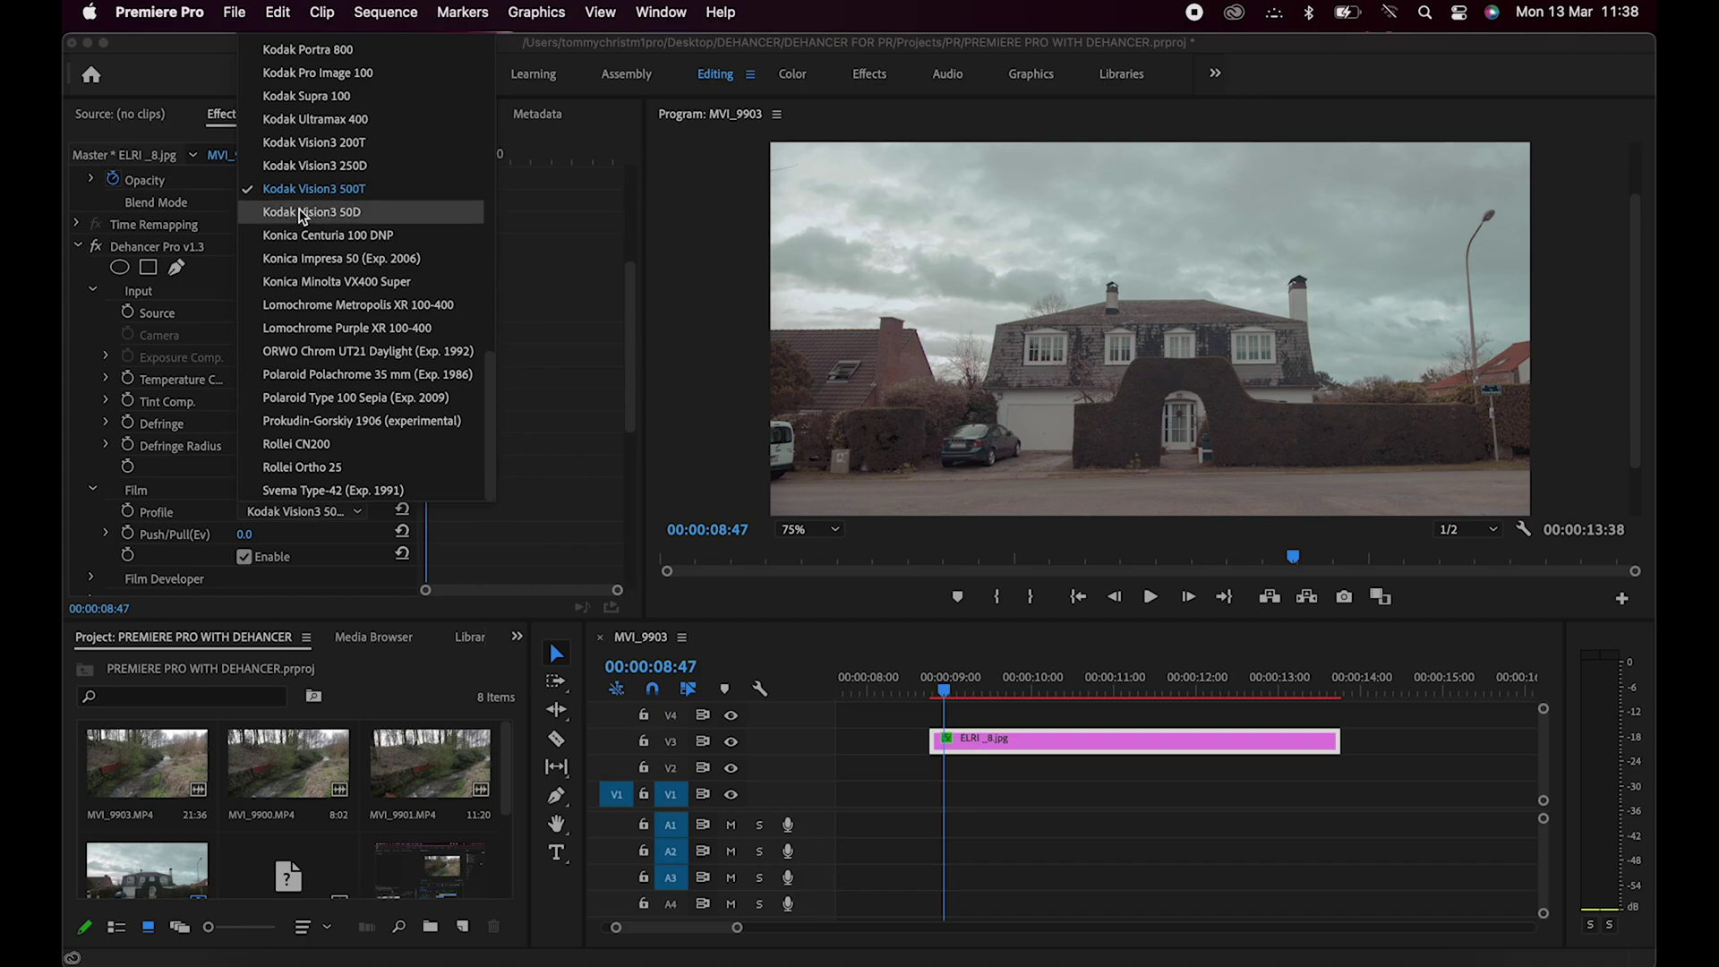
scroll(337, 180, "up", 5)
left_click(342, 94)
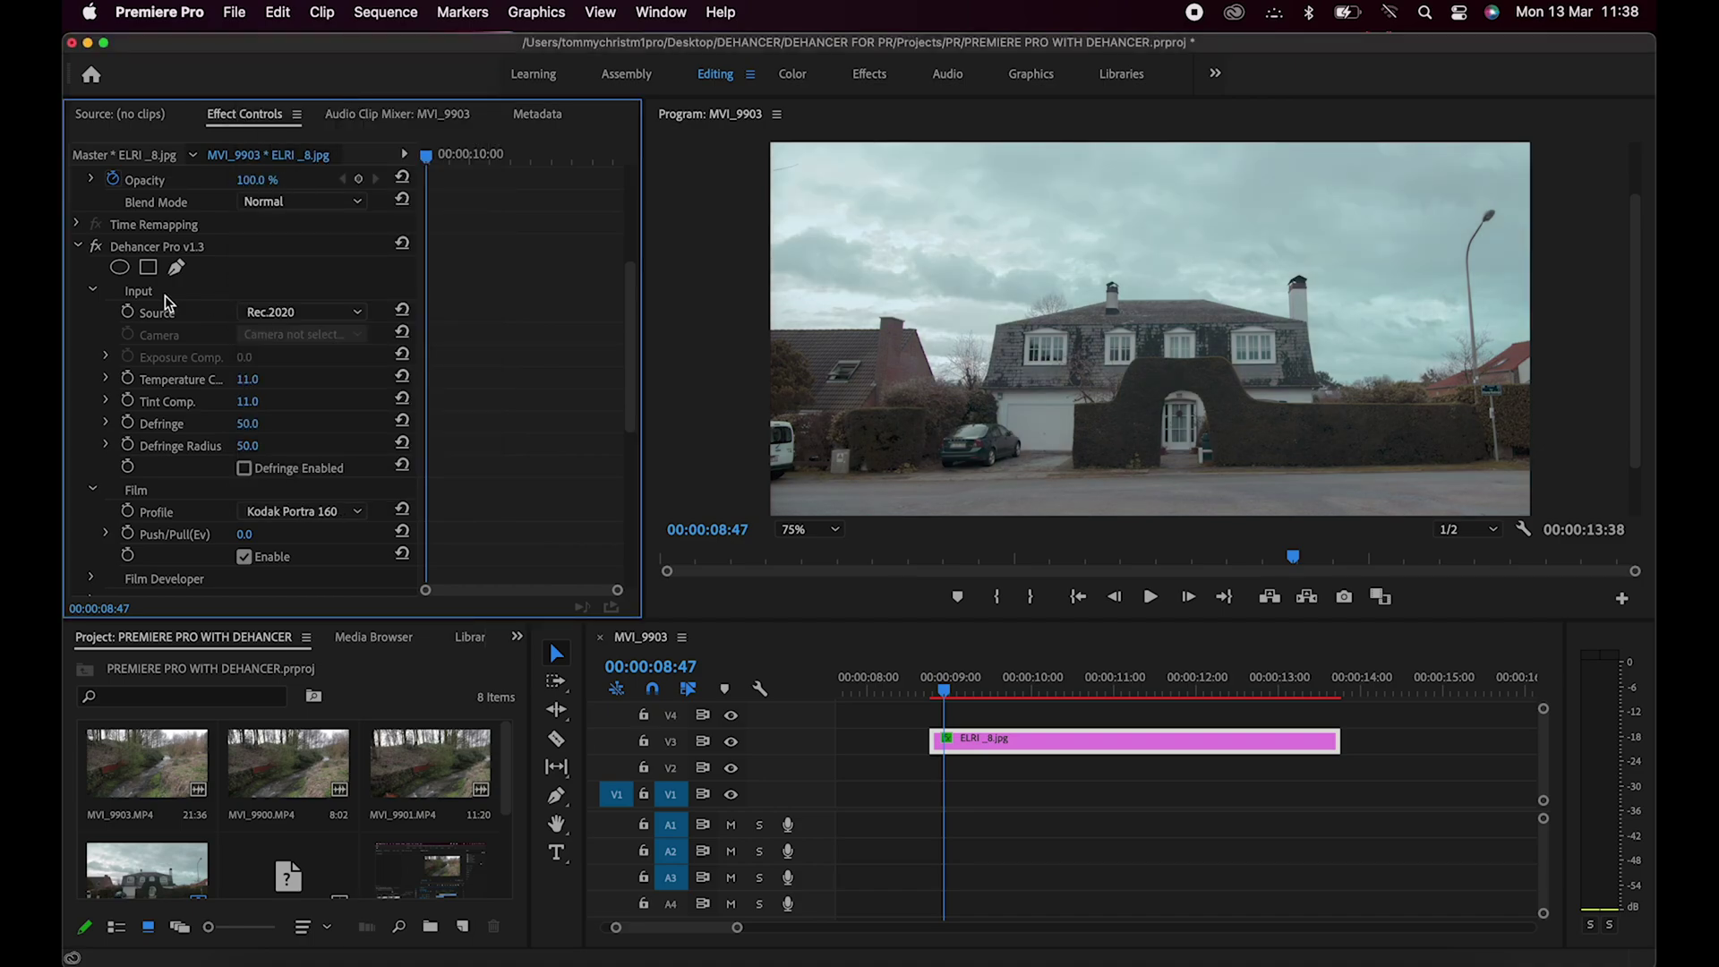
Step: Compare the Kodak Portra 160 look with the original image by toggling the Dehancer Pro effect, leaving it on
left_click(96, 247)
left_click(95, 247)
left_click(96, 247)
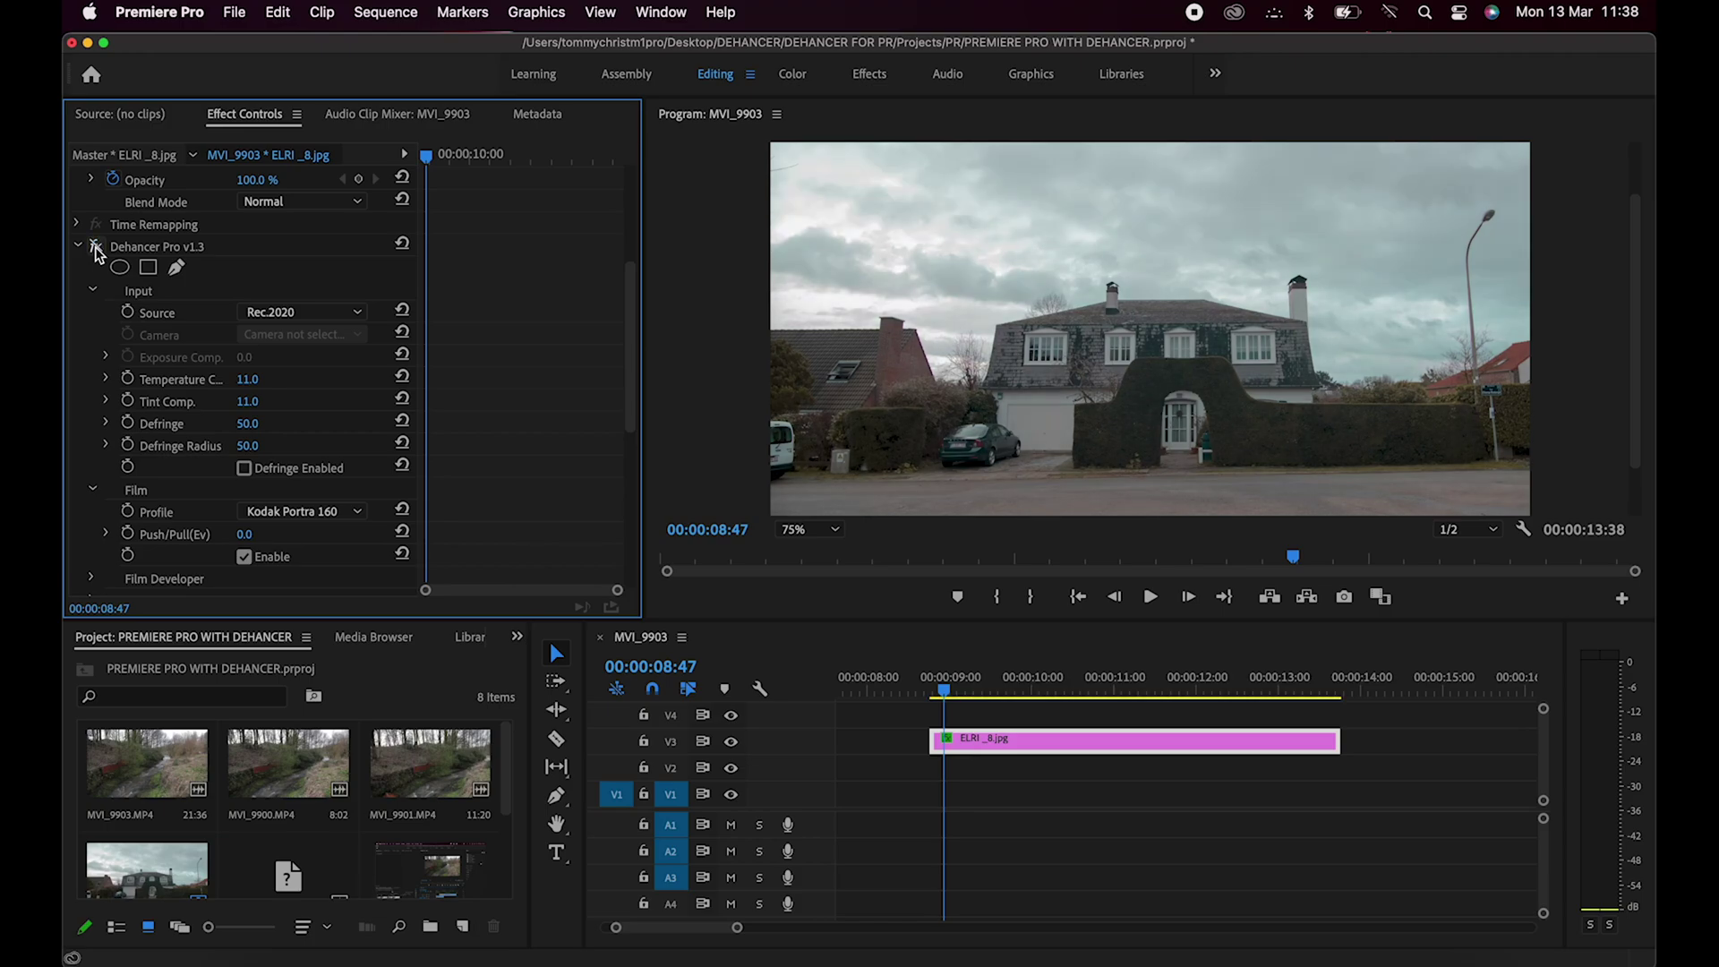
left_click(96, 247)
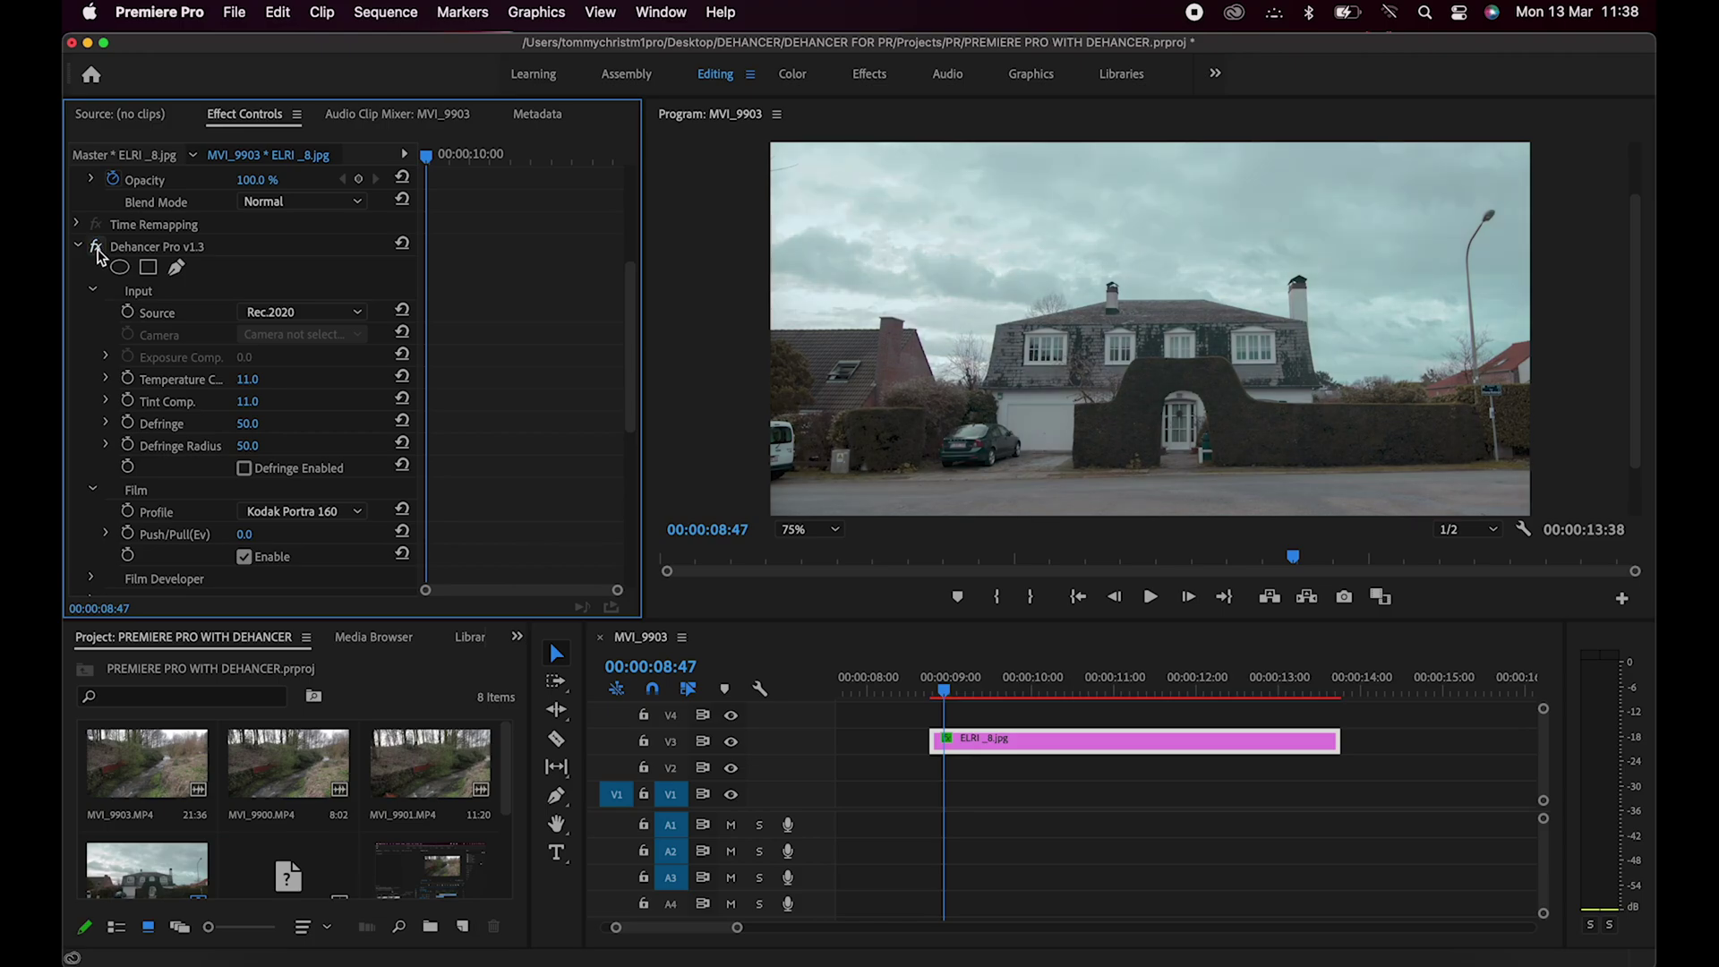
Step: Compare the Kodak Portra 160 look with the original again, and try the Konica Centuria 100 DNP film profile
left_click(97, 249)
left_click(97, 249)
left_click(303, 512)
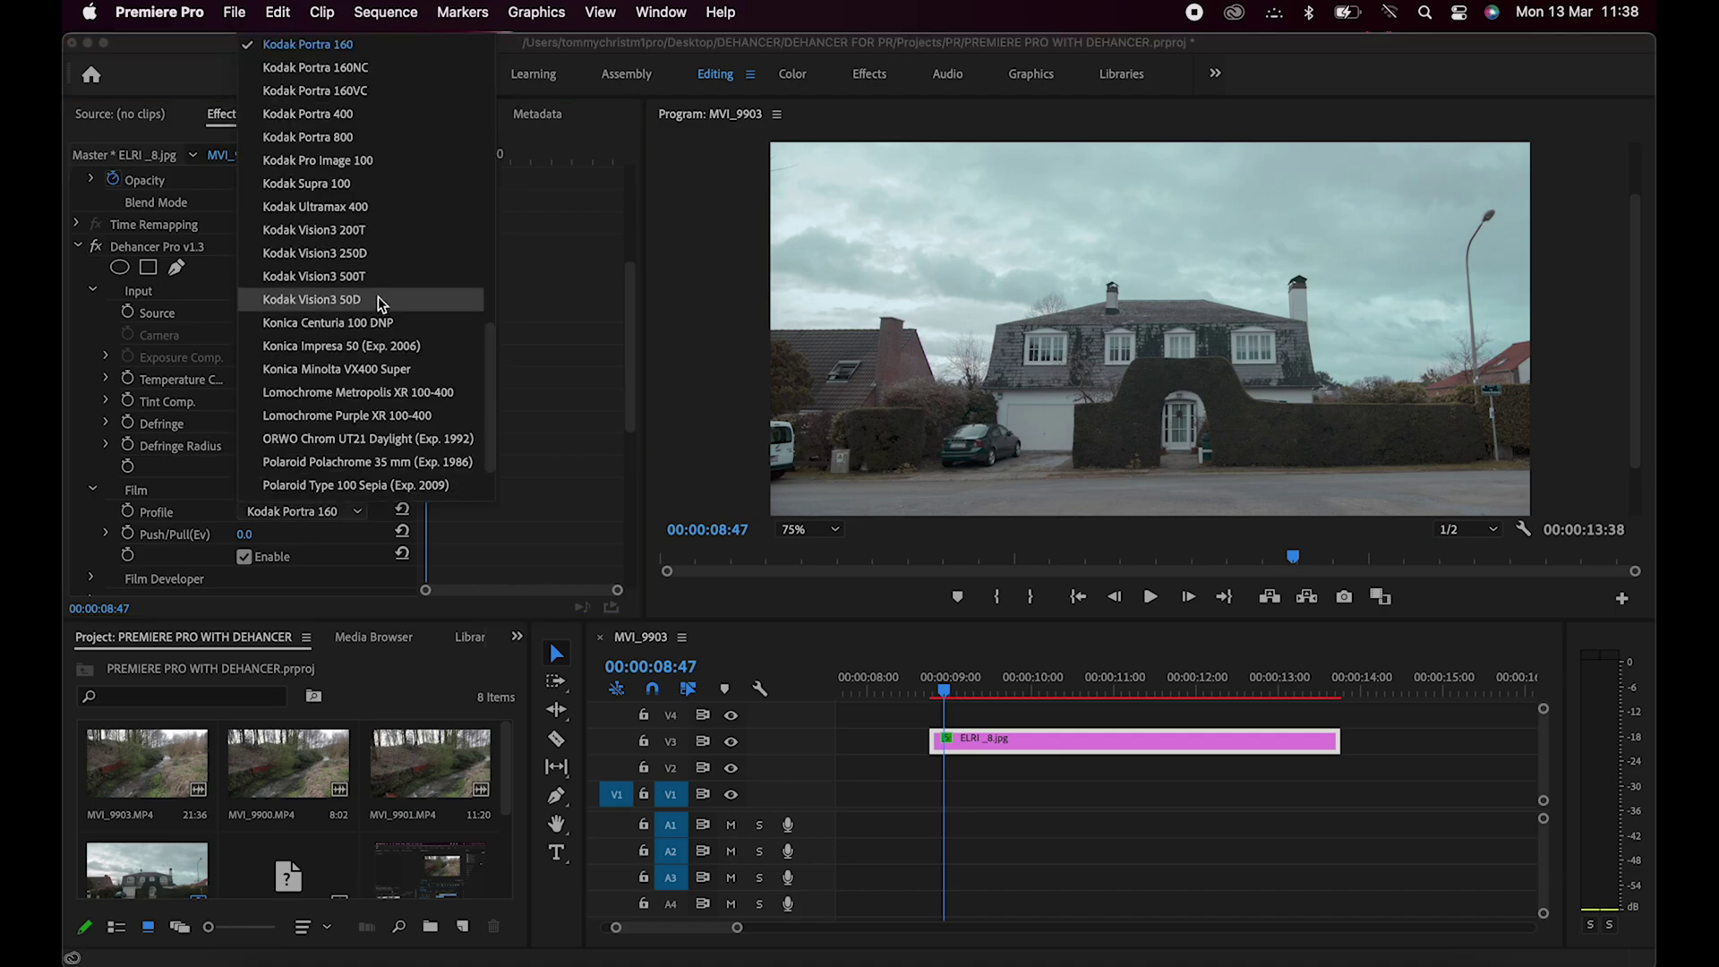
left_click(374, 322)
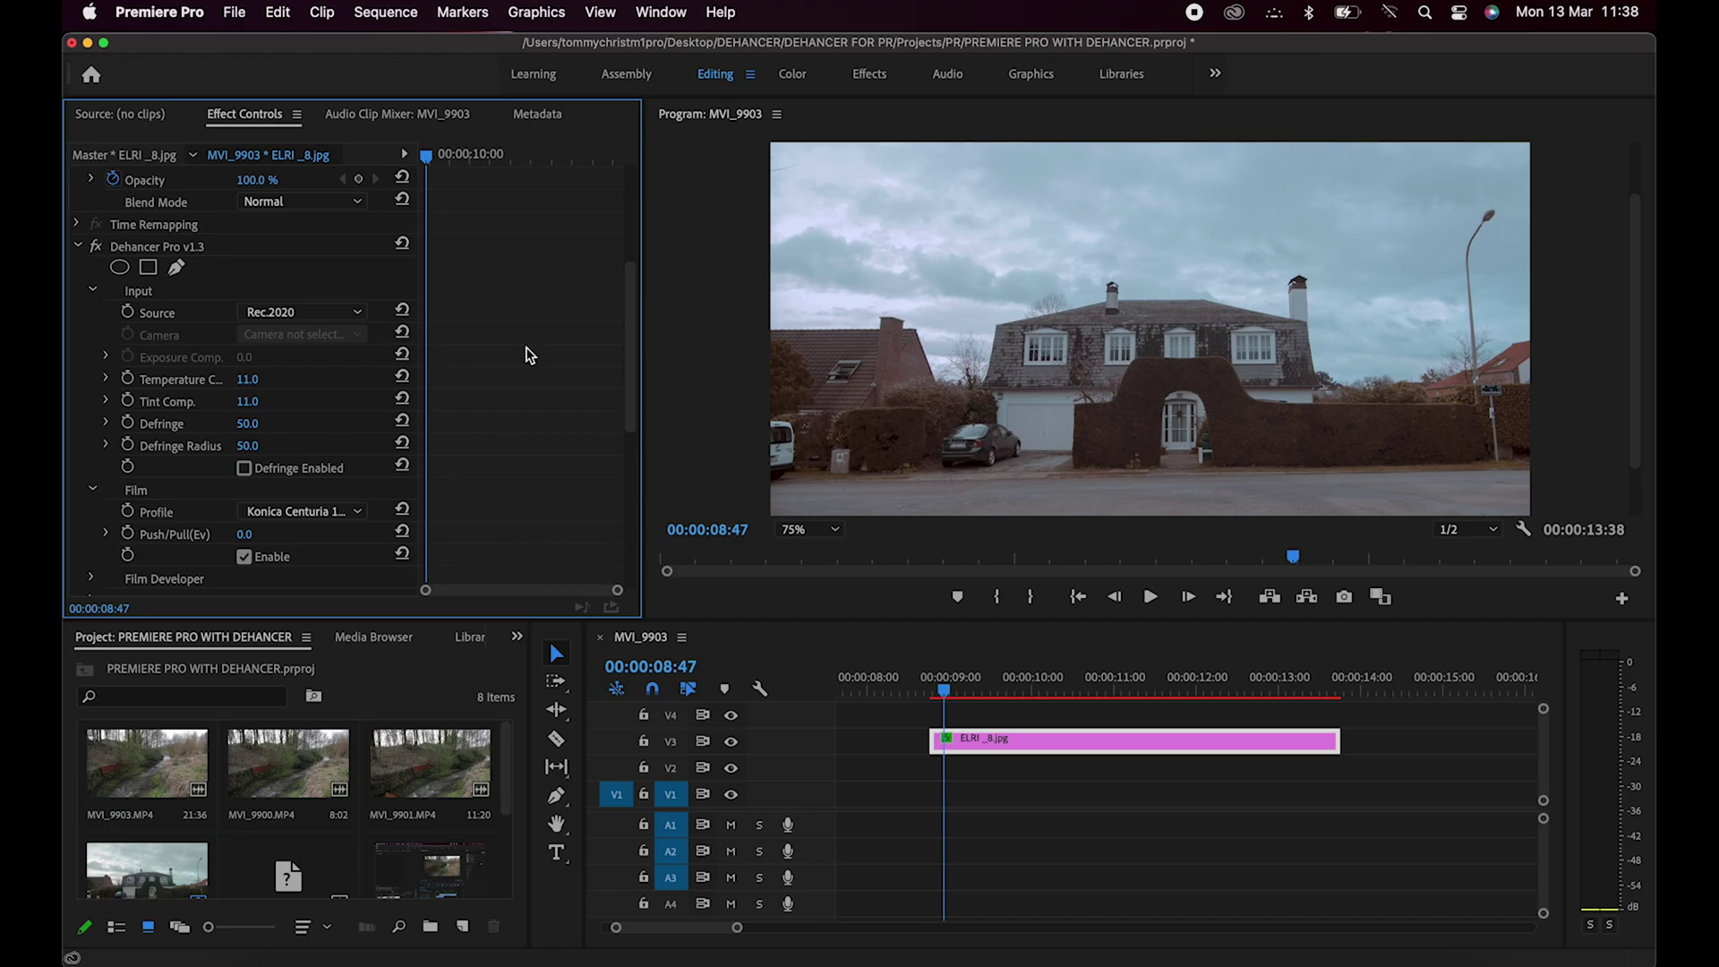
Step: Examine the Film Developer settings, including Contrast Boost and Gamma Correction, then collapse the Film Developer and Film sections
scroll(210, 452, "down", 4)
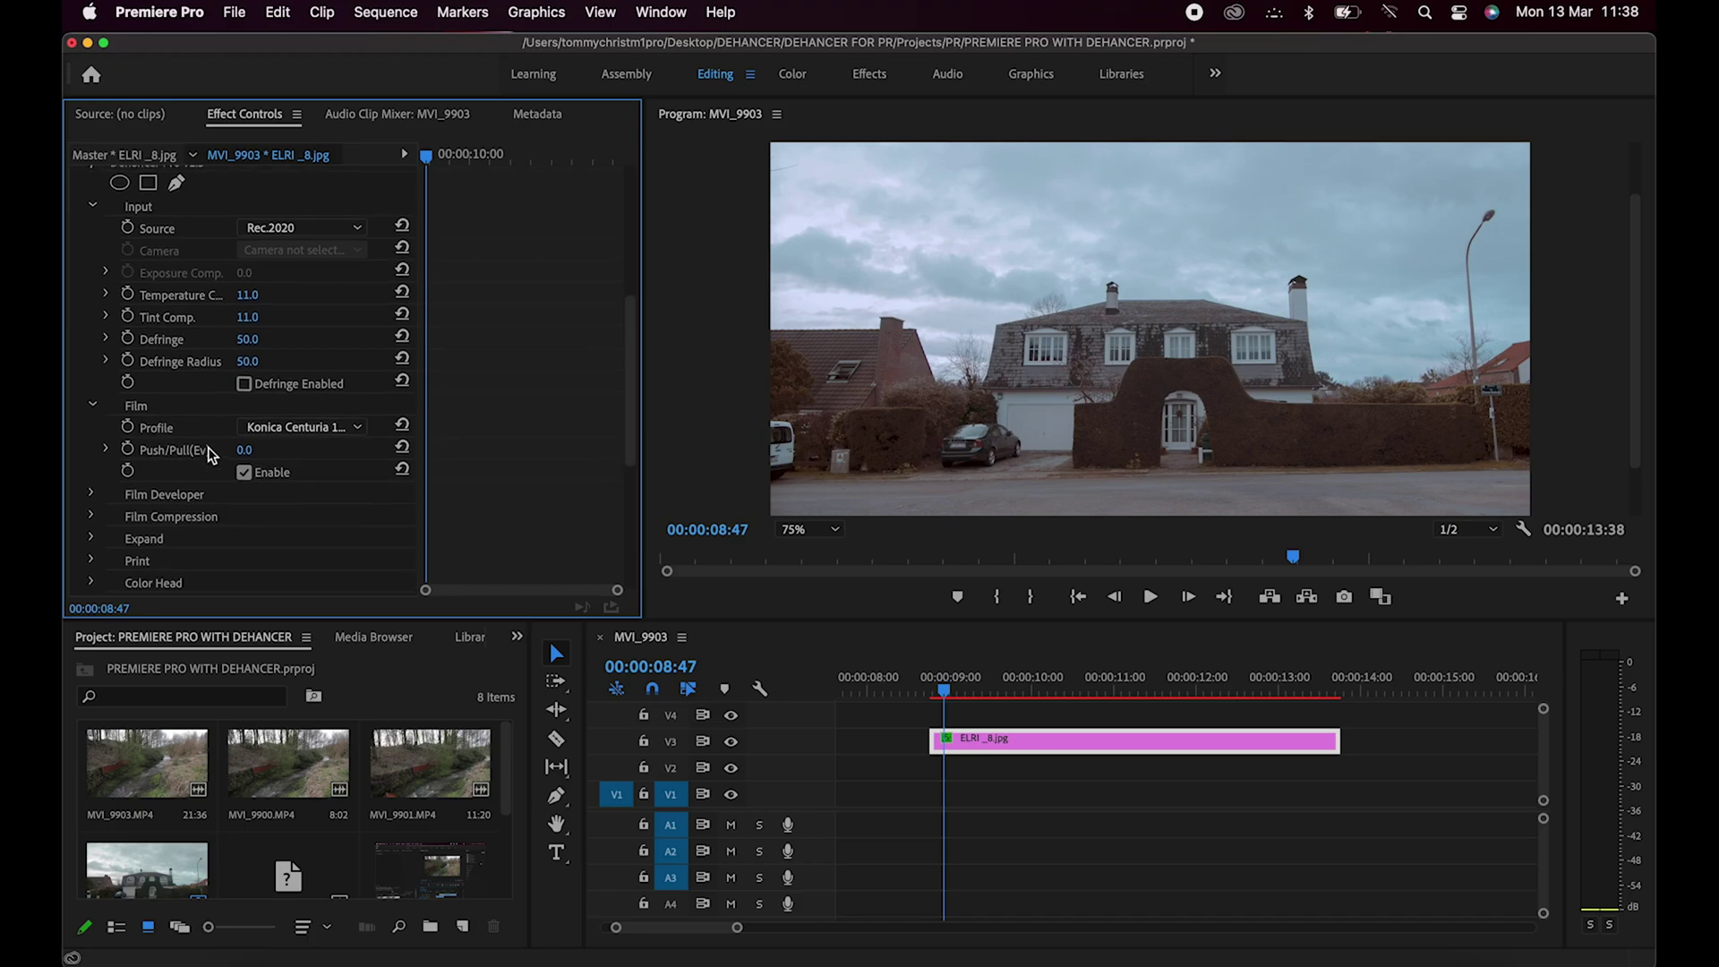
left_click(94, 432)
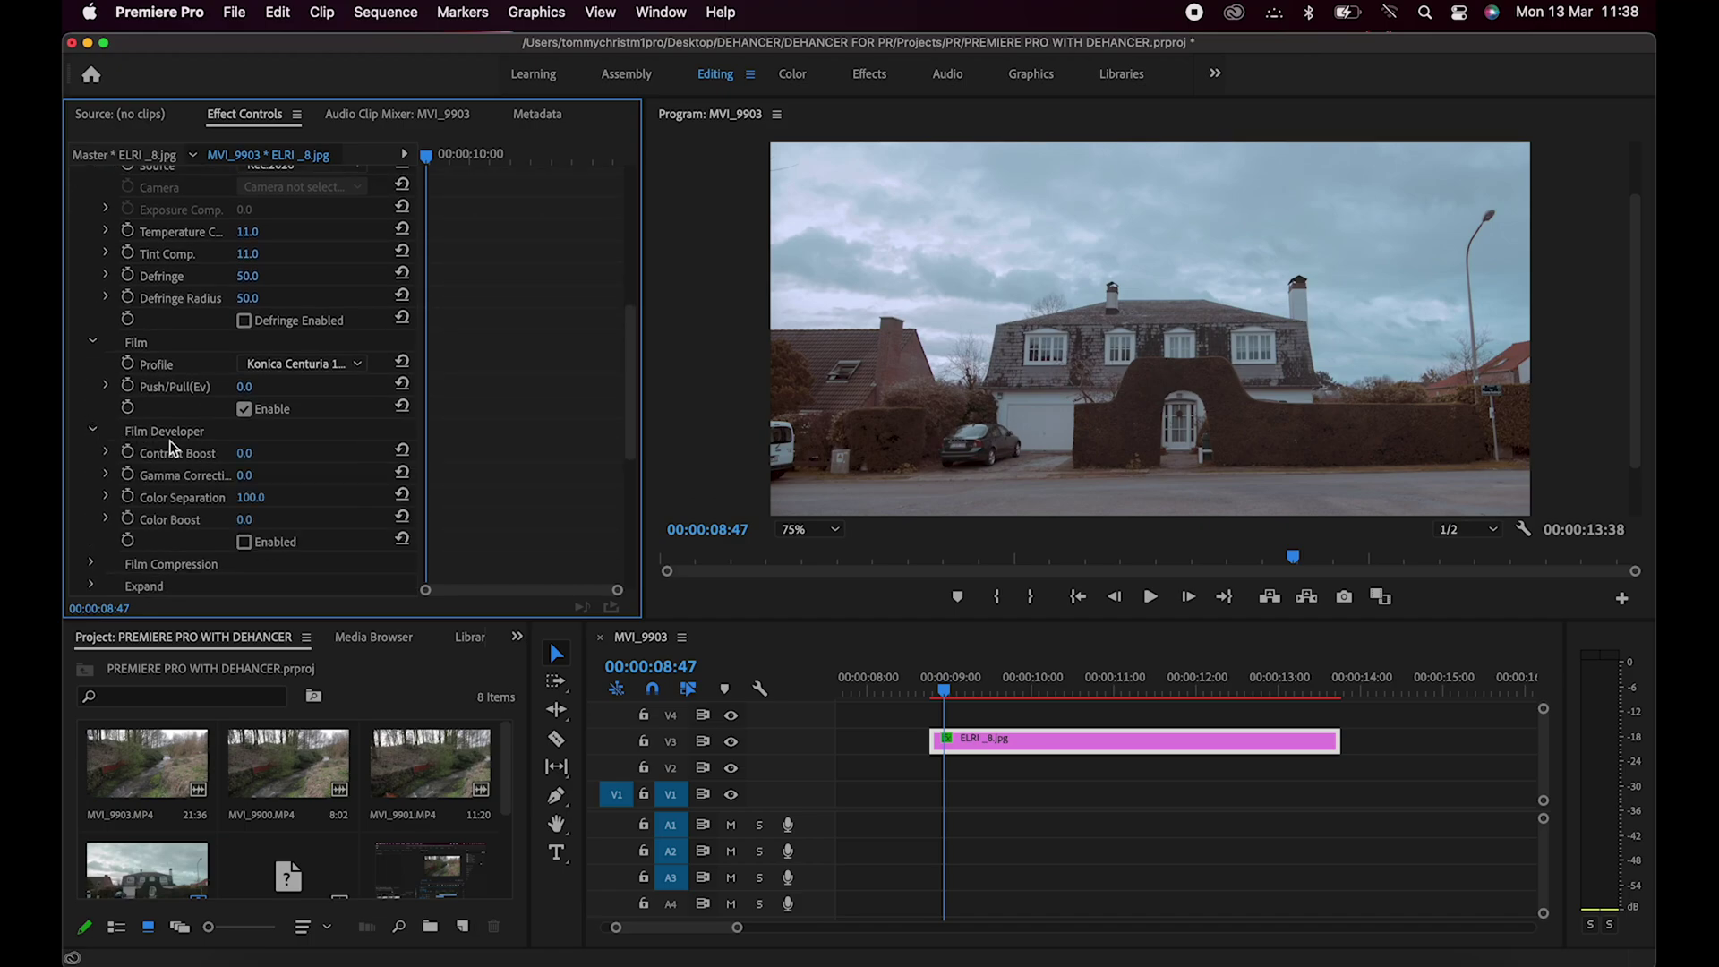
left_click_drag(247, 453, 254, 453)
left_click_drag(245, 475, 253, 476)
left_click(92, 431)
left_click(91, 343)
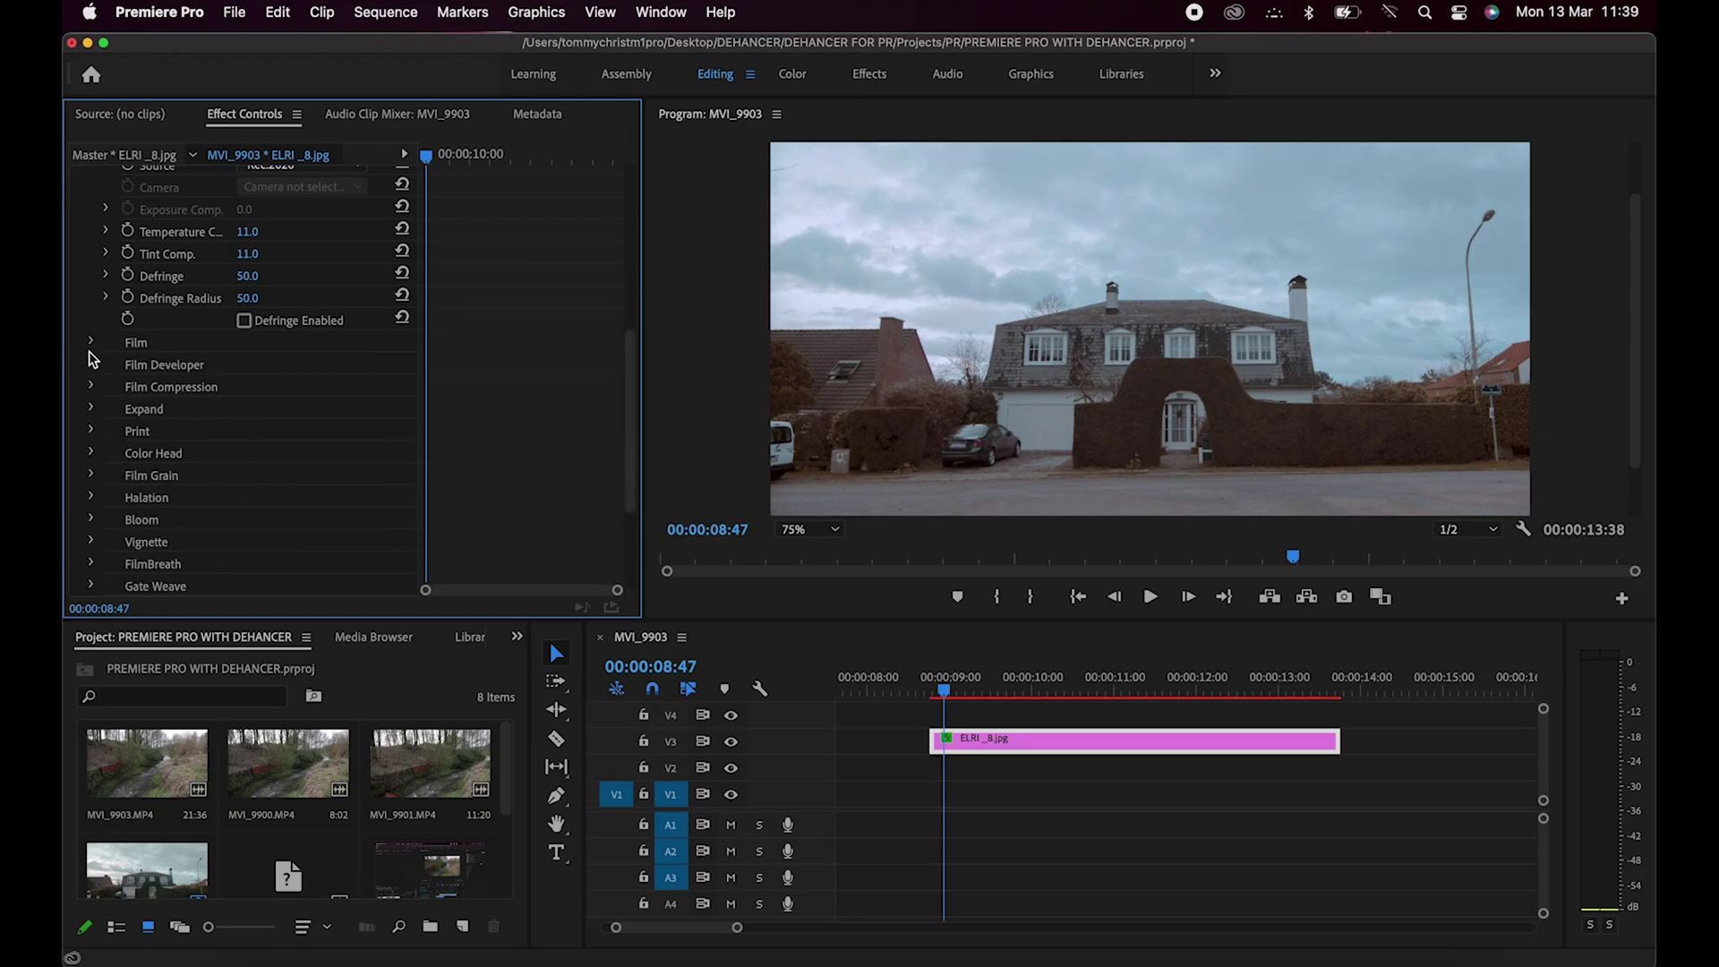
Step: Examine the Film Compression settings, including Impact and White Point, and collapse the section
left_click(91, 387)
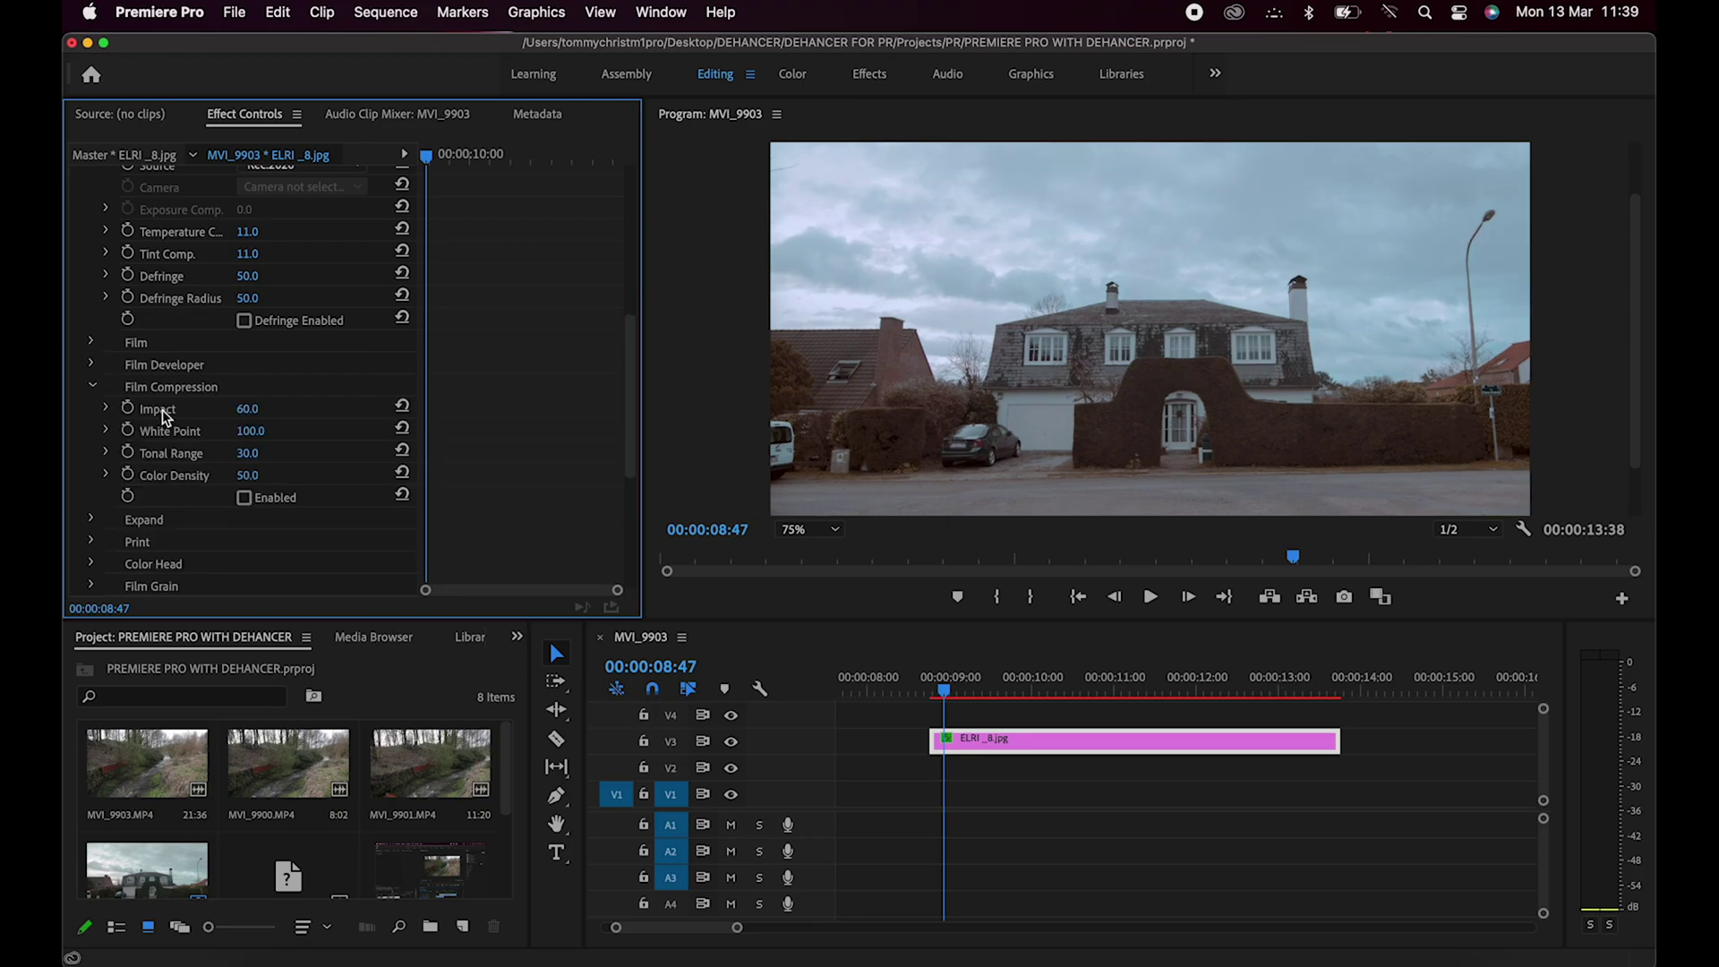
left_click_drag(254, 417, 269, 417)
left_click_drag(251, 430, 232, 430)
left_click(91, 388)
Step: Expand the Bloom settings and preview the clip with Bloom enabled, then disable it again
scroll(170, 448, "down", 2)
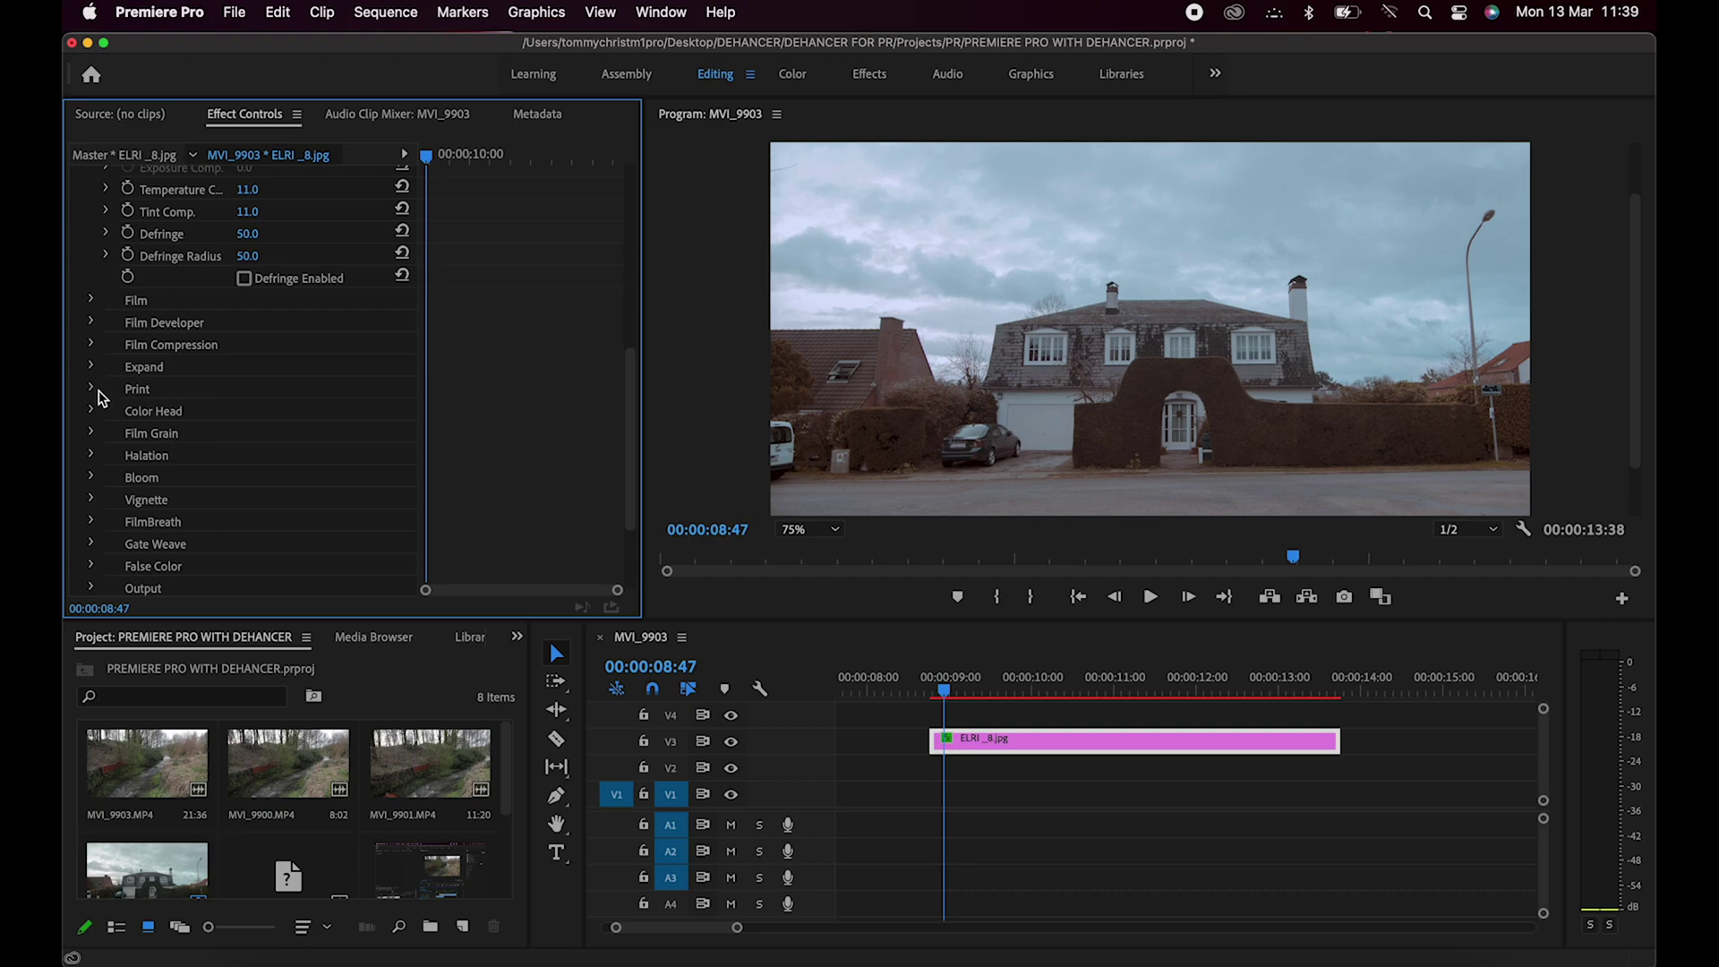
left_click(92, 477)
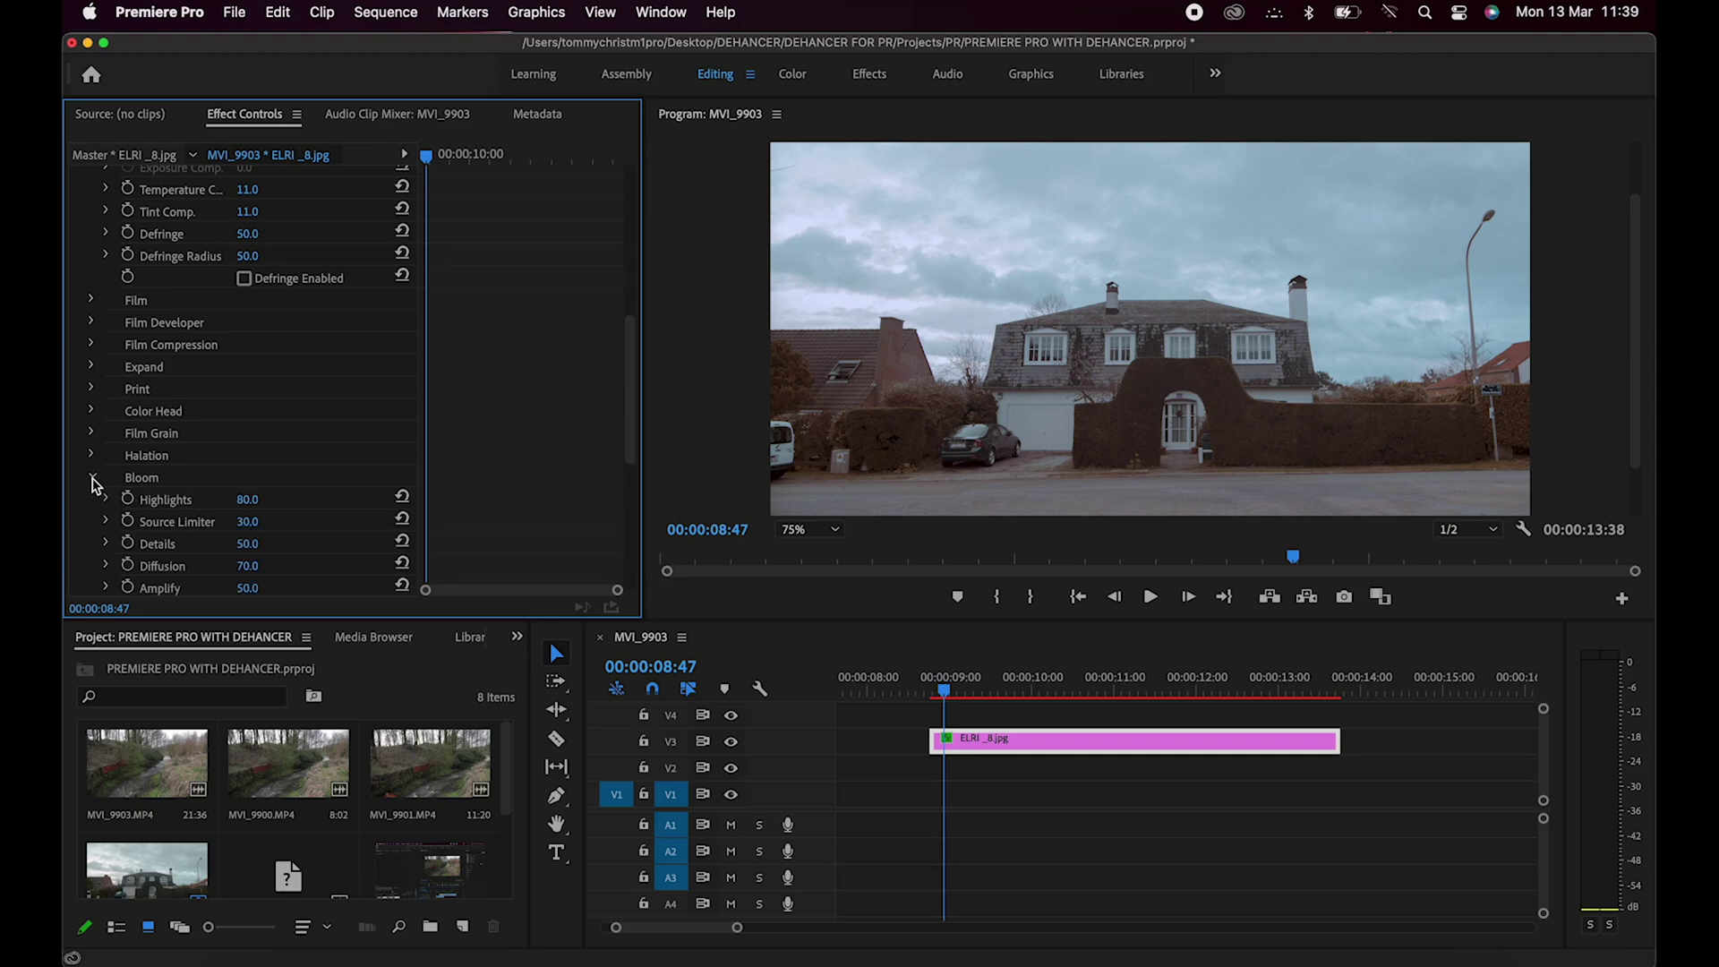
scroll(183, 510, "down", 3)
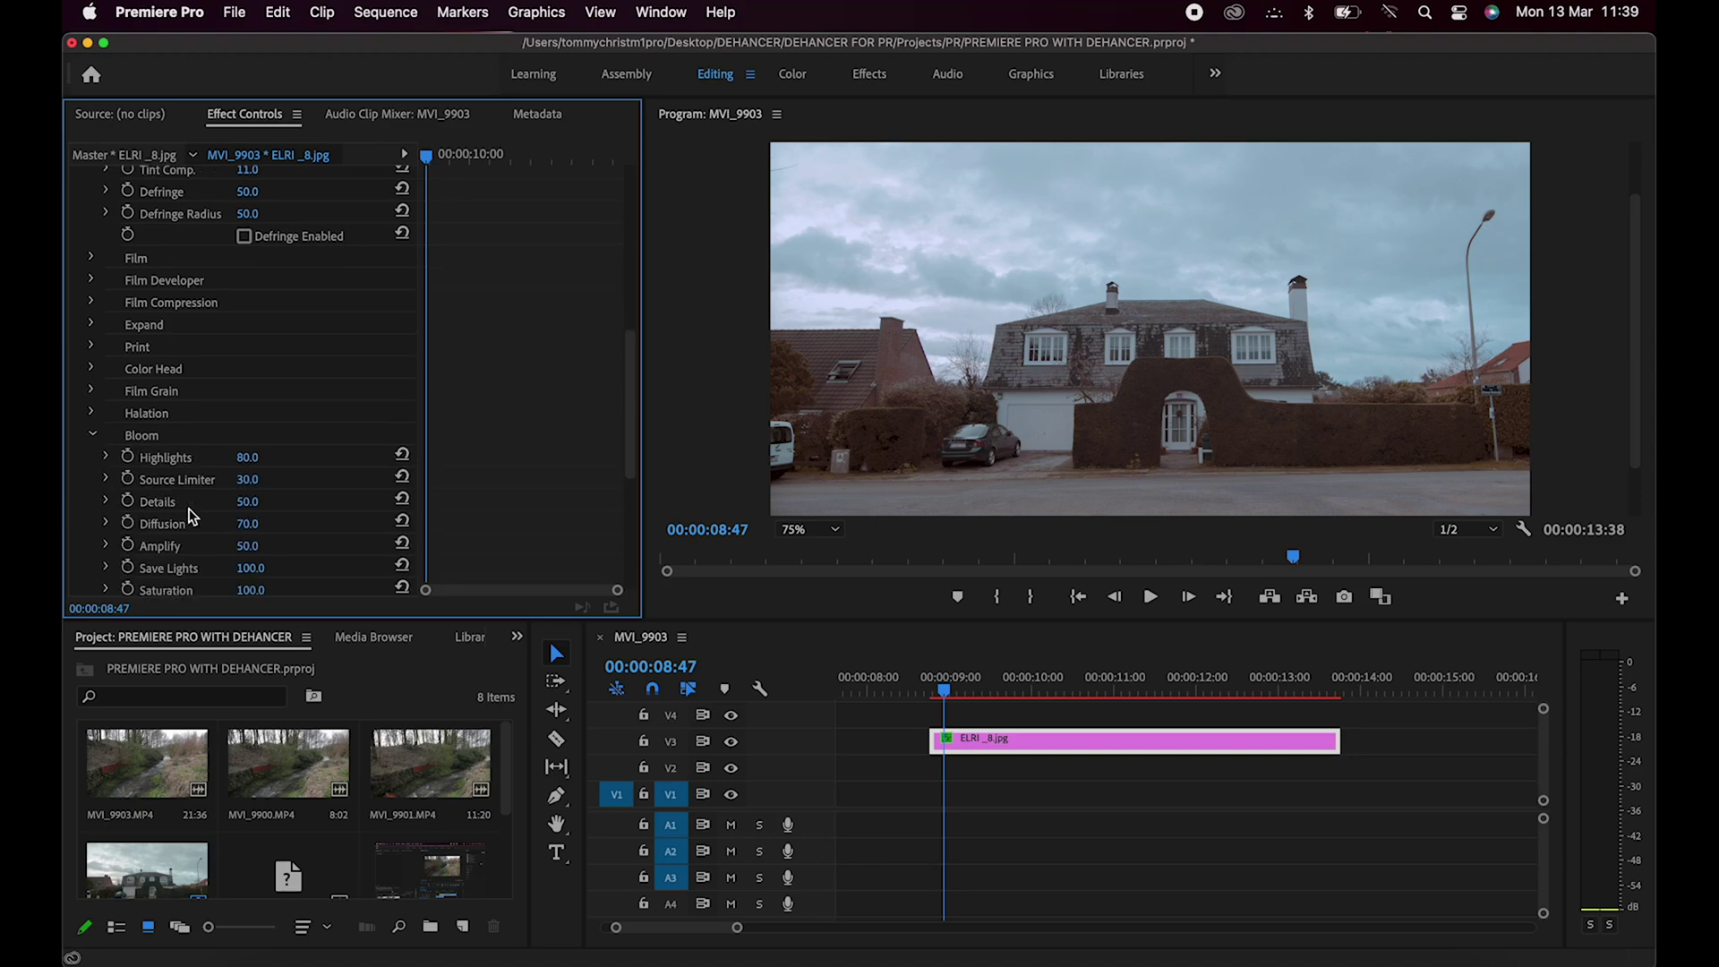
left_click(244, 572)
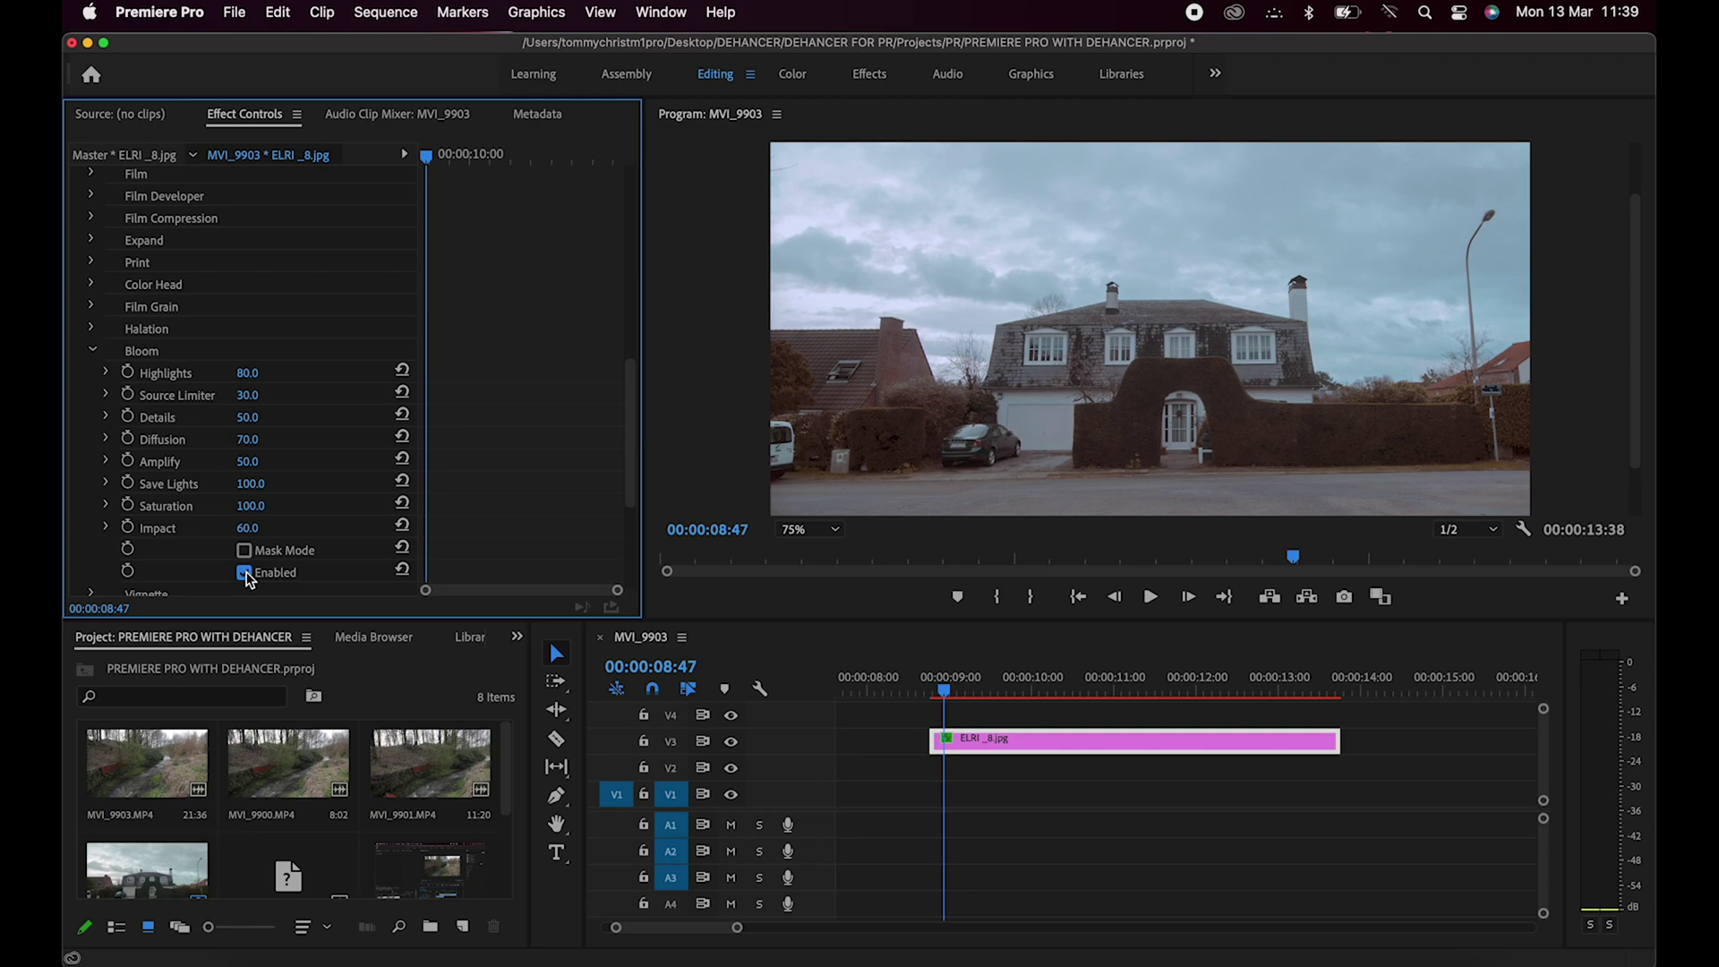
left_click(244, 573)
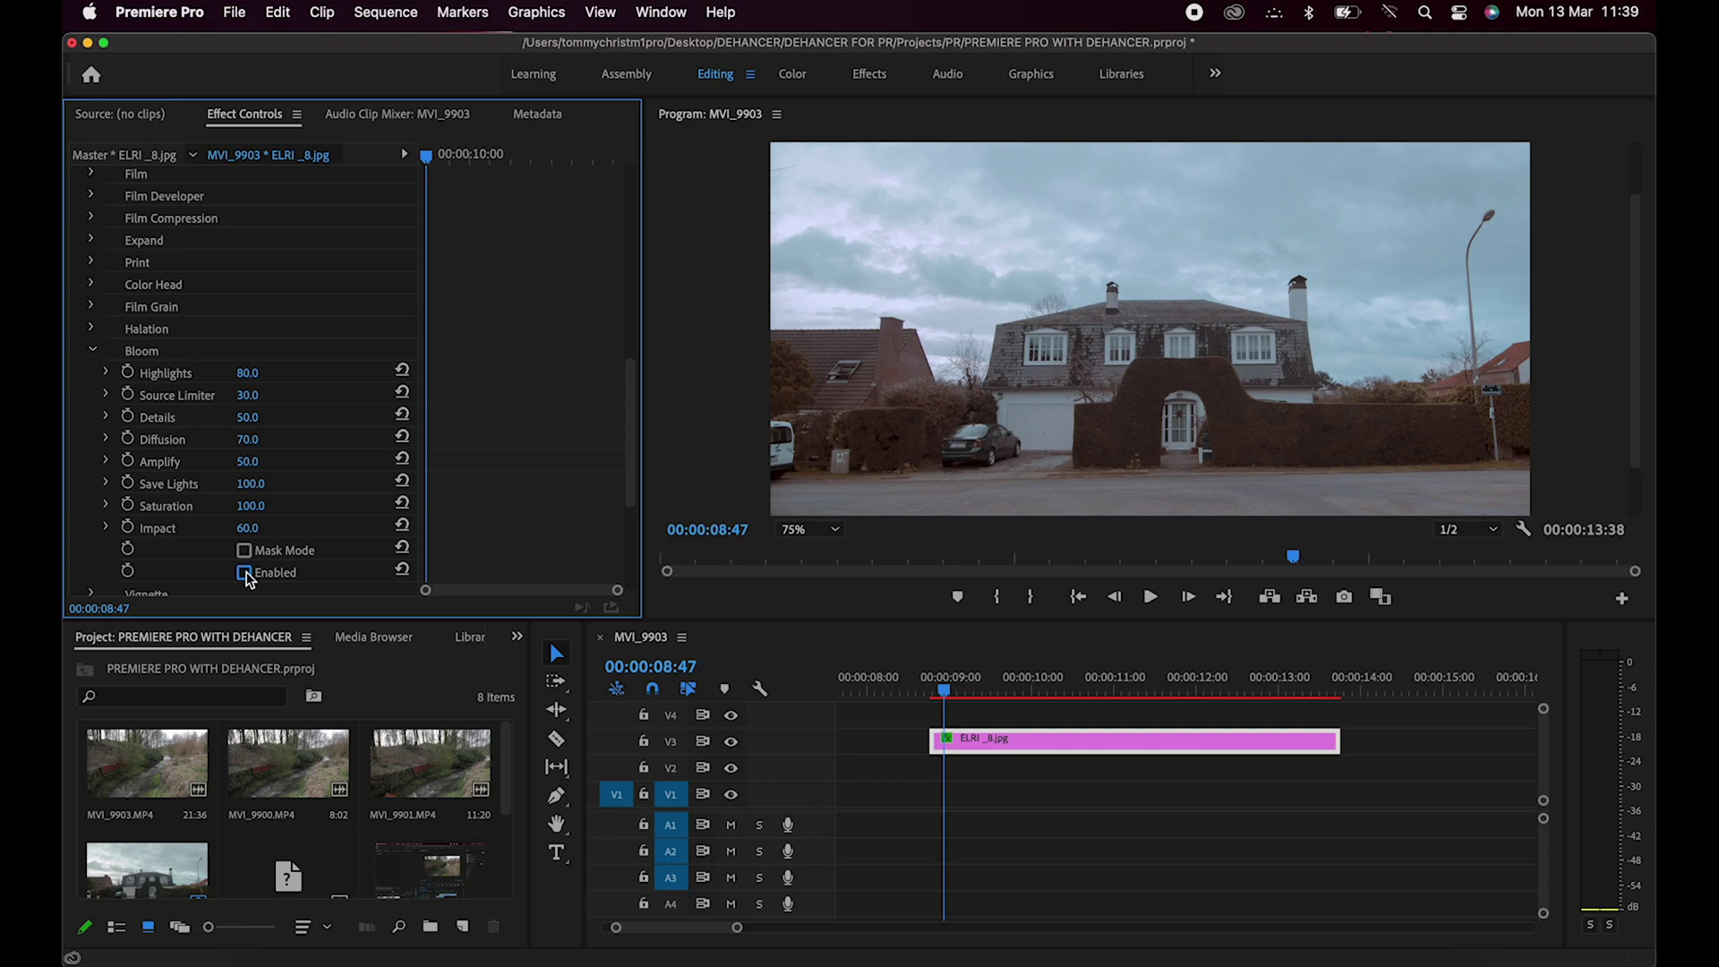
Step: Compare the clip with Bloom on and off at 150% preview zoom, then return to 75% and collapse the Bloom section
left_click(823, 530)
left_click(813, 694)
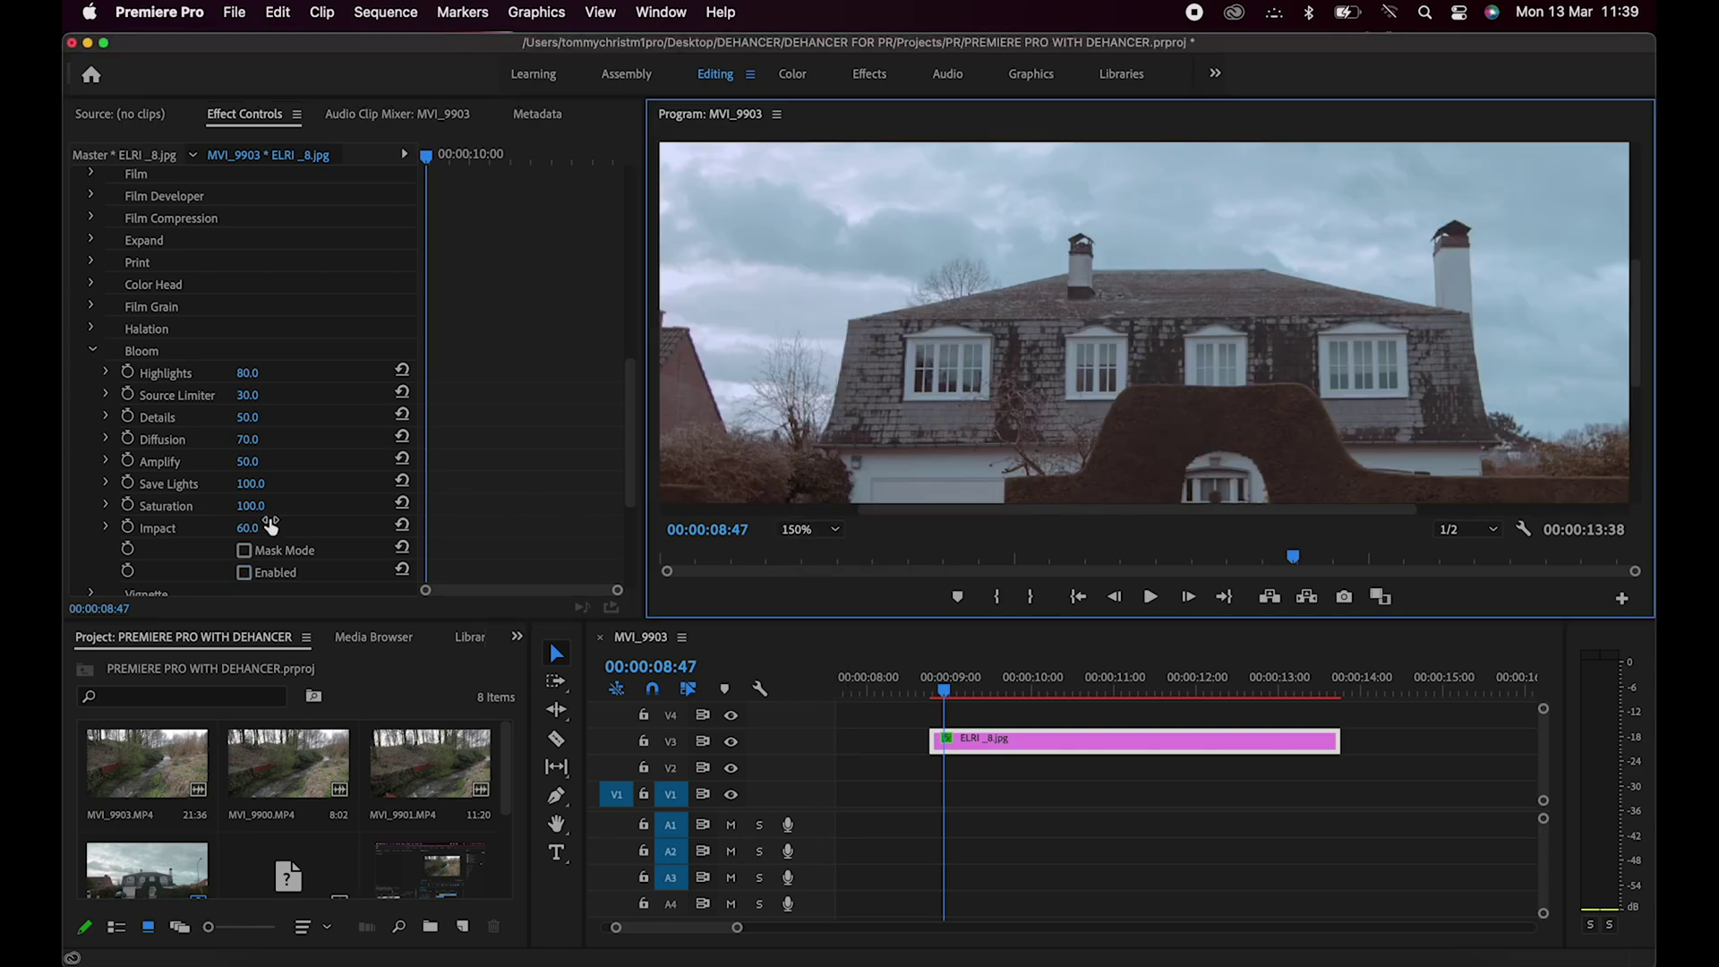
left_click(245, 573)
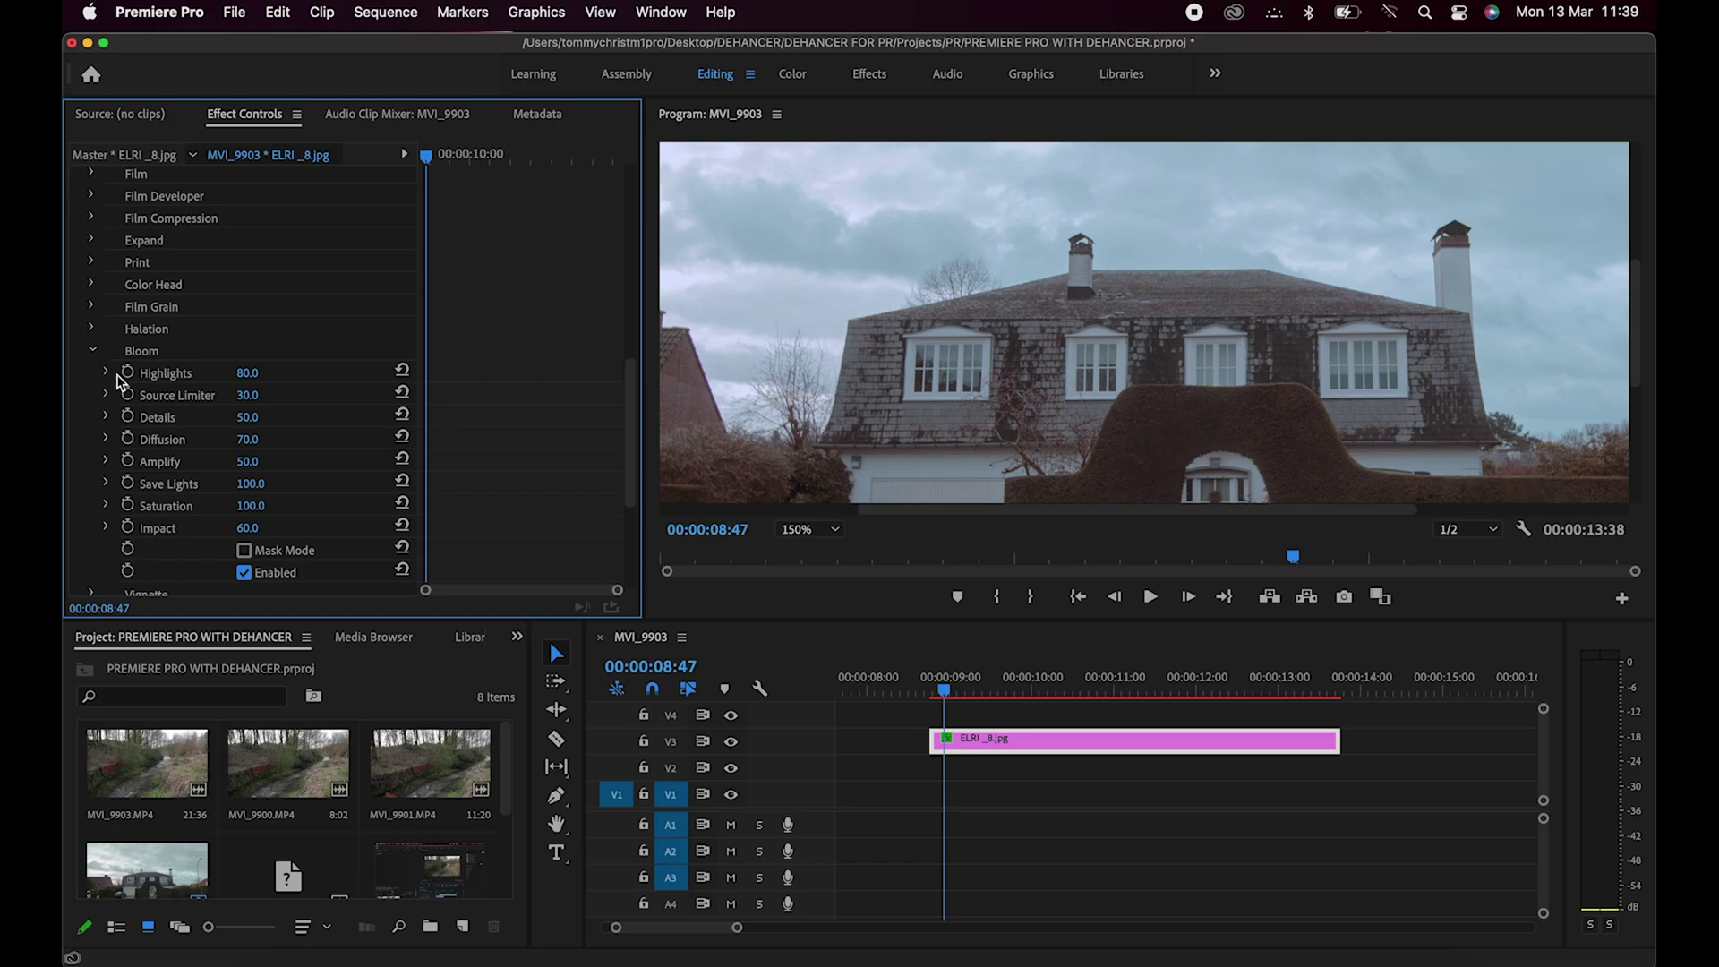
left_click(243, 572)
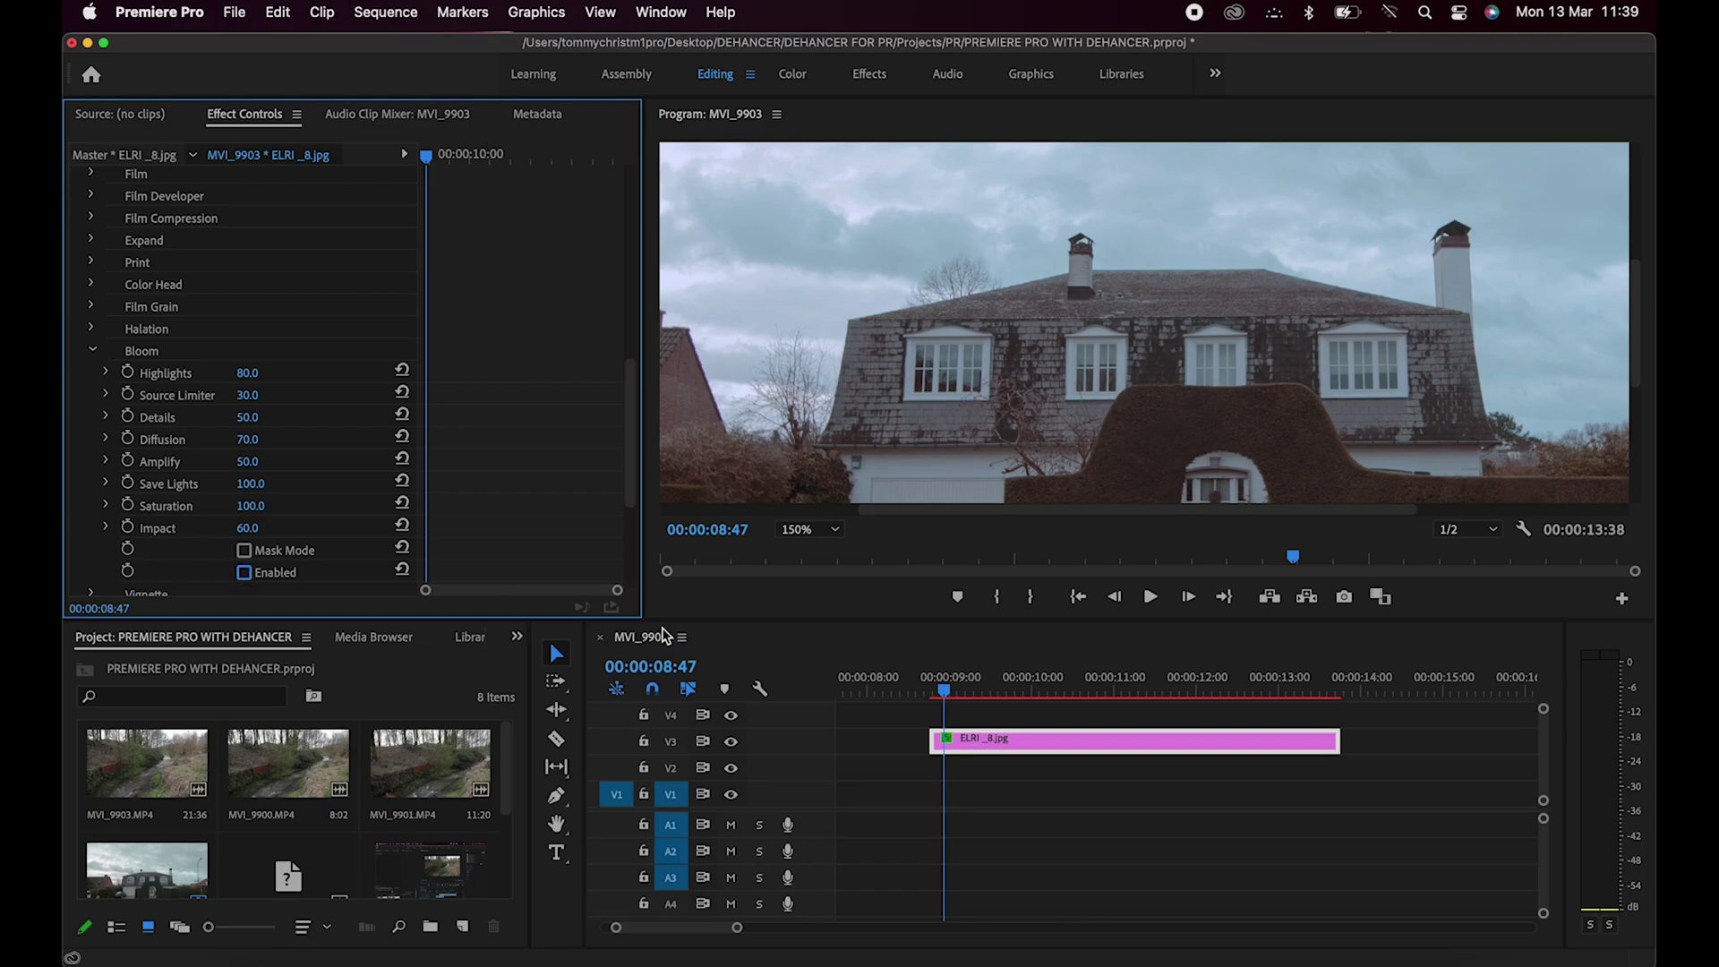
left_click(809, 529)
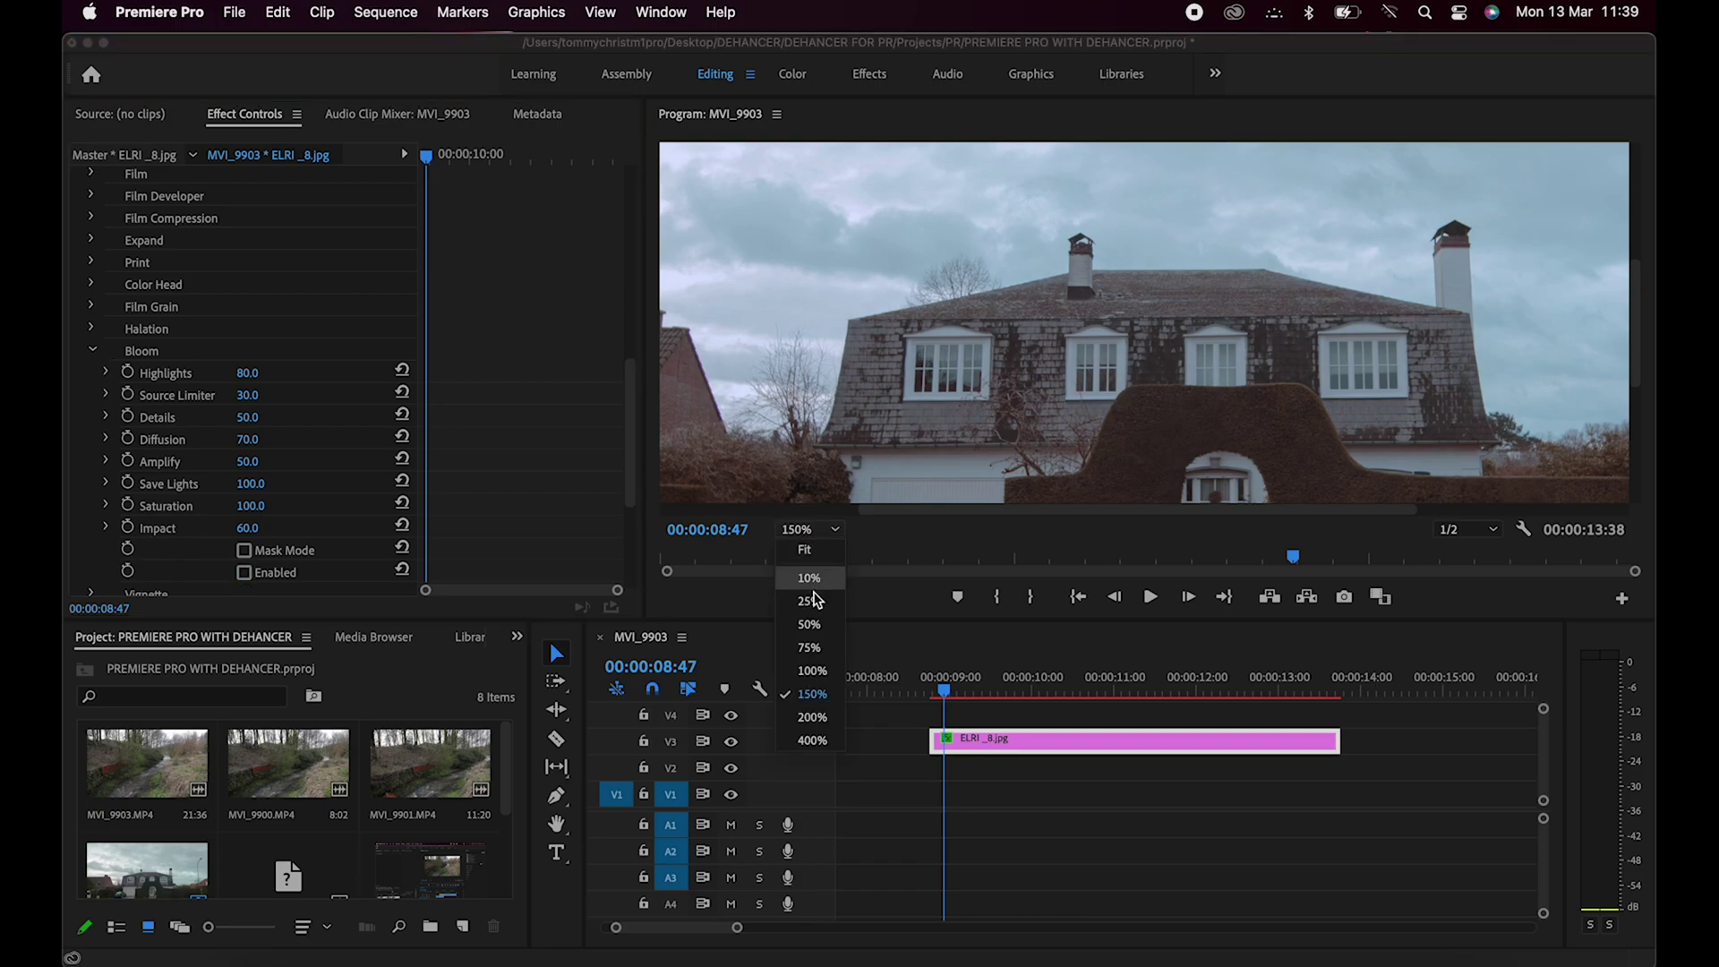
left_click(809, 647)
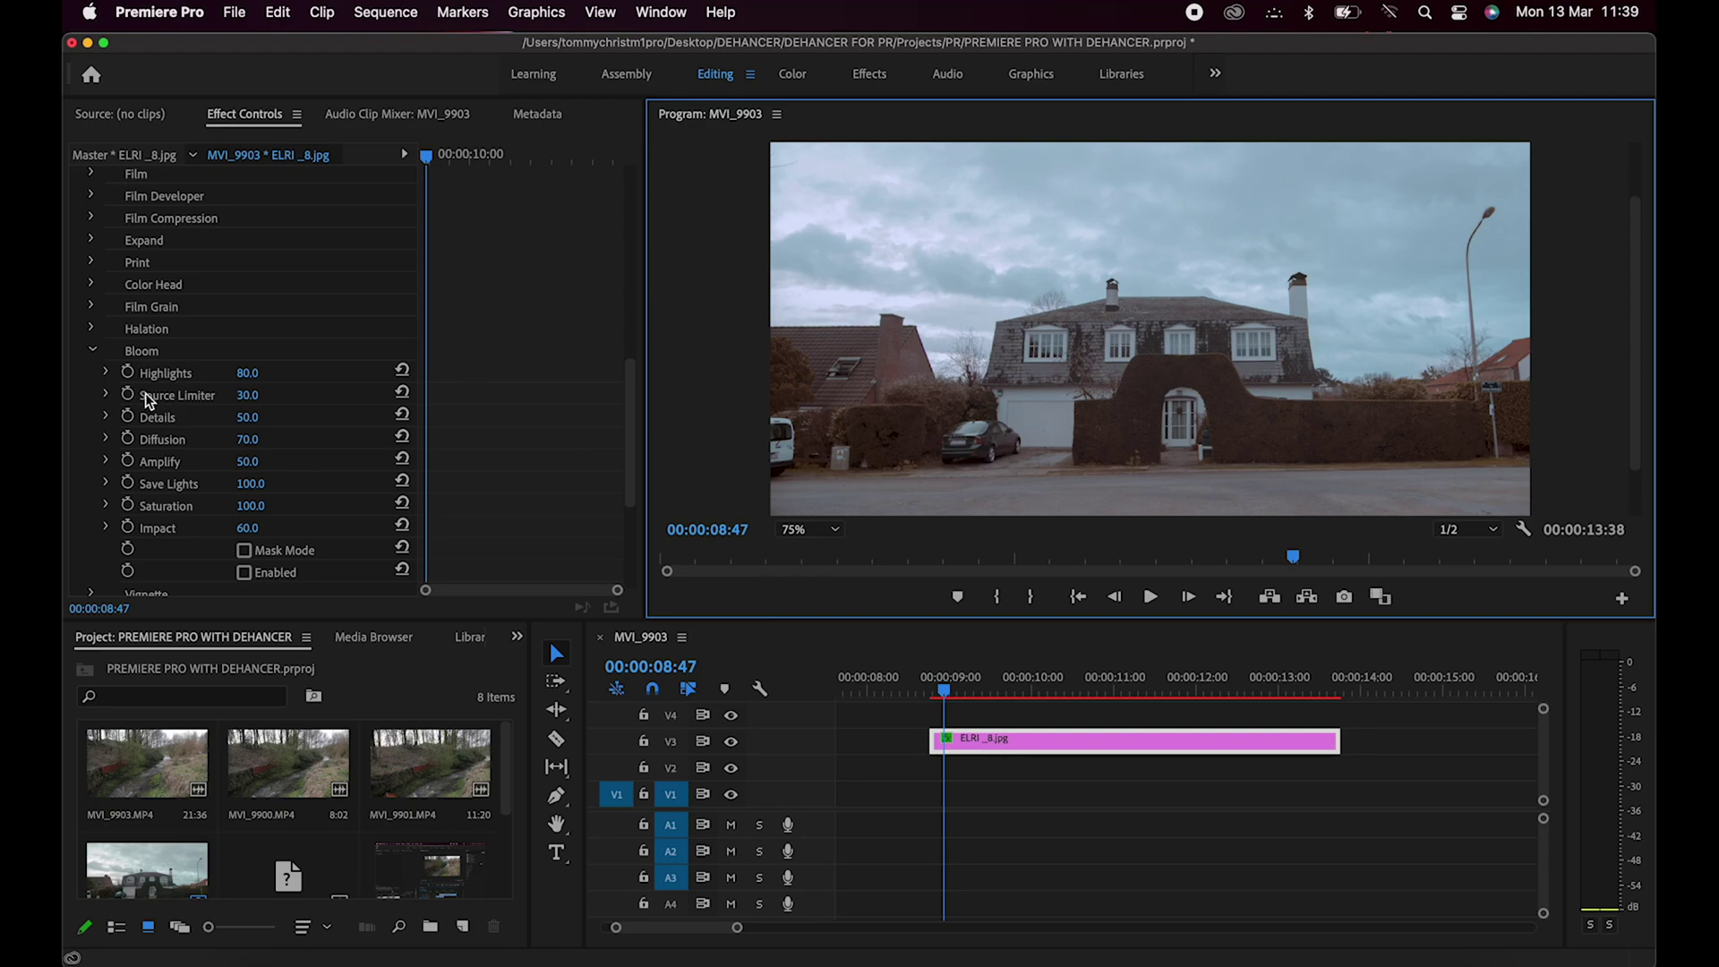
scroll(145, 394, "down", 1)
left_click(94, 330)
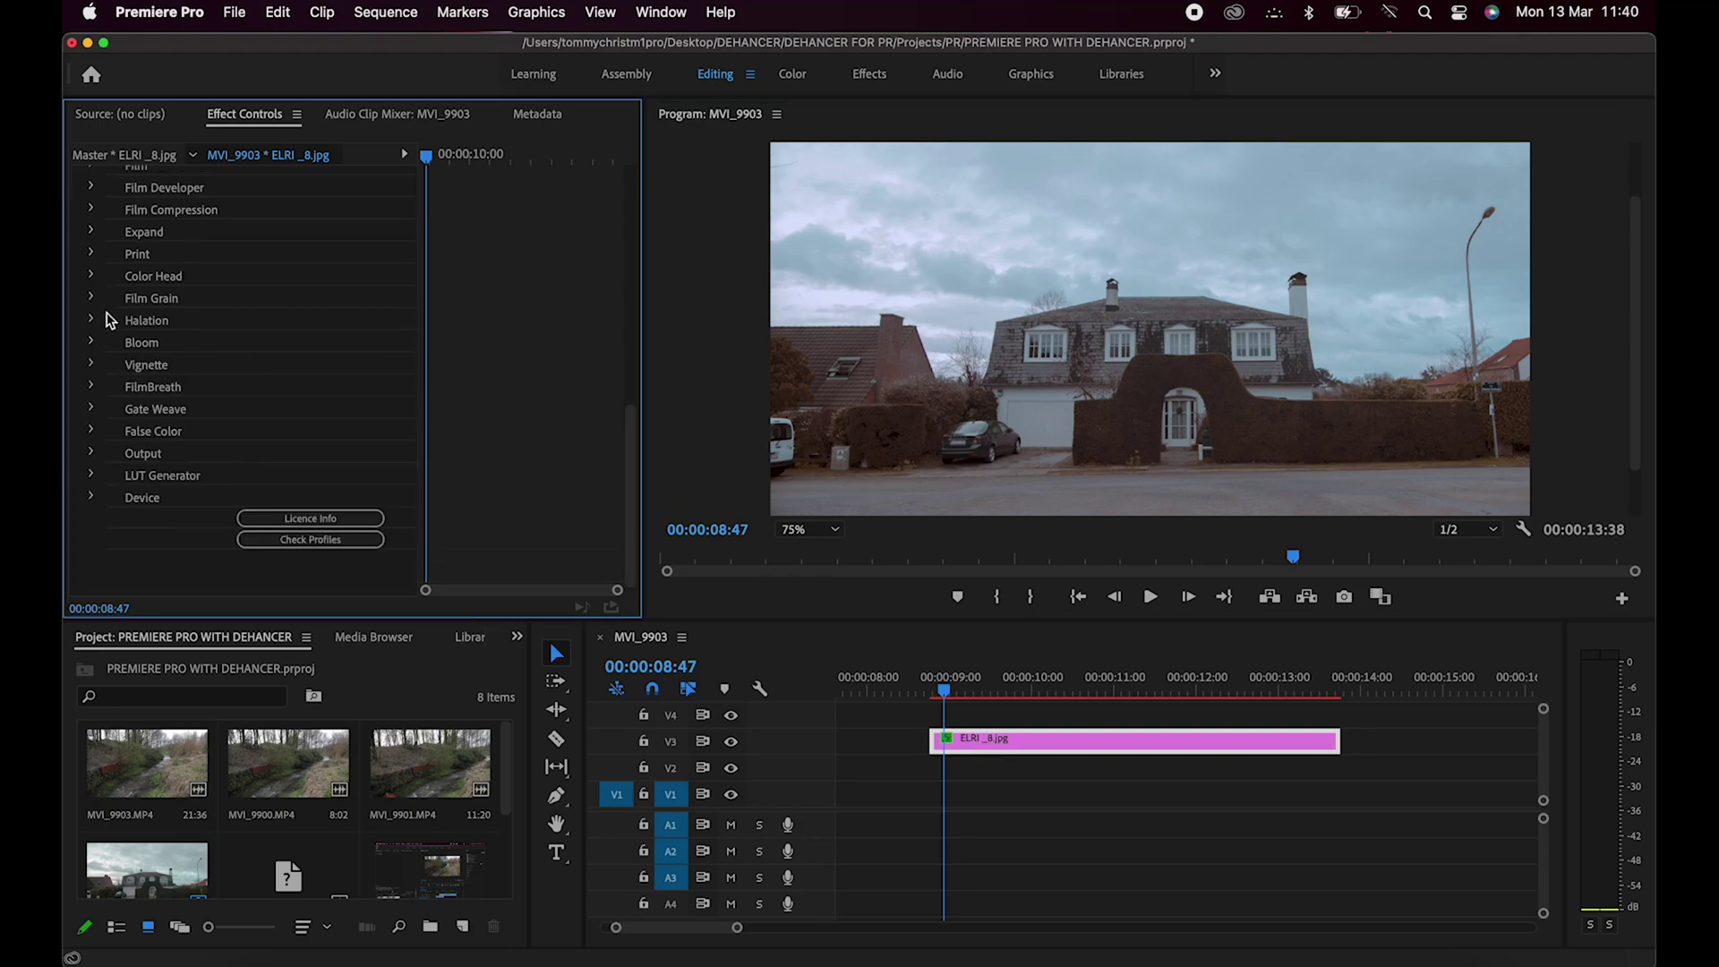
Step: Examine the FilmBreath settings, including Period and Exposure, and collapse the section
scroll(106, 315, "up", 3)
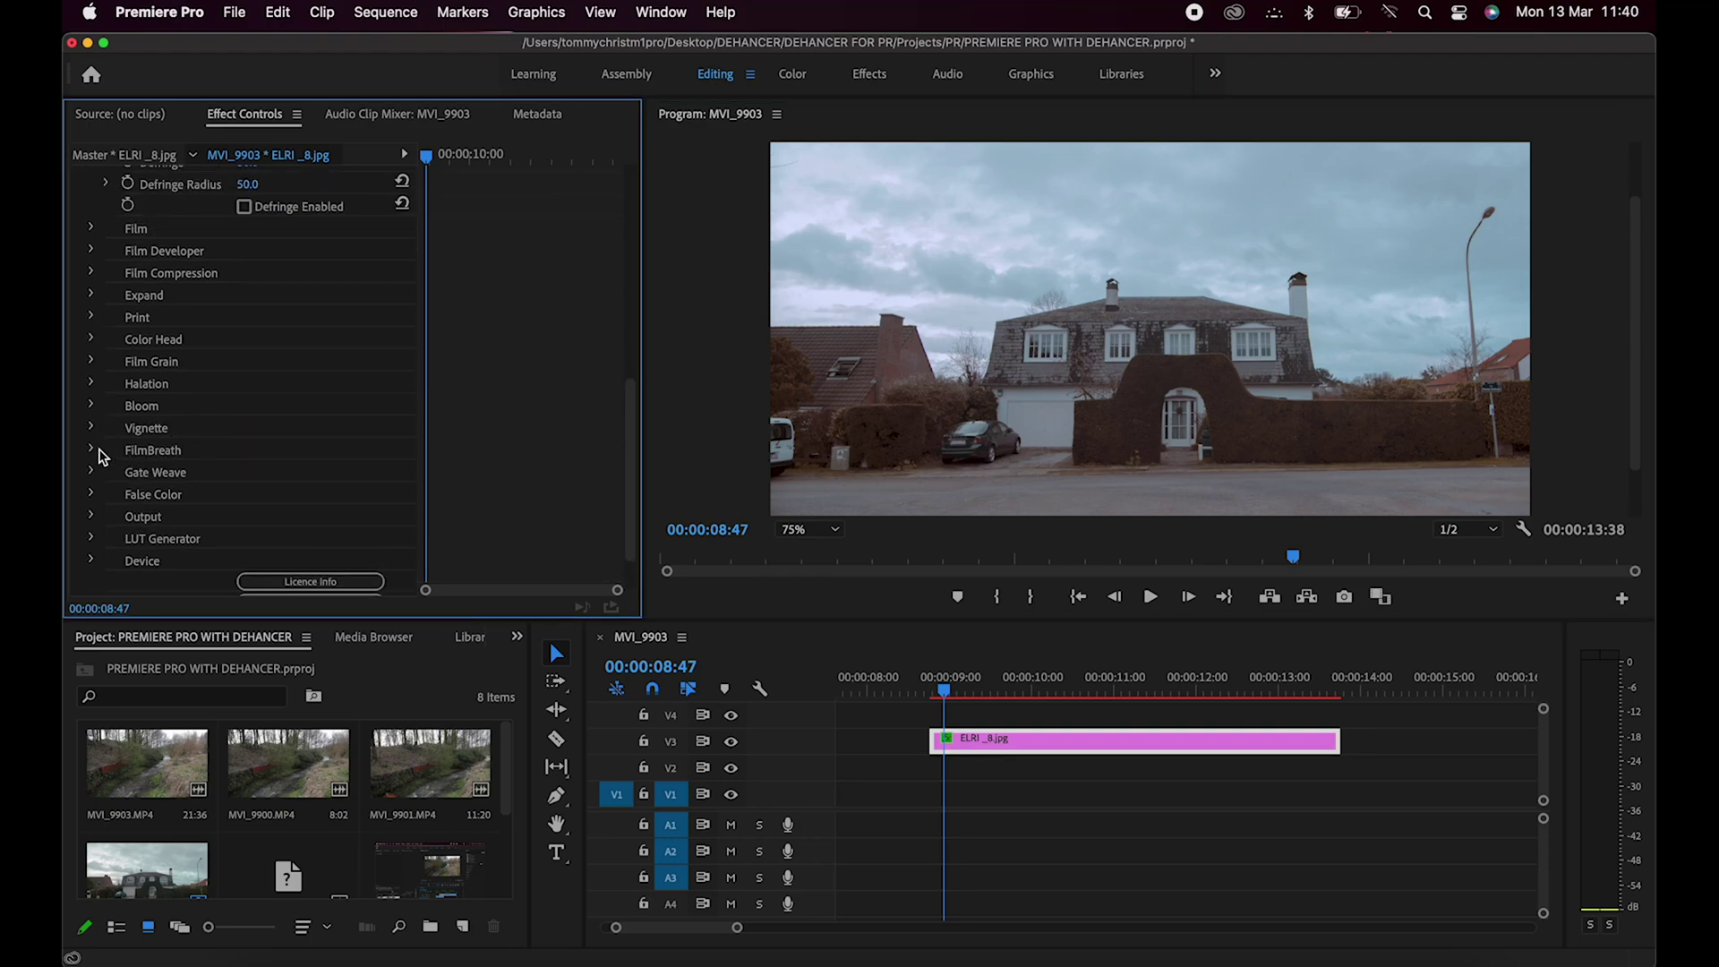
left_click(96, 450)
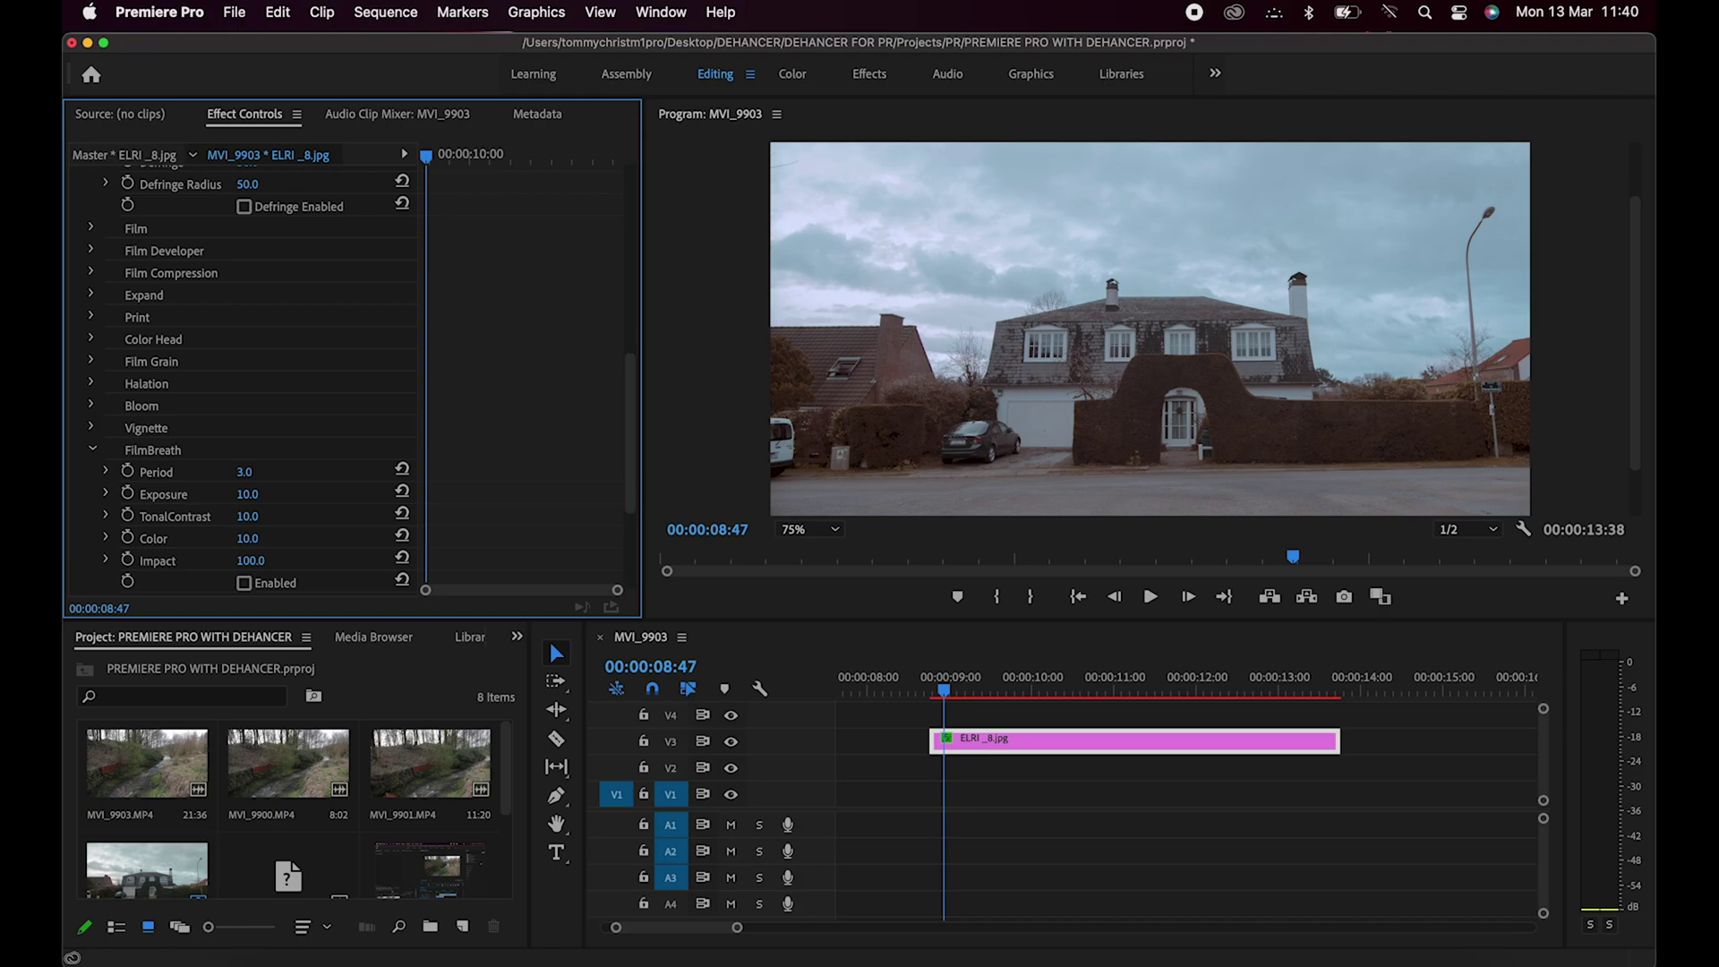
mouse_move(247, 494)
left_mouse_down()
mouse_move(268, 494)
mouse_move(266, 474)
left_mouse_up()
left_click(92, 449)
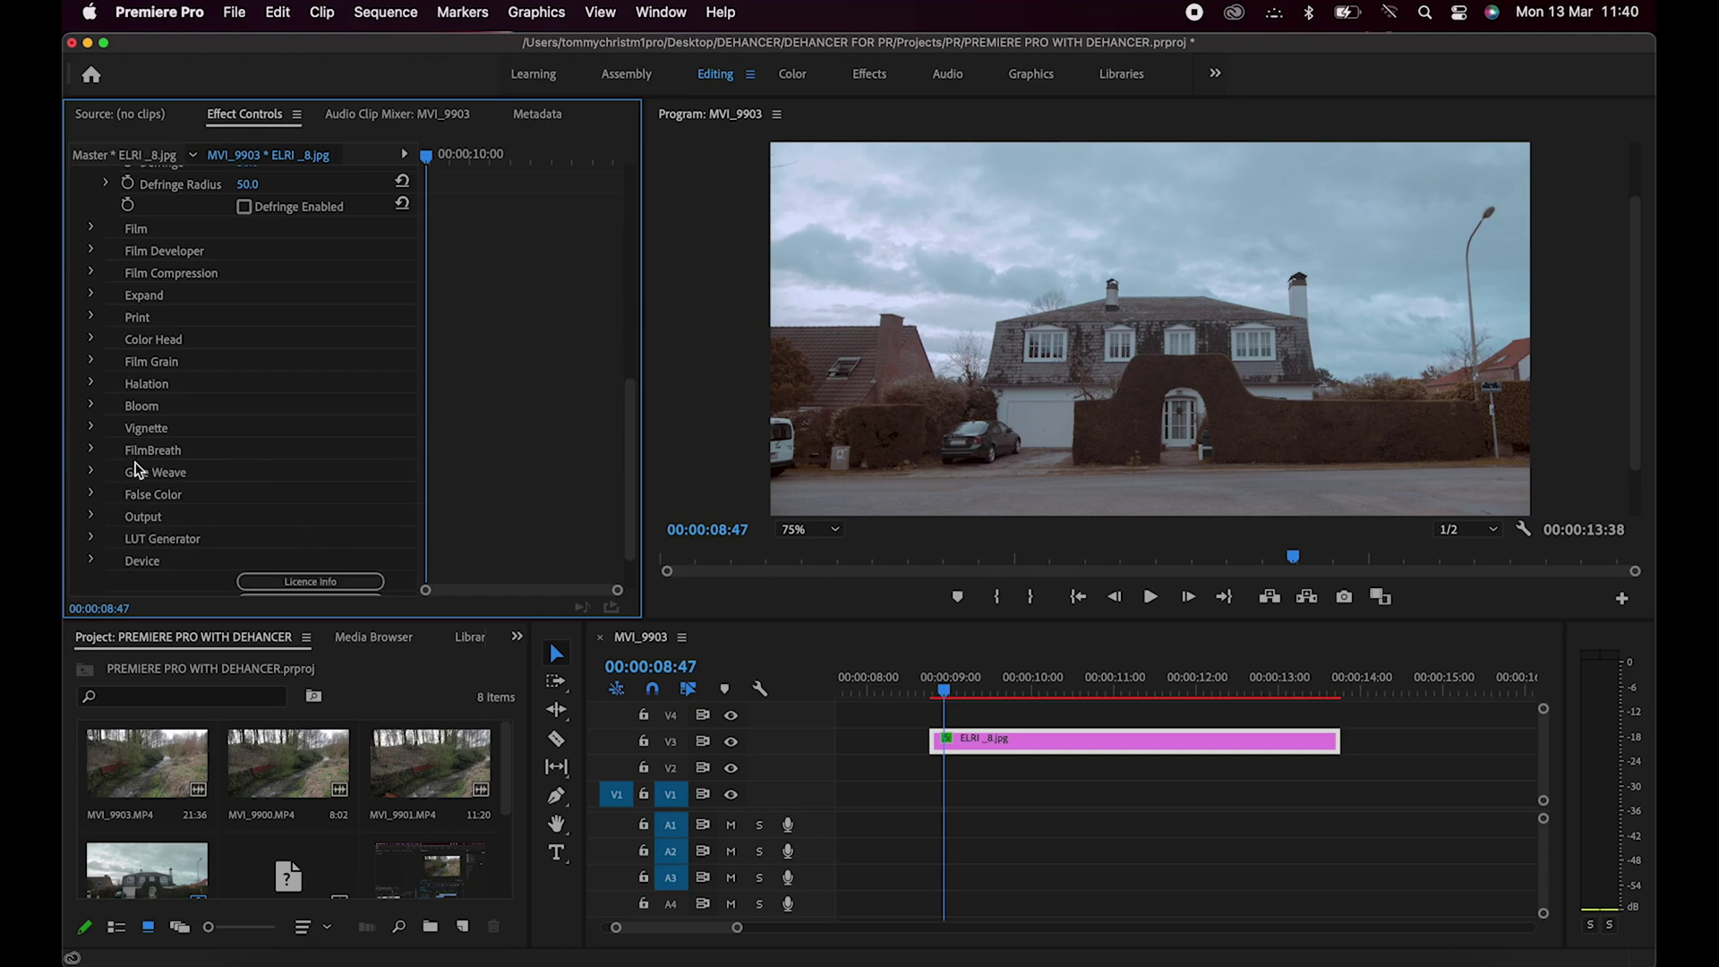
Step: Review the LUT Generator options for LUT size and LUT export
scroll(136, 463, "up", 1)
left_click(91, 558)
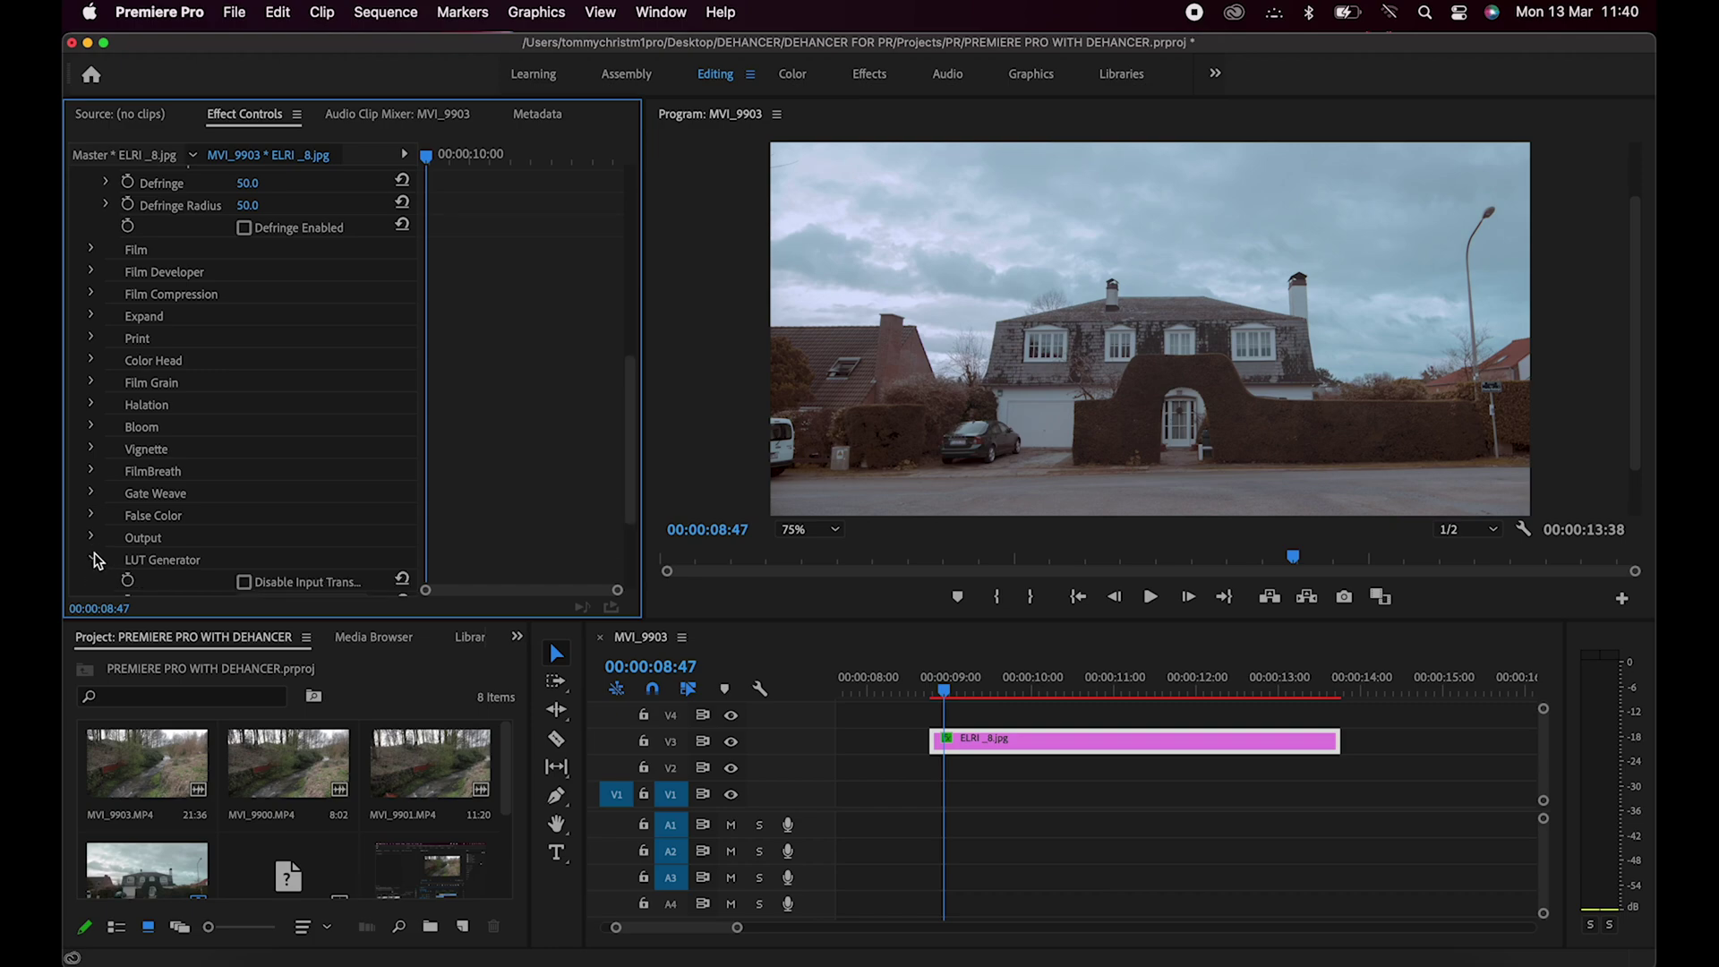
scroll(126, 483, "down", 5)
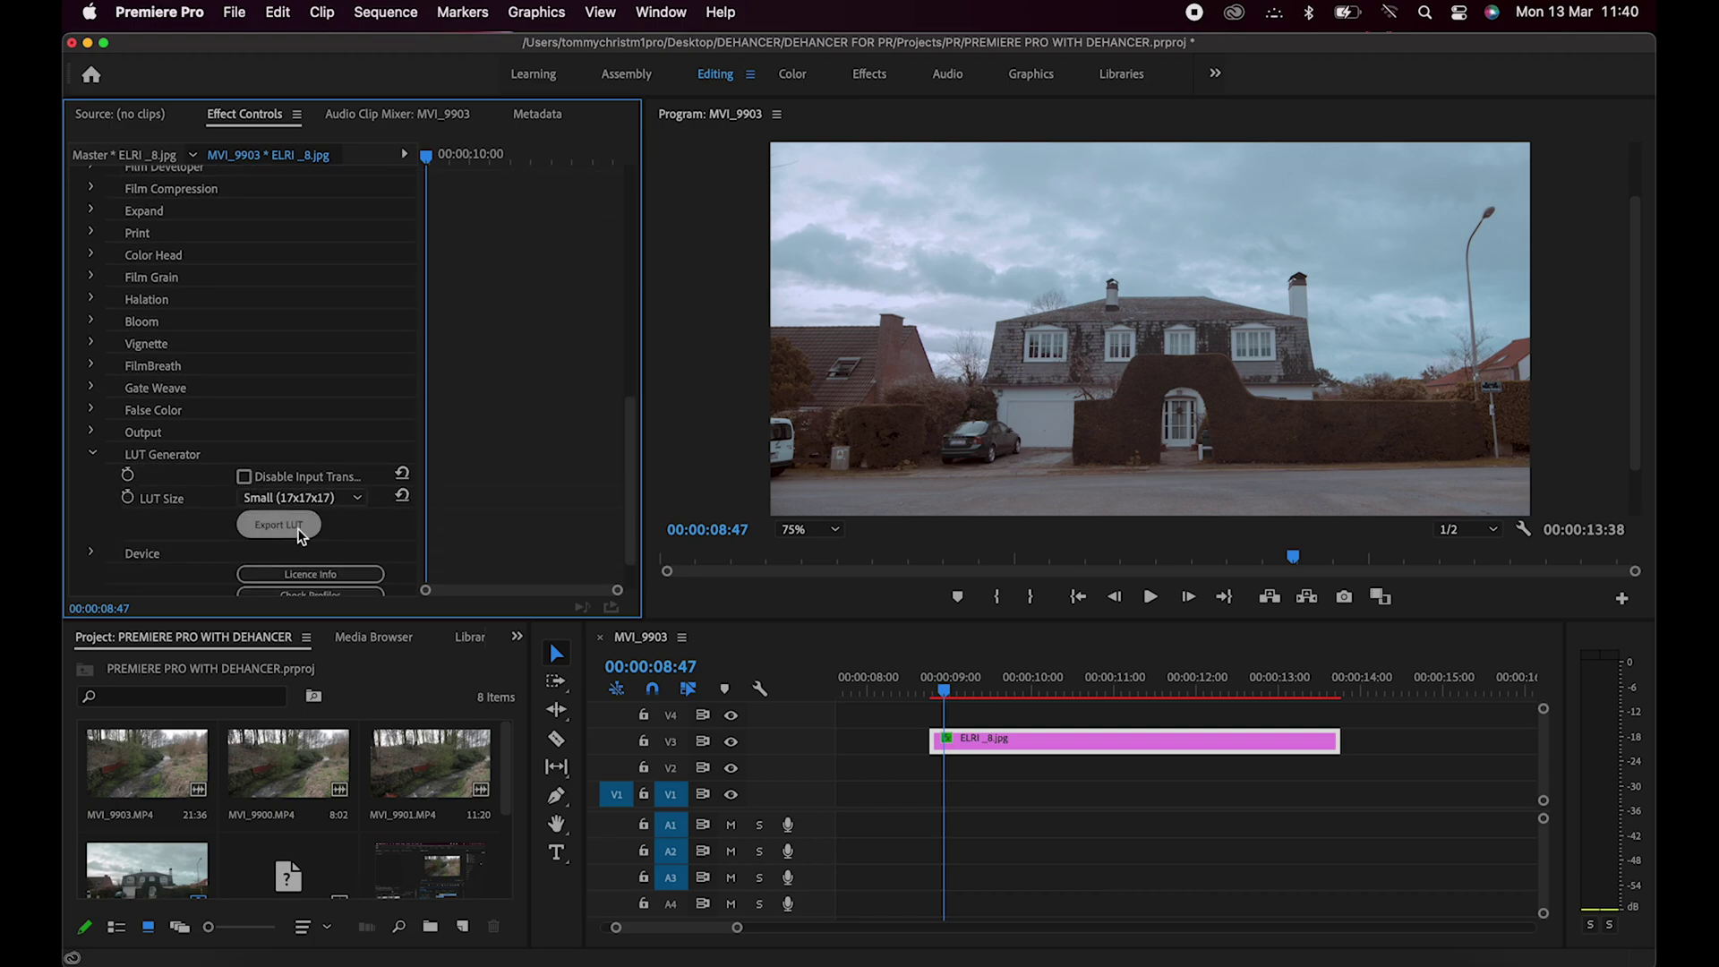
scroll(300, 538, "up", 10)
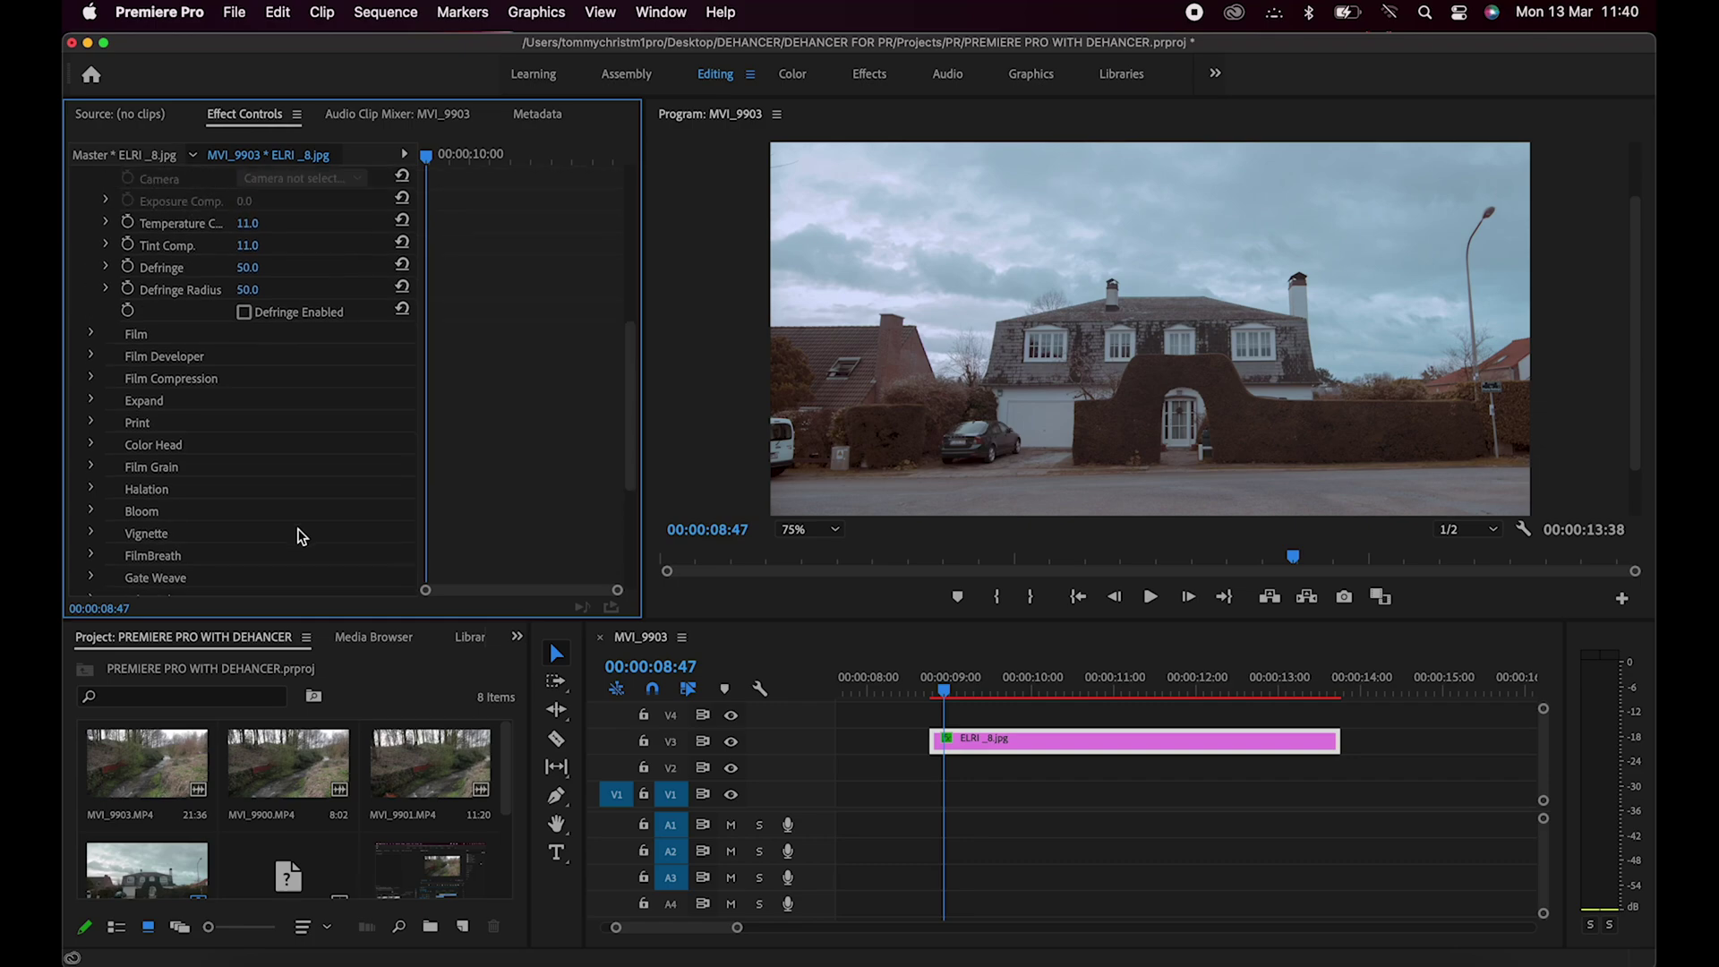
Step: Review the Source options in the Dehancer Input section, keeping Rec.2020
scroll(300, 537, "up", 4)
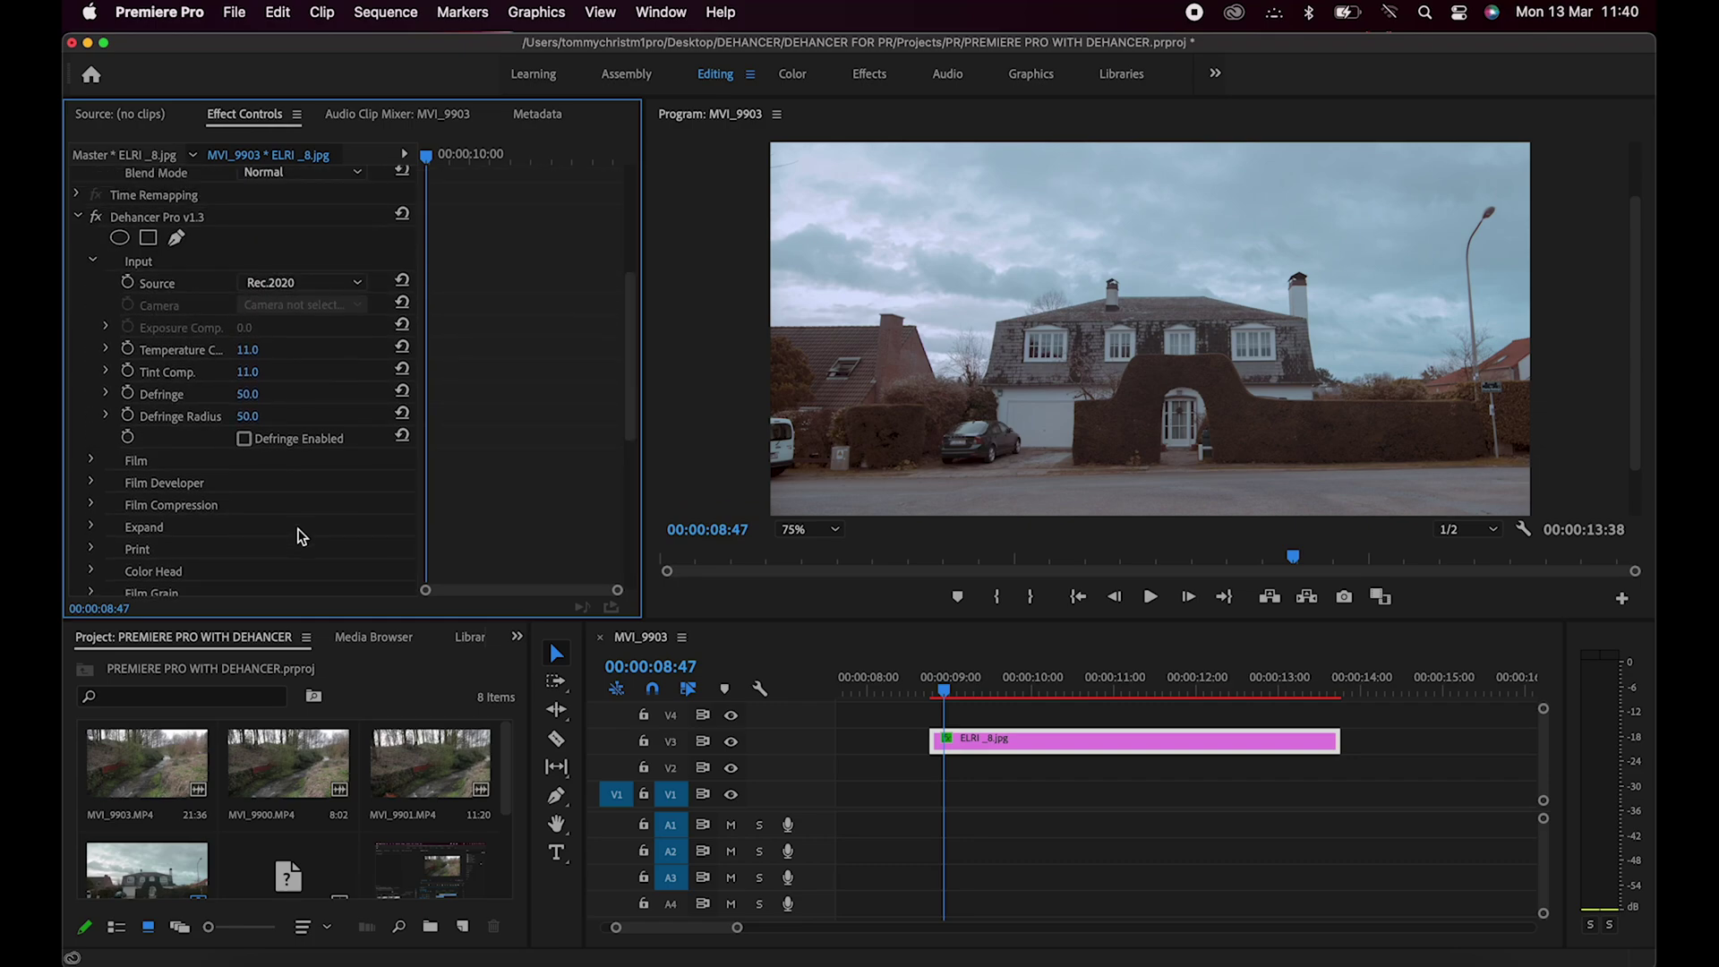
left_click(93, 262)
left_click(93, 263)
left_click(281, 285)
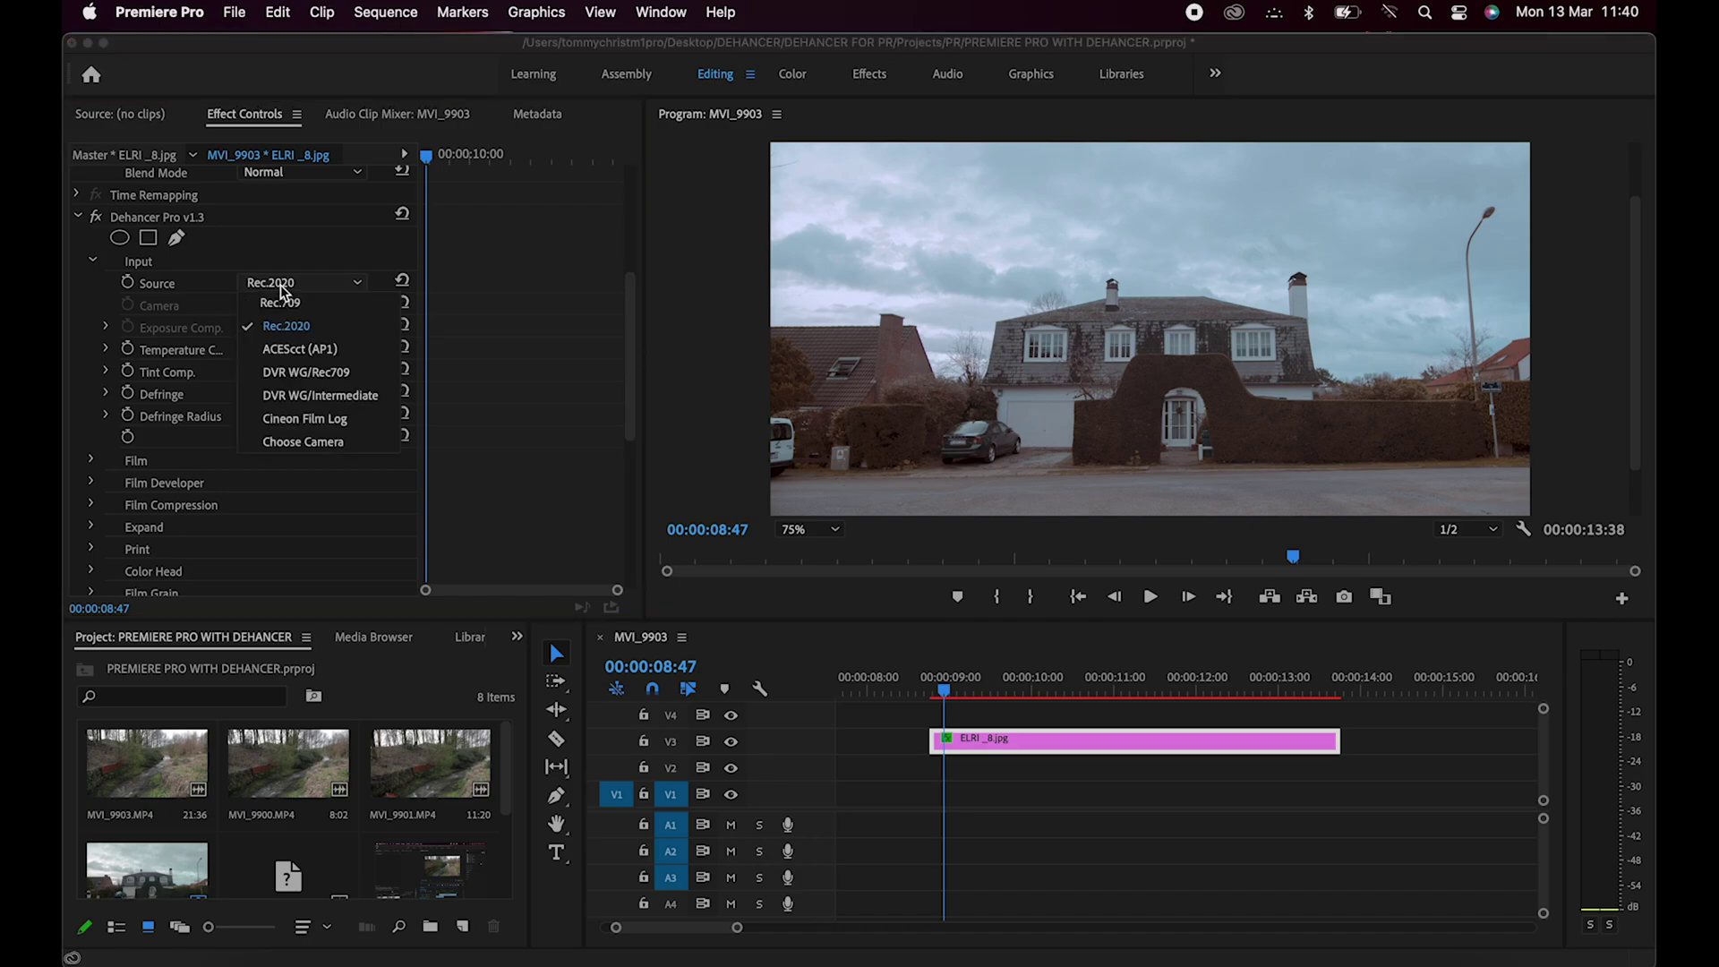
left_click(284, 291)
left_click(280, 294)
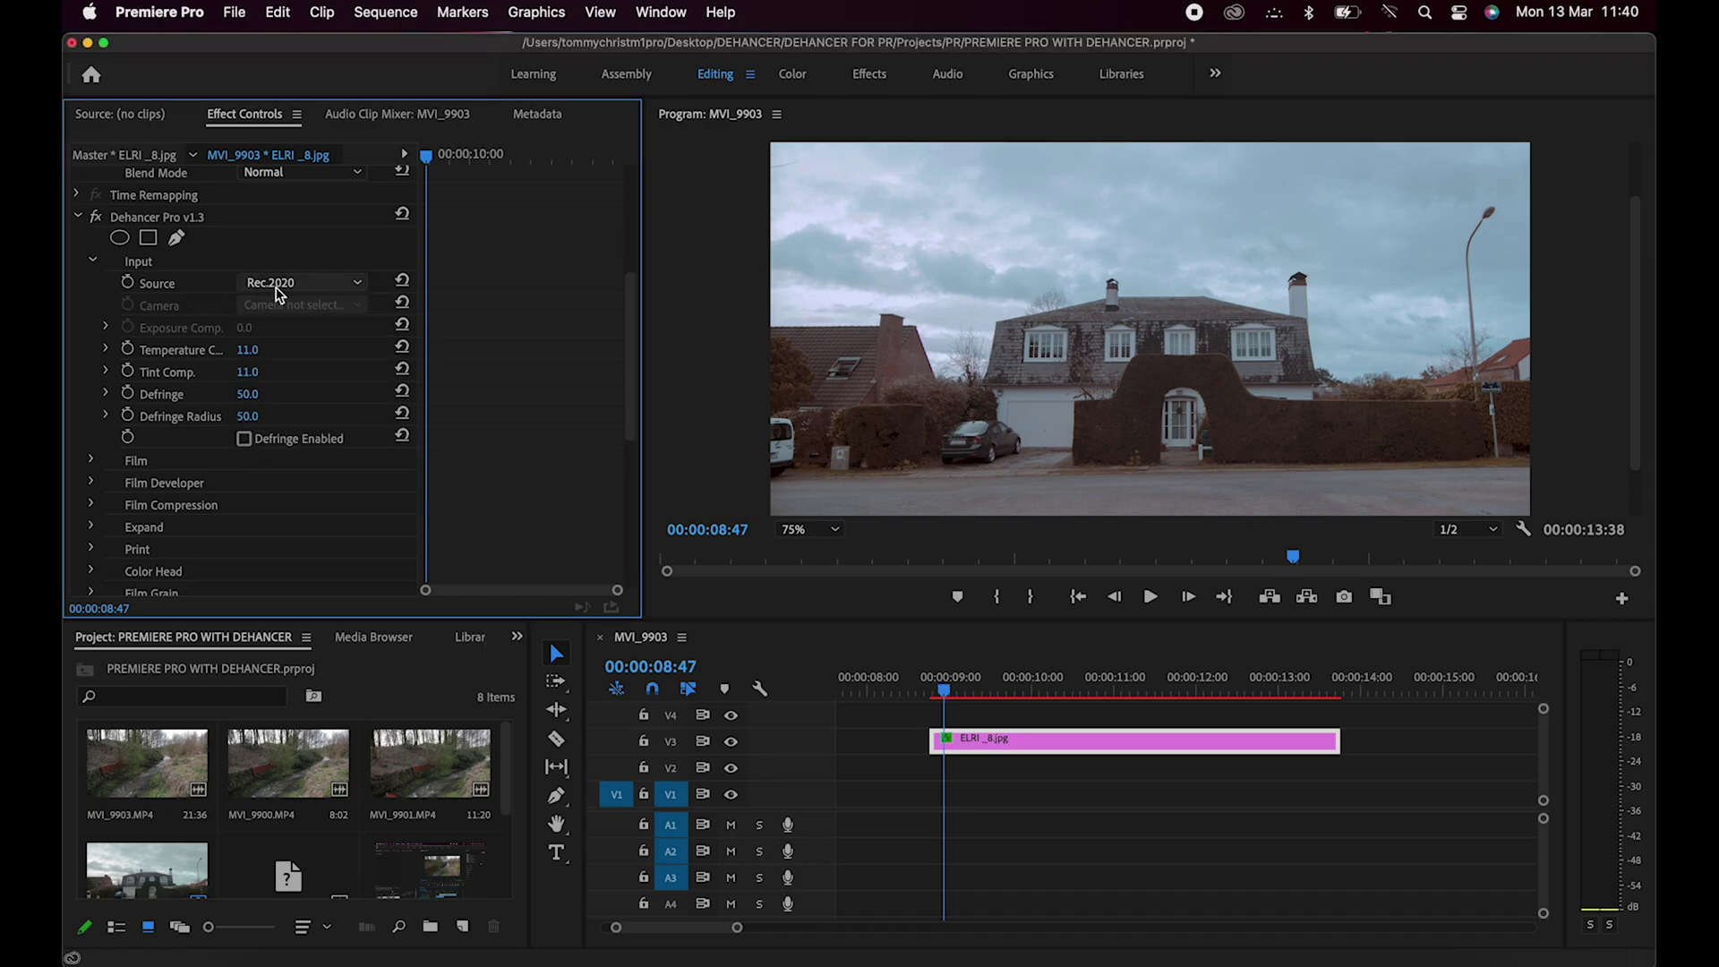
Step: Expand the Film section and change the film profile to Kodak Vision3 500T
left_click(91, 459)
left_click(304, 484)
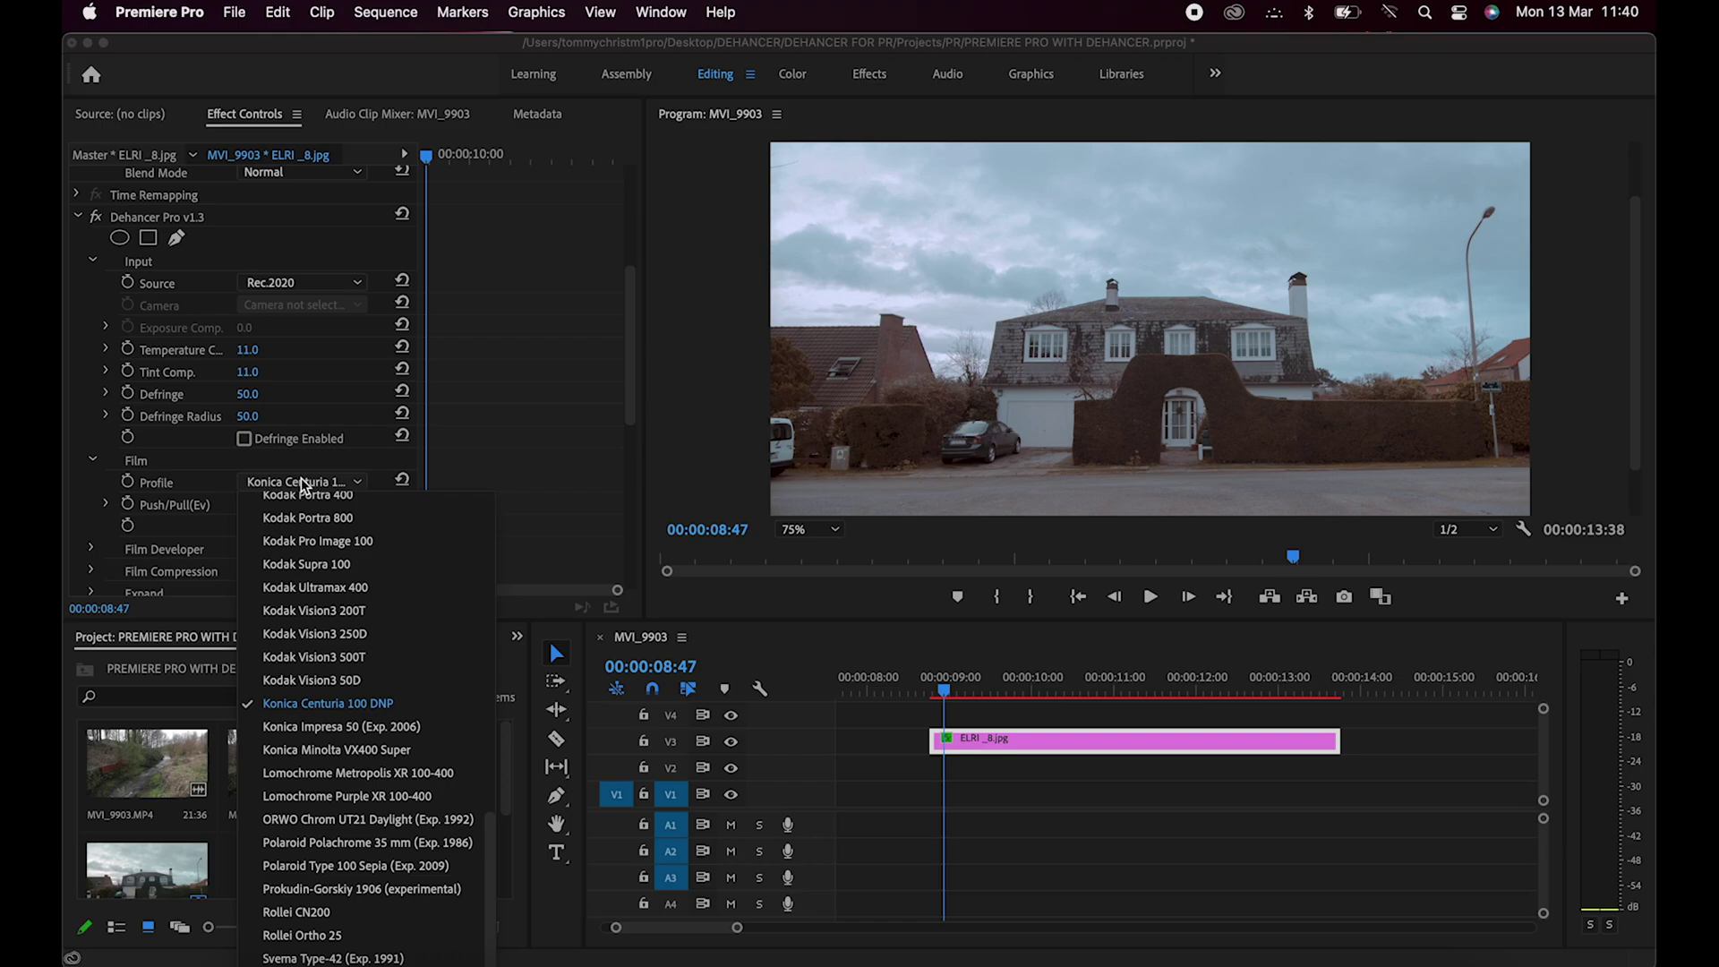
left_click(308, 656)
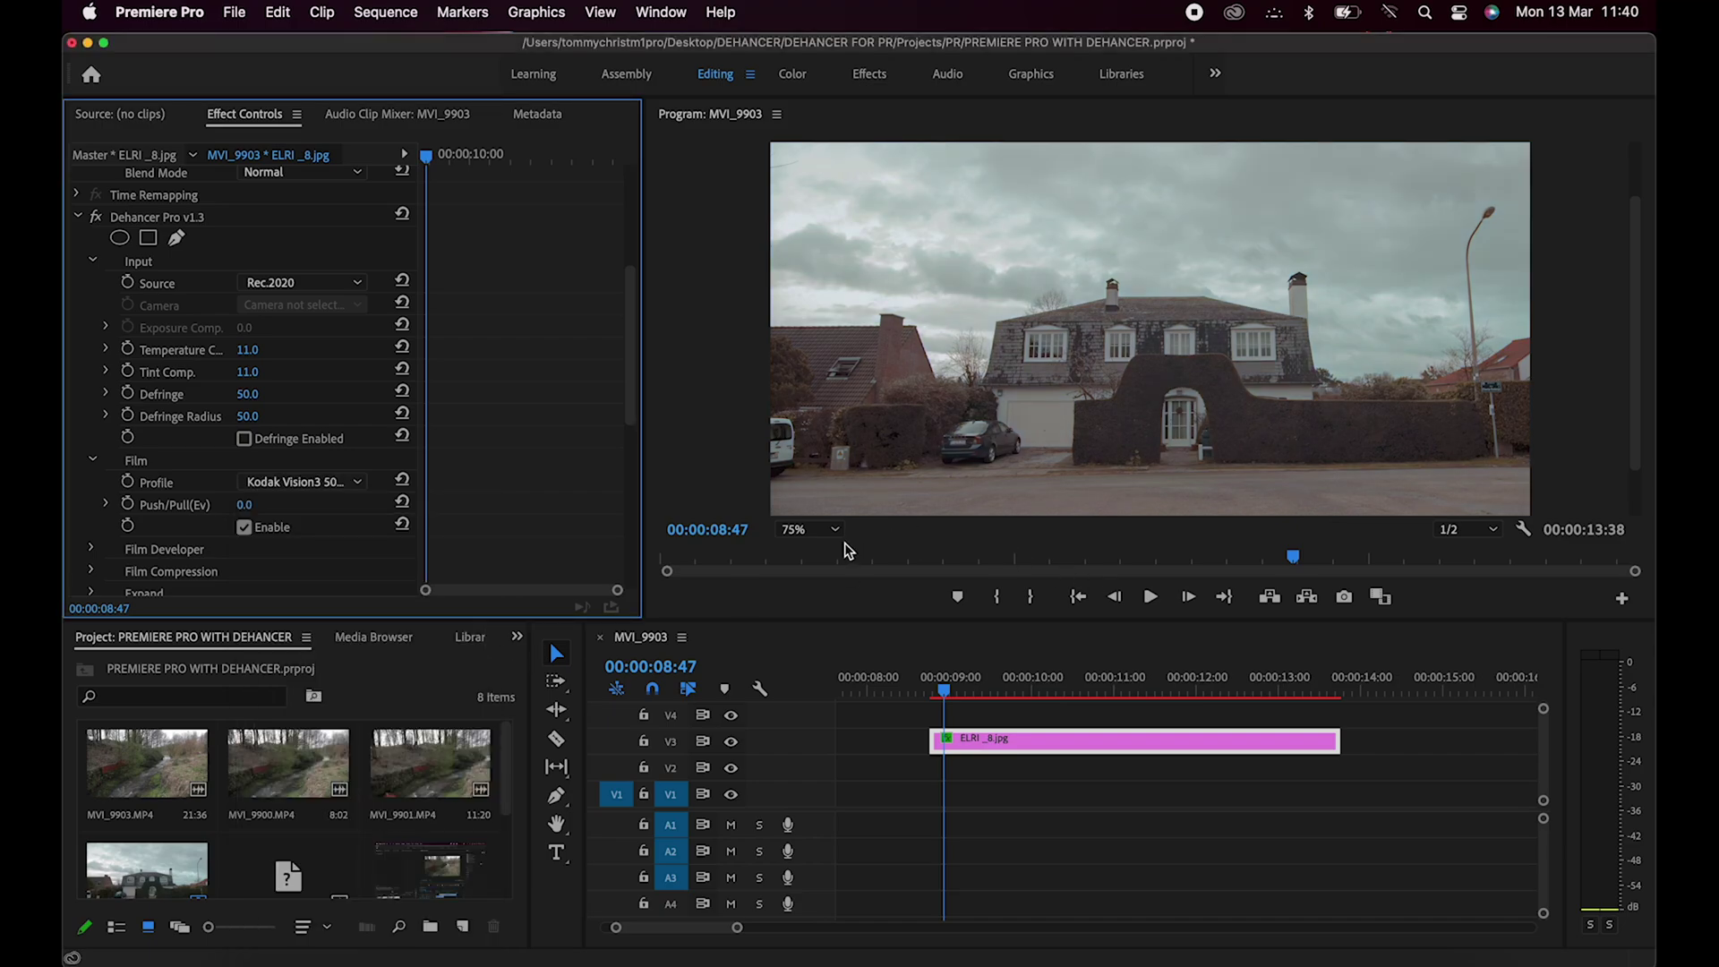
Step: Compare the Kodak Vision3 500T look with the ungraded image by toggling the Dehancer Pro effect
left_click(95, 218)
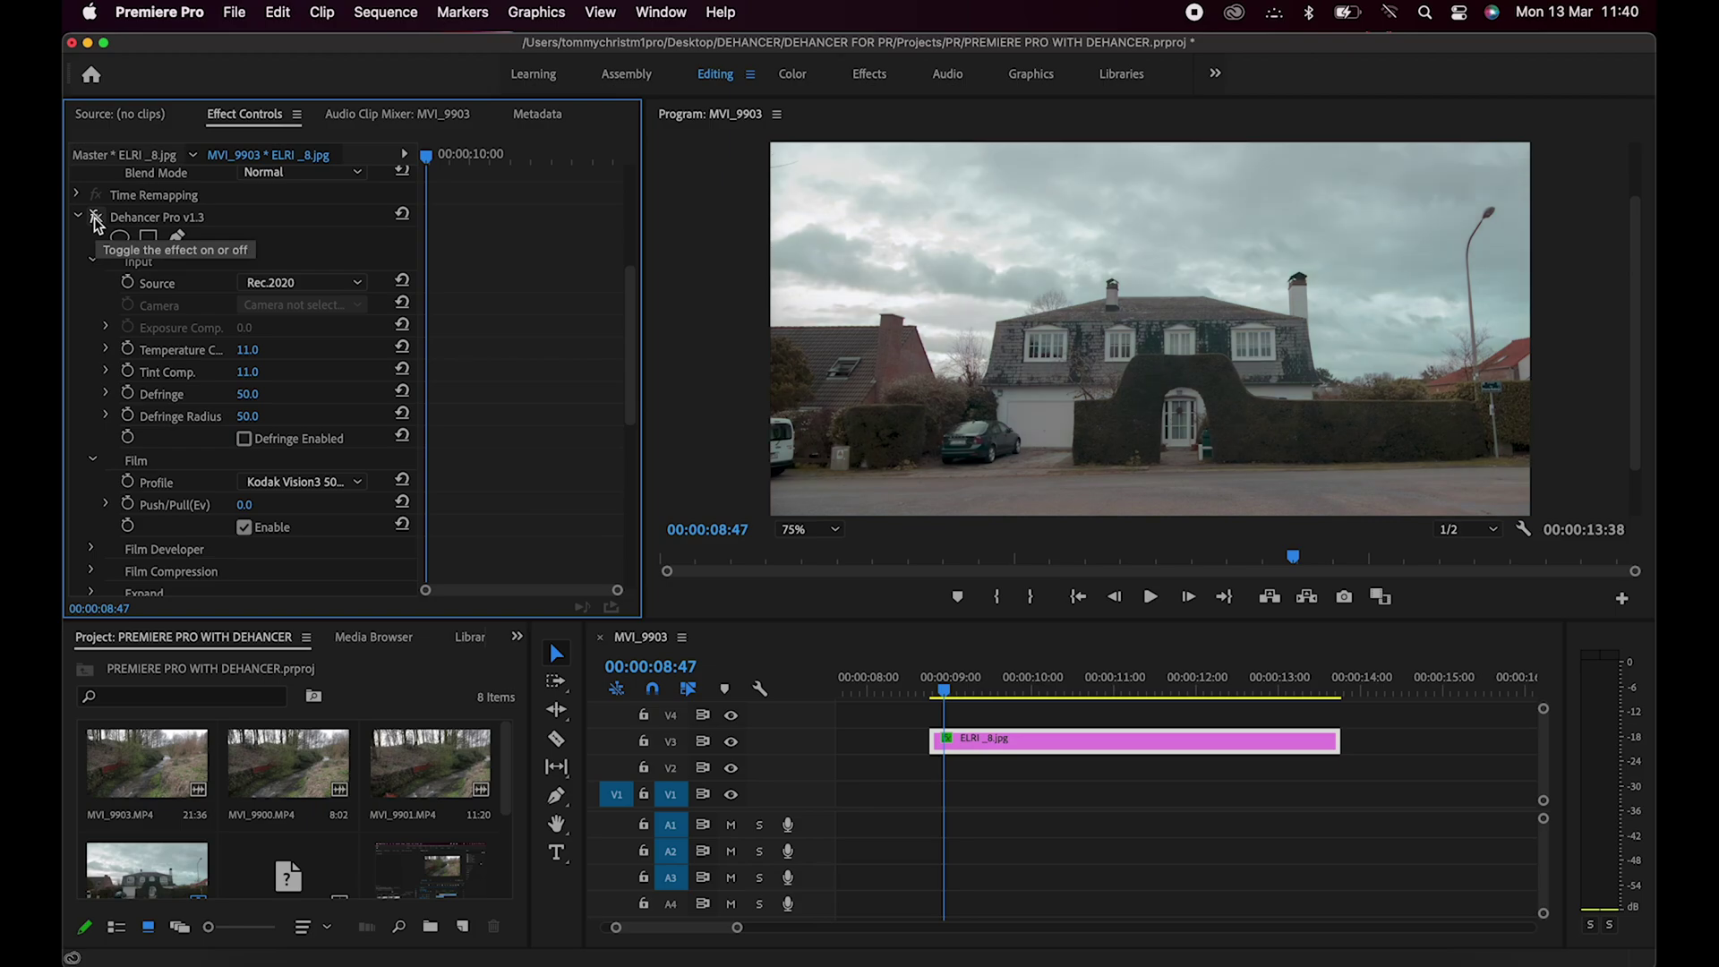
left_click(96, 217)
left_click(96, 217)
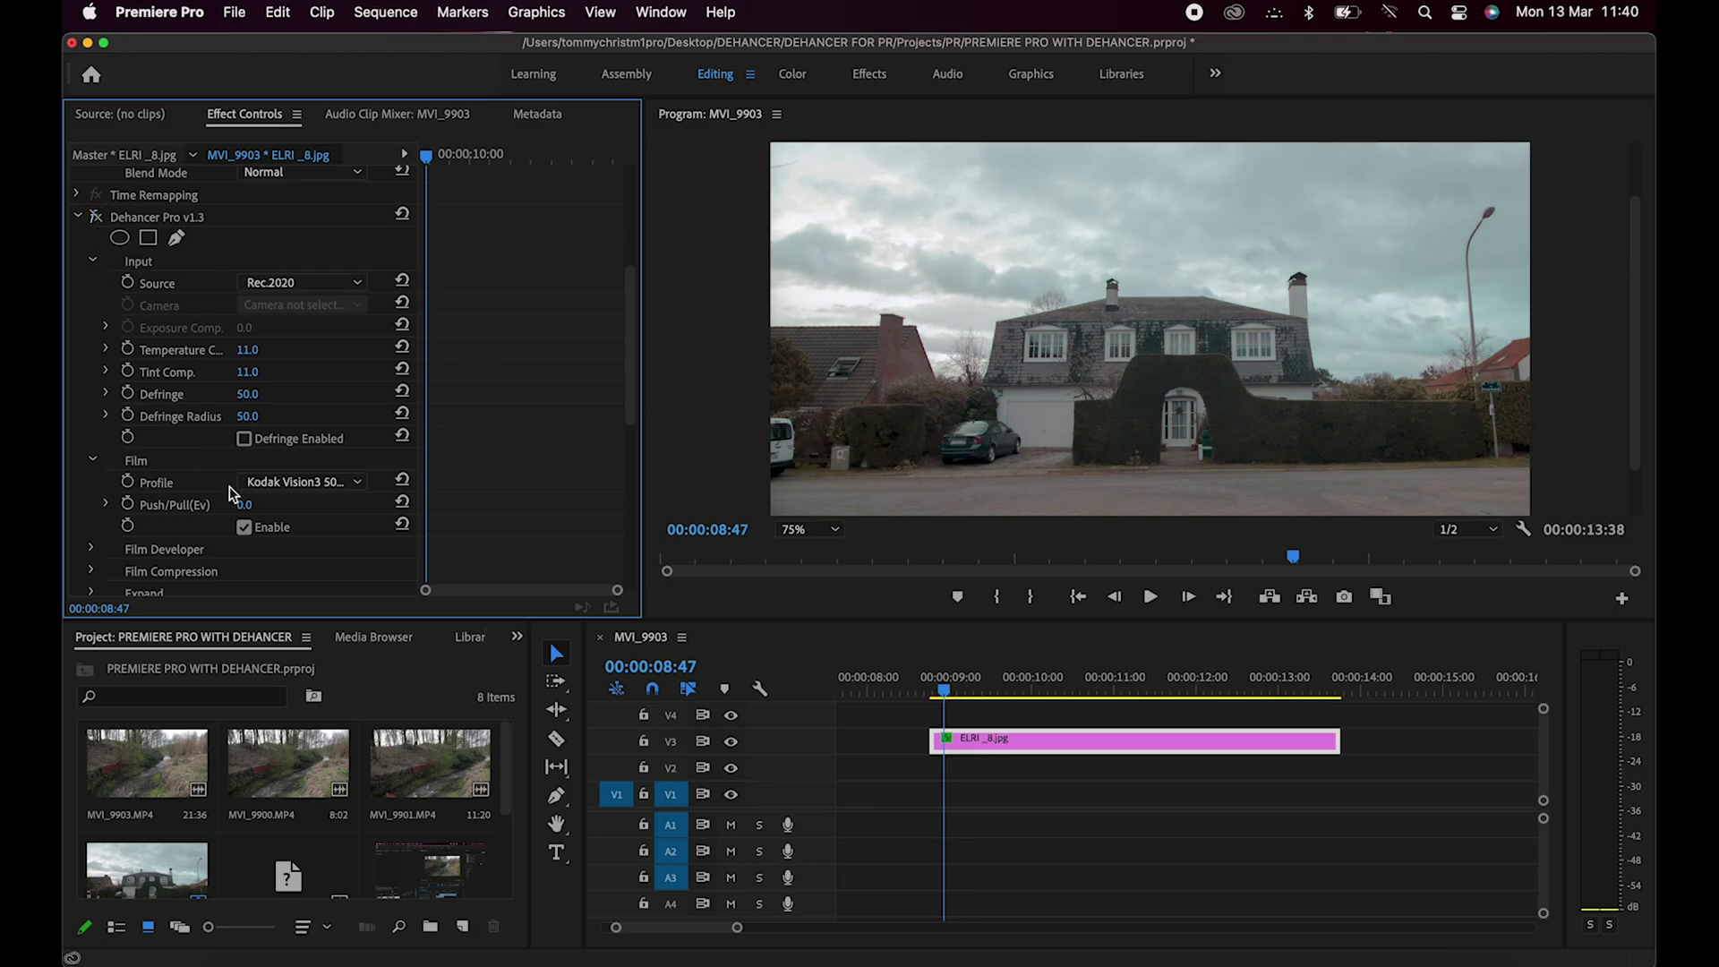
Step: Choose another film profile for the clip in the Dehancer Film section and reopen the profile choices
left_click(286, 494)
left_click(318, 643)
left_click(327, 484)
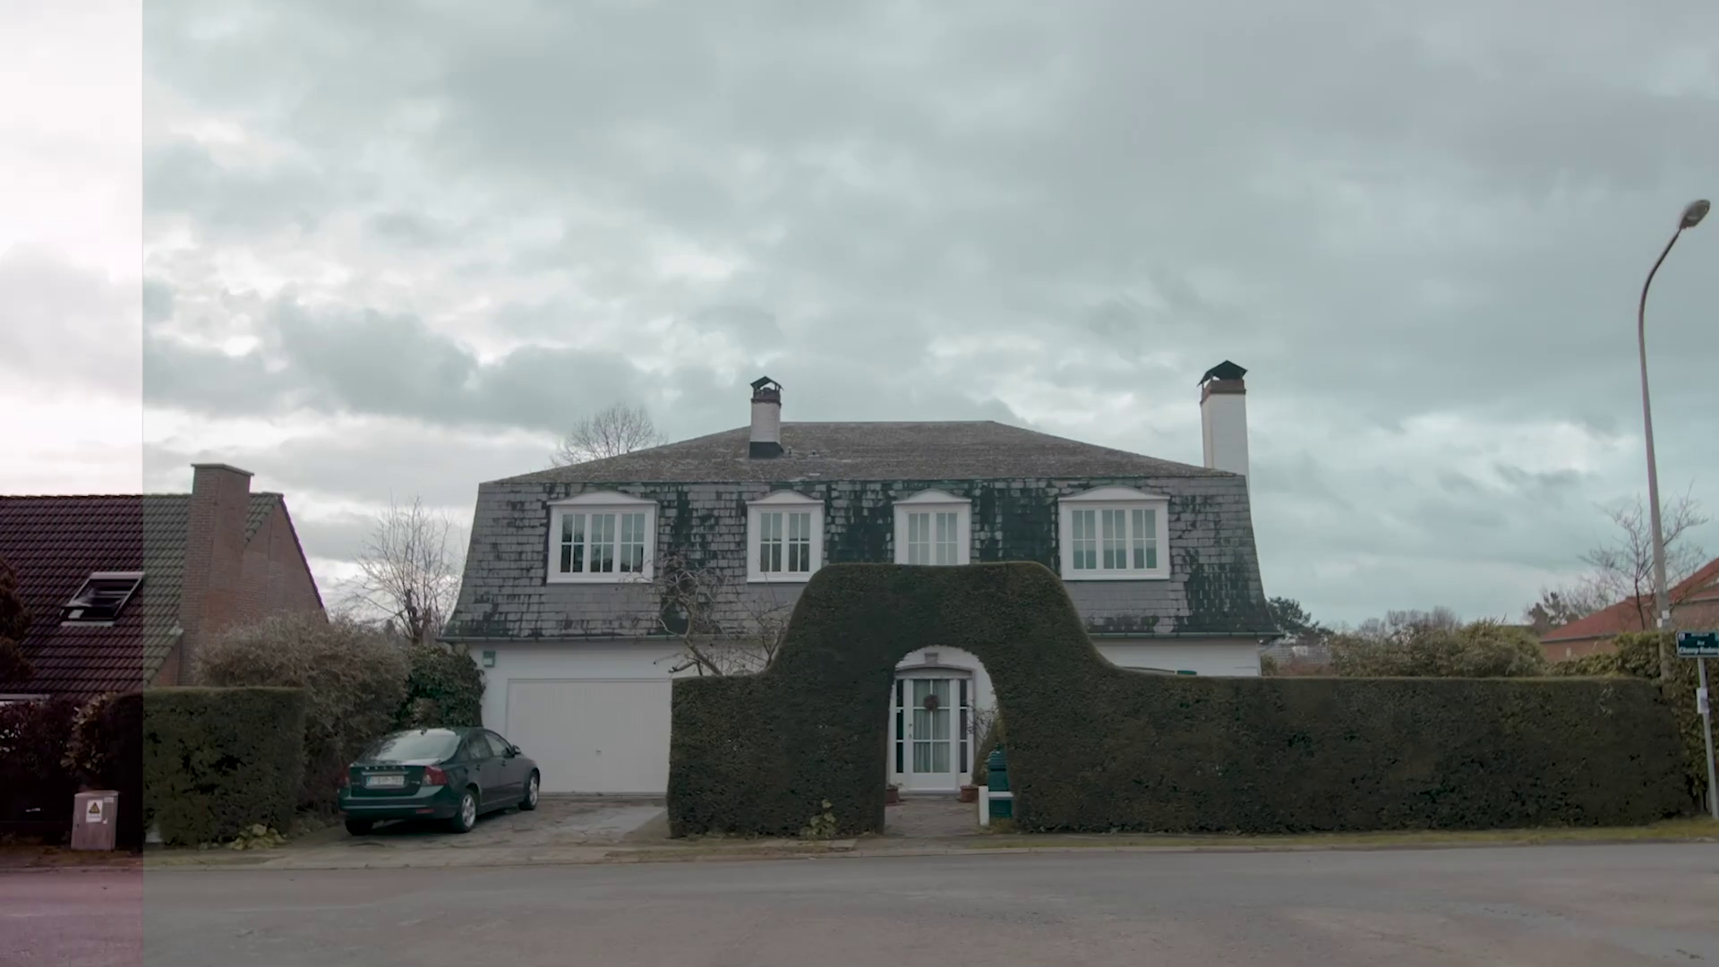